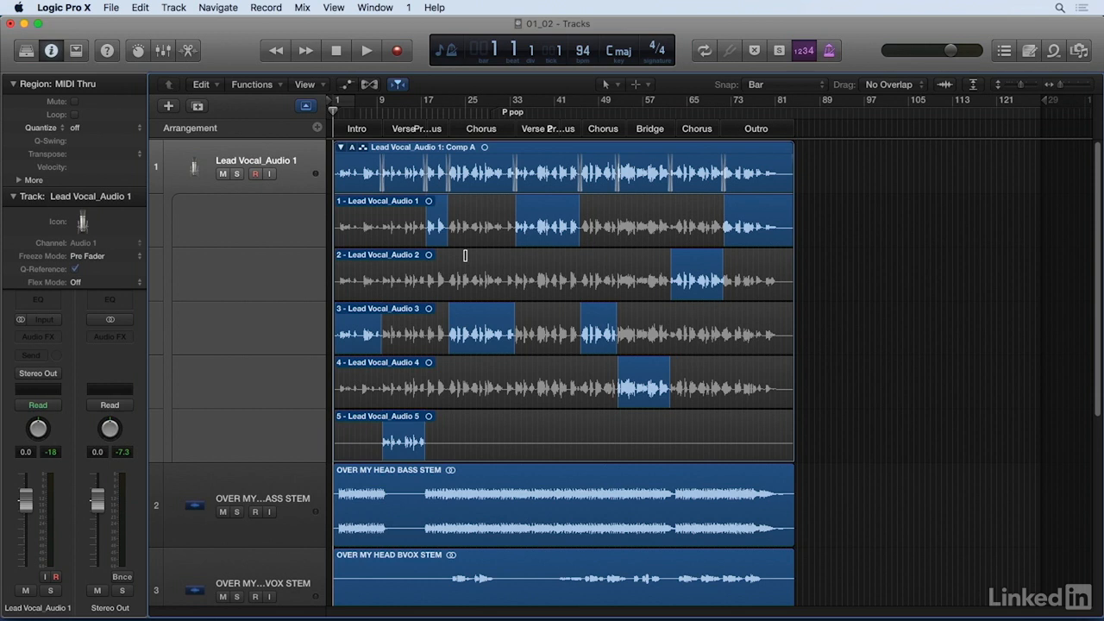
Step: Collapse the Lead Vocal_Audio 1 take folder so only the Comp A lane is displayed
click(341, 149)
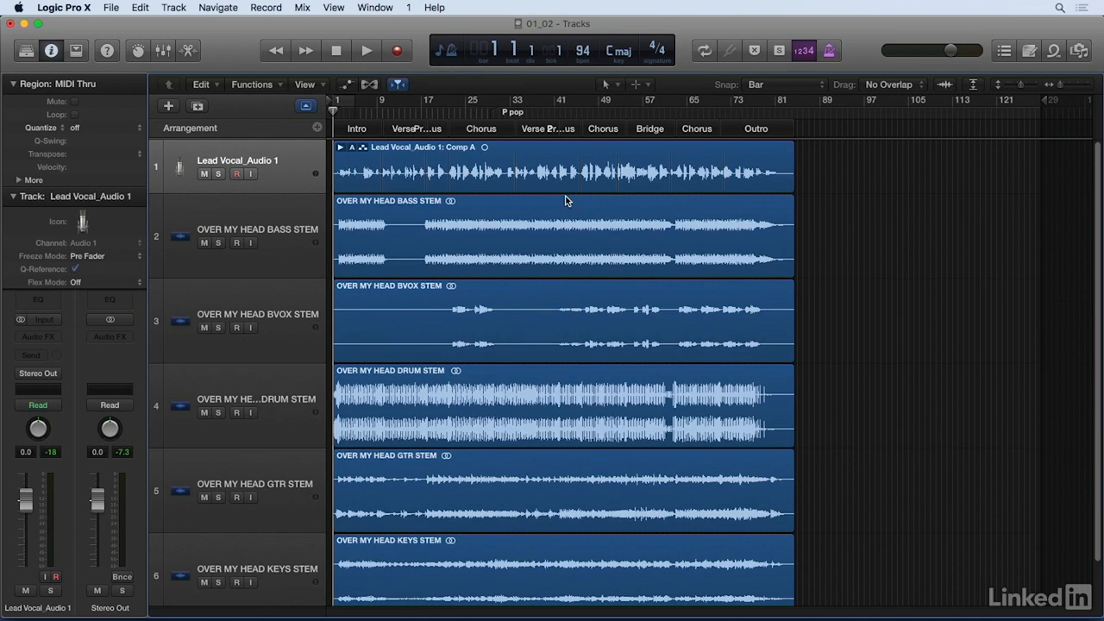
key(super+Right)
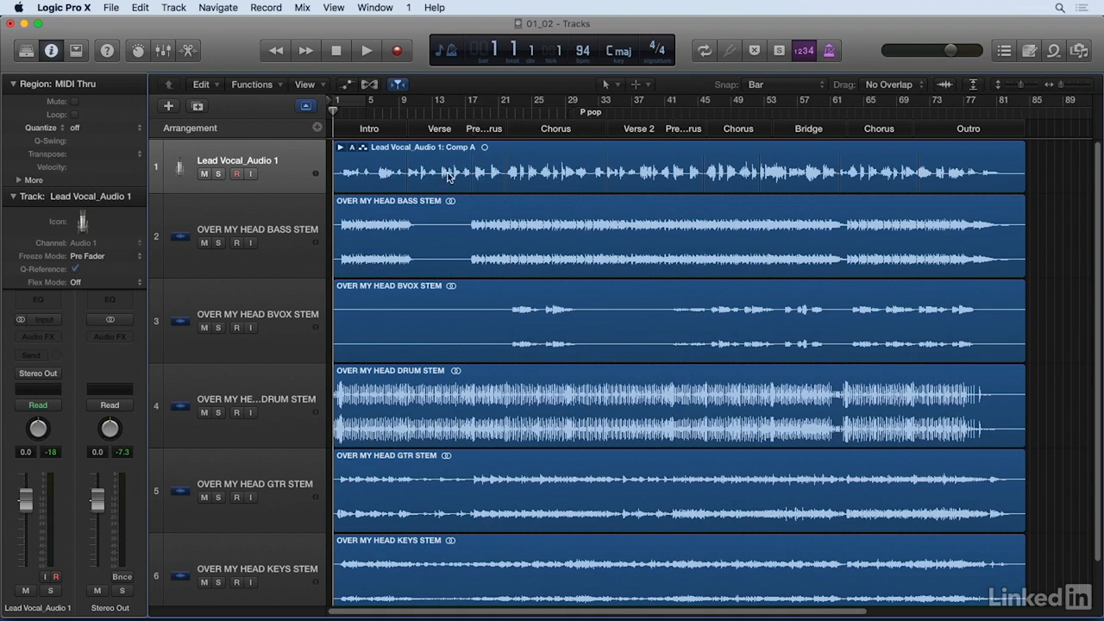
Step: Solo the Lead Vocal_Audio 1 track and increase its track height
click(218, 174)
drag(213, 191, 215, 259)
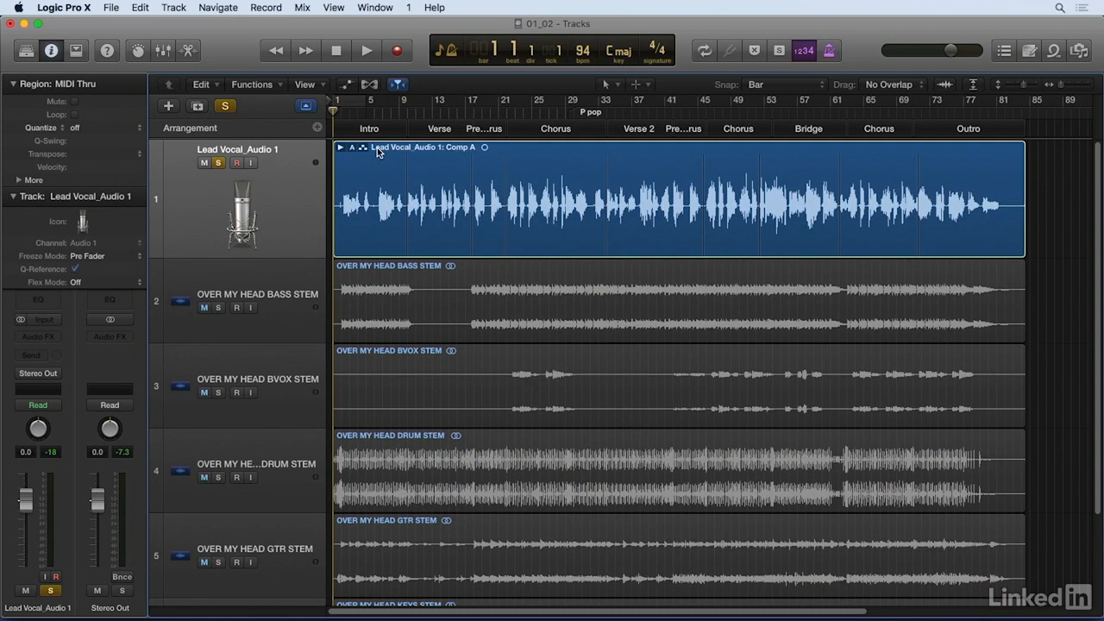
Step: Play the soloed lead vocal from bar 1 to about bar 12 and return the playhead to the start
key(space)
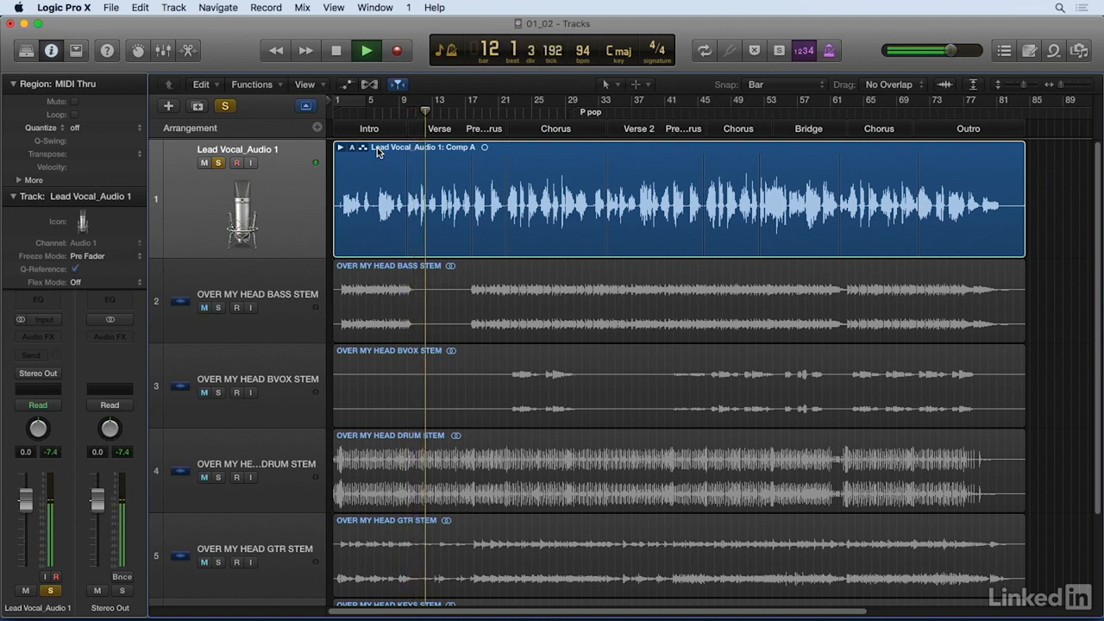
key(space)
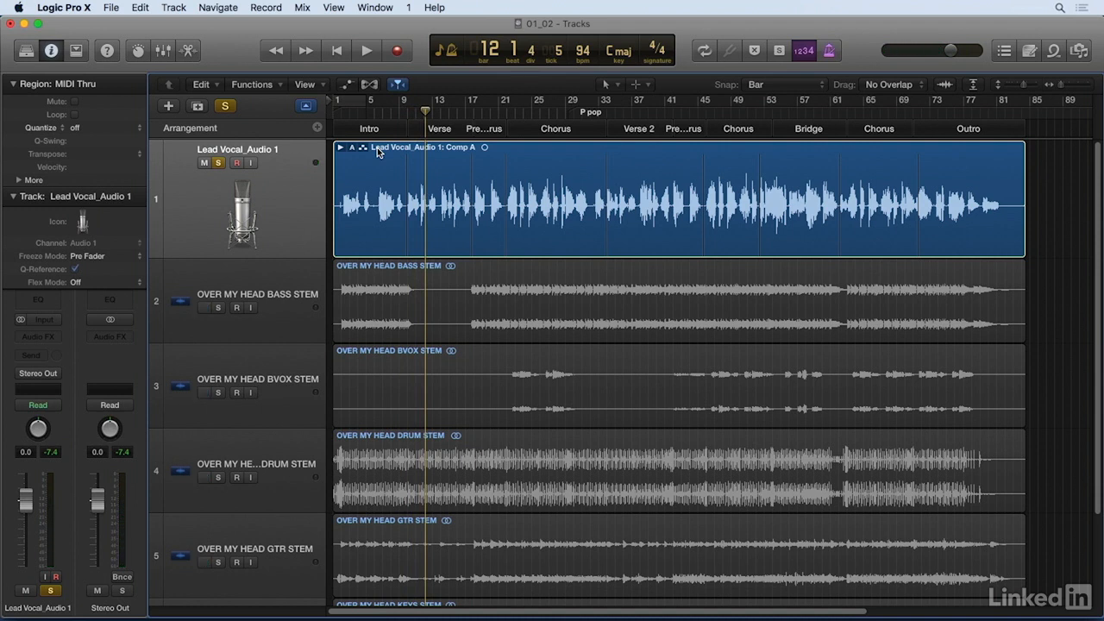
key(Return)
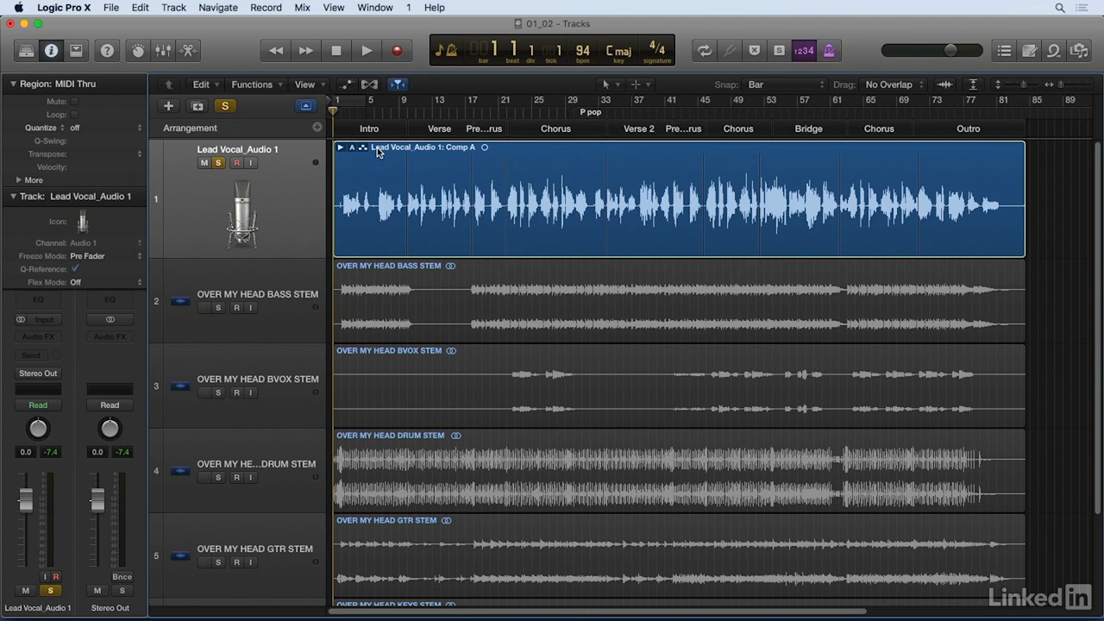
Step: Audition the soloed lead vocal from bar 17 into the pre-chorus and again from bar 21 into the chorus
key(super+Right)
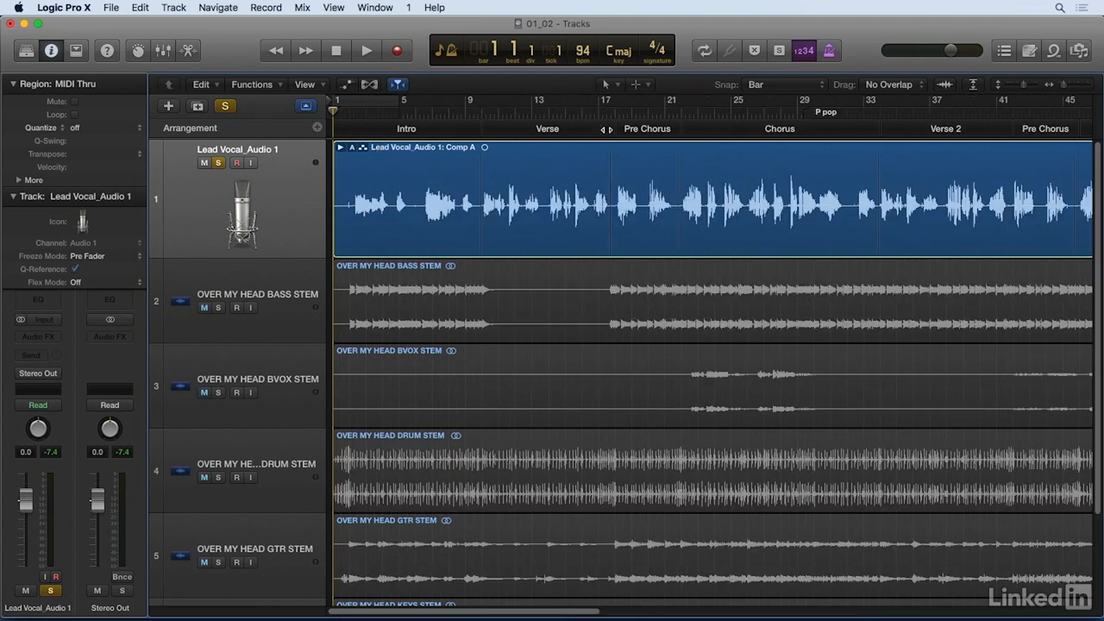
click(601, 113)
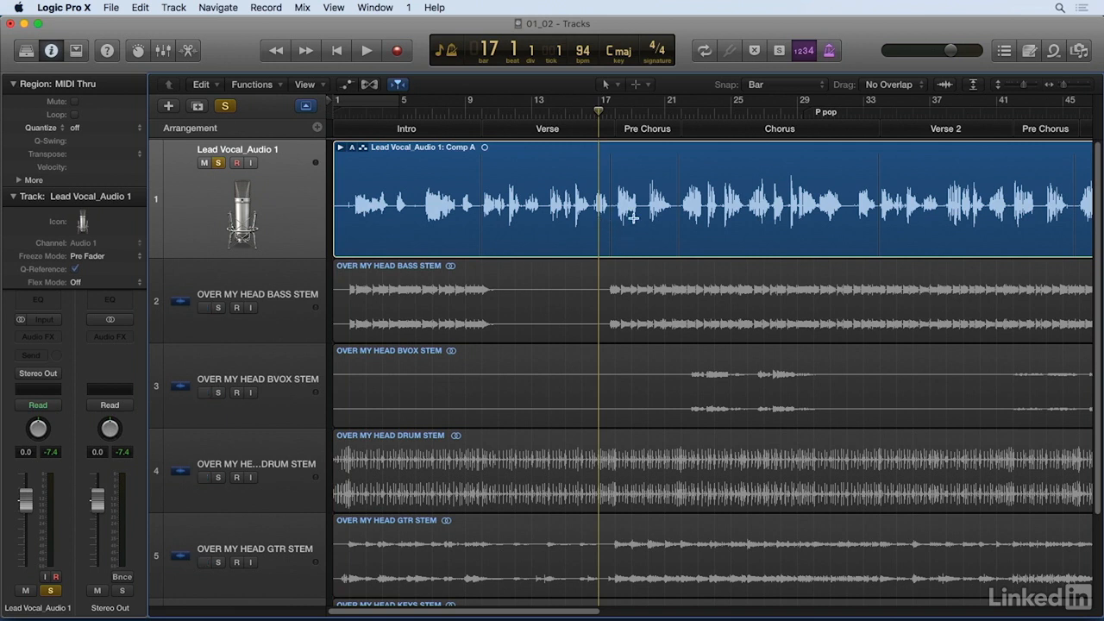
key(super+Right)
key(space)
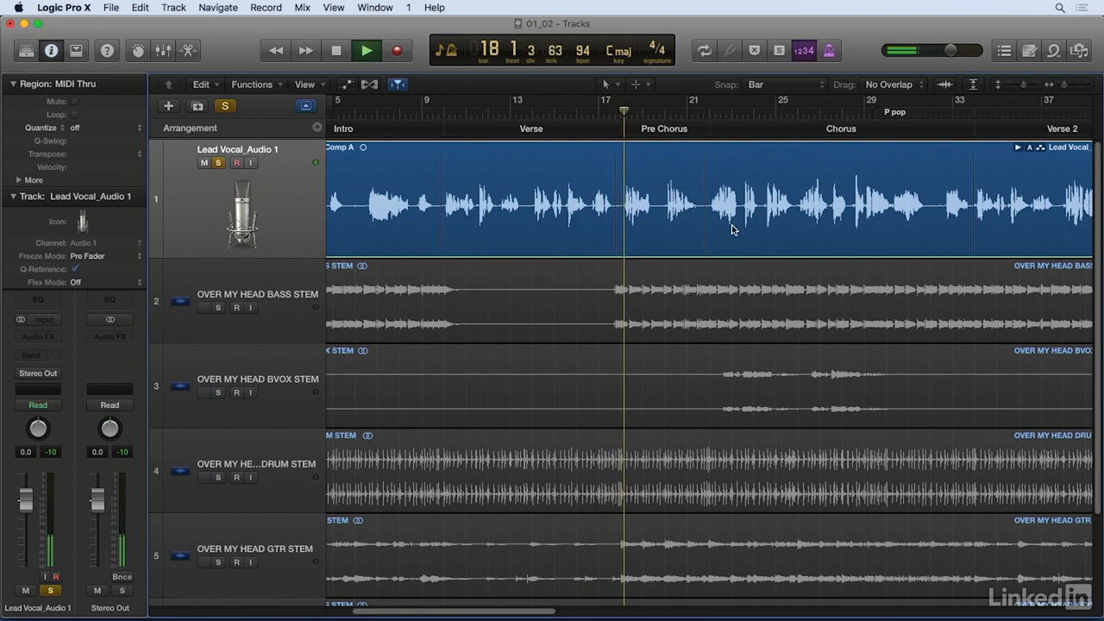
key(space)
click(690, 114)
key(space)
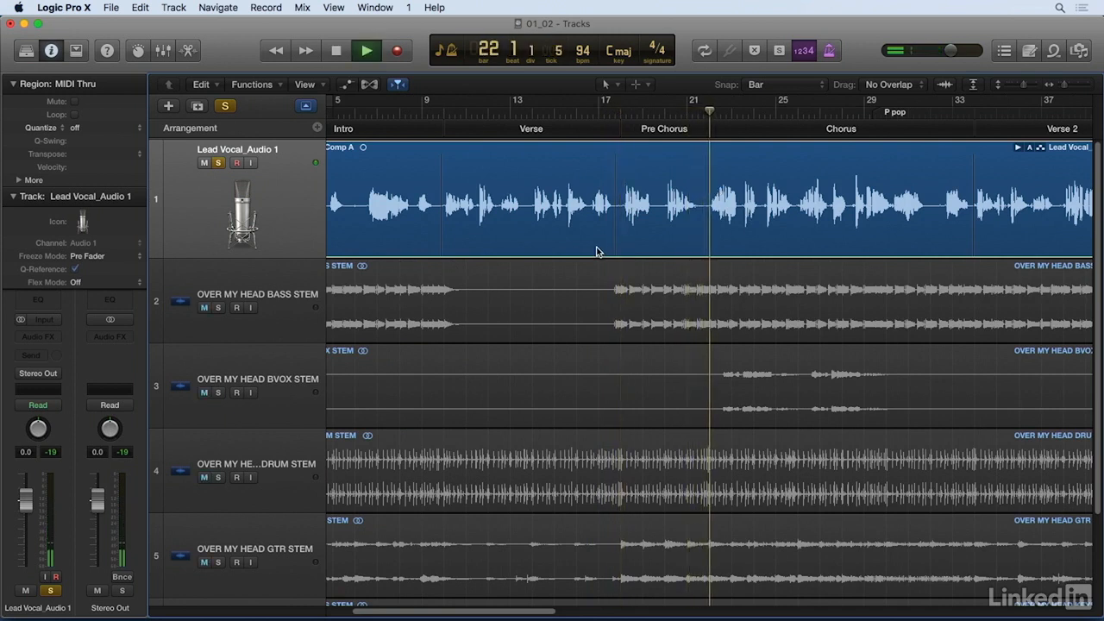
key(space)
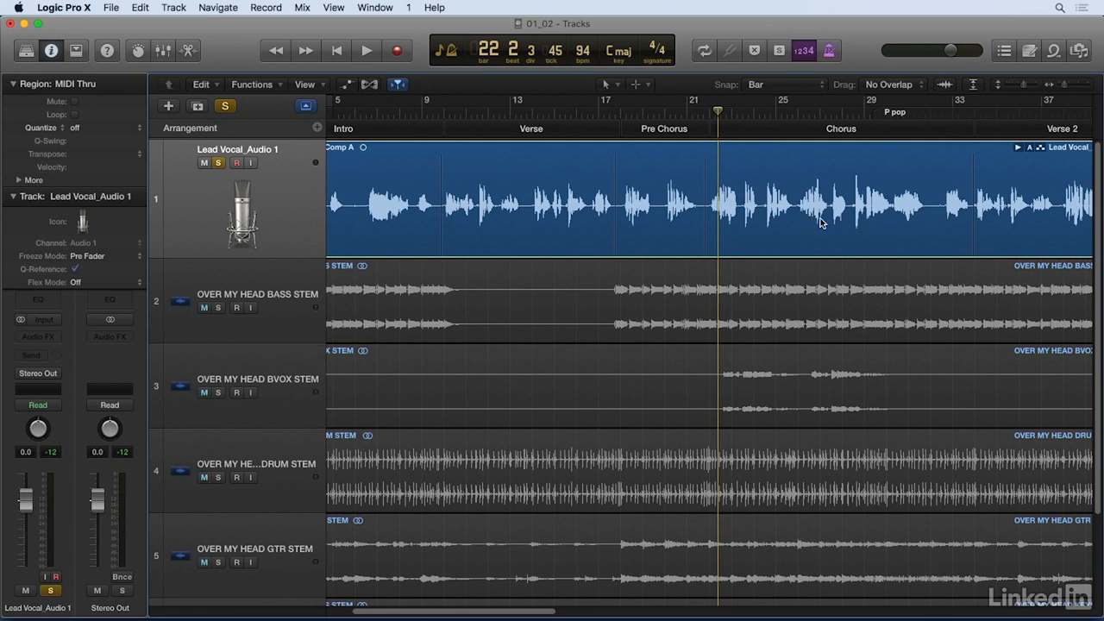
Step: Audition the soloed lead vocal within the chorus from bar 24 and again from about bar 25
click(756, 114)
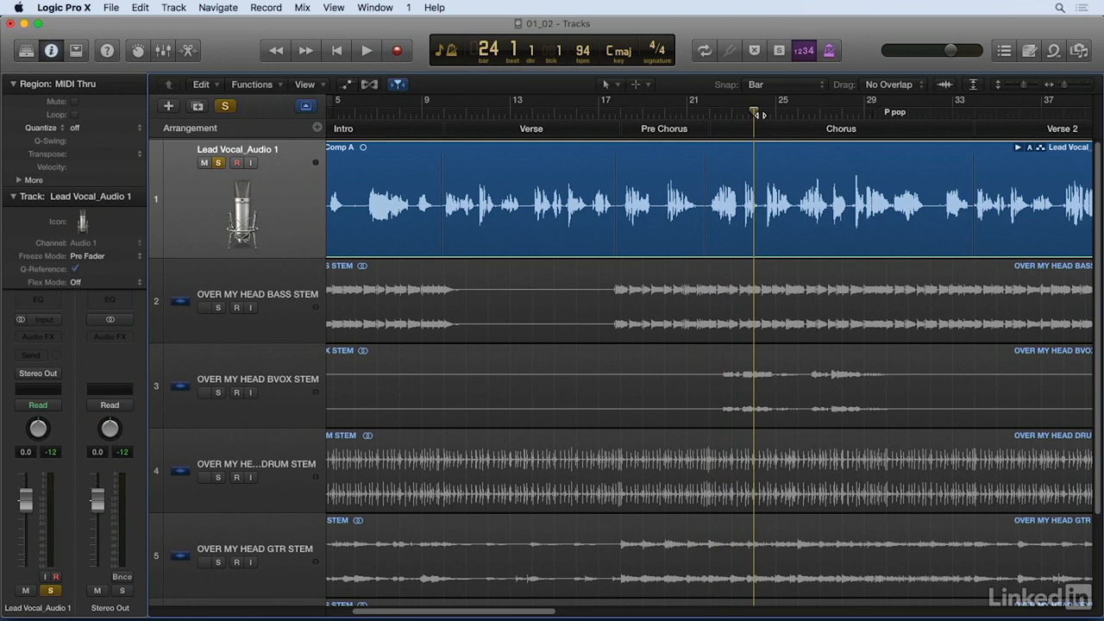
key(space)
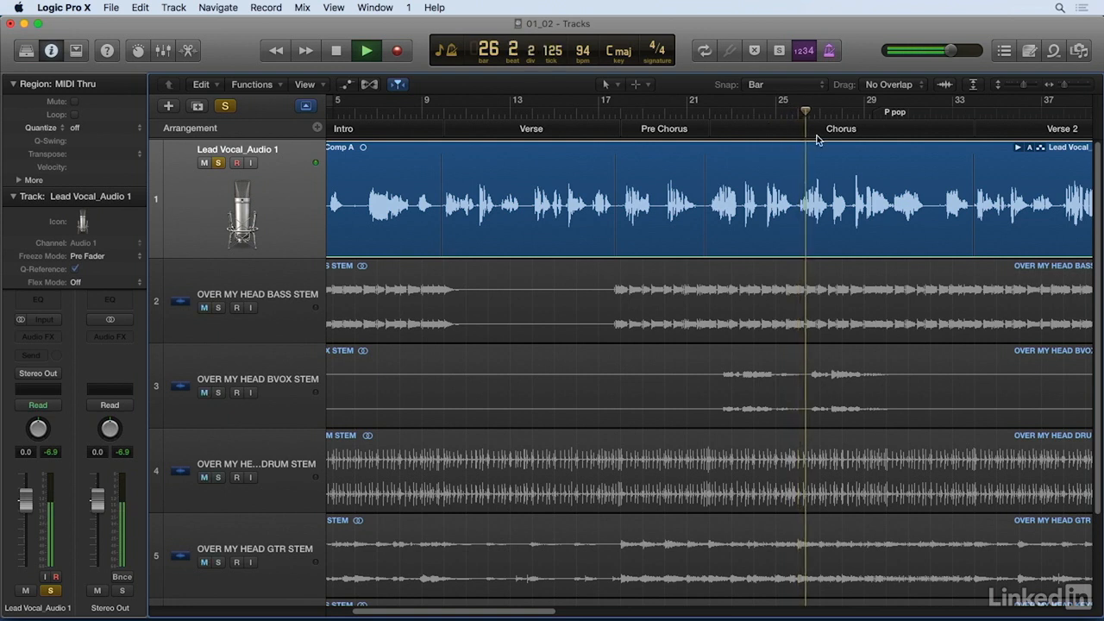
key(space)
click(797, 114)
key(super+Right)
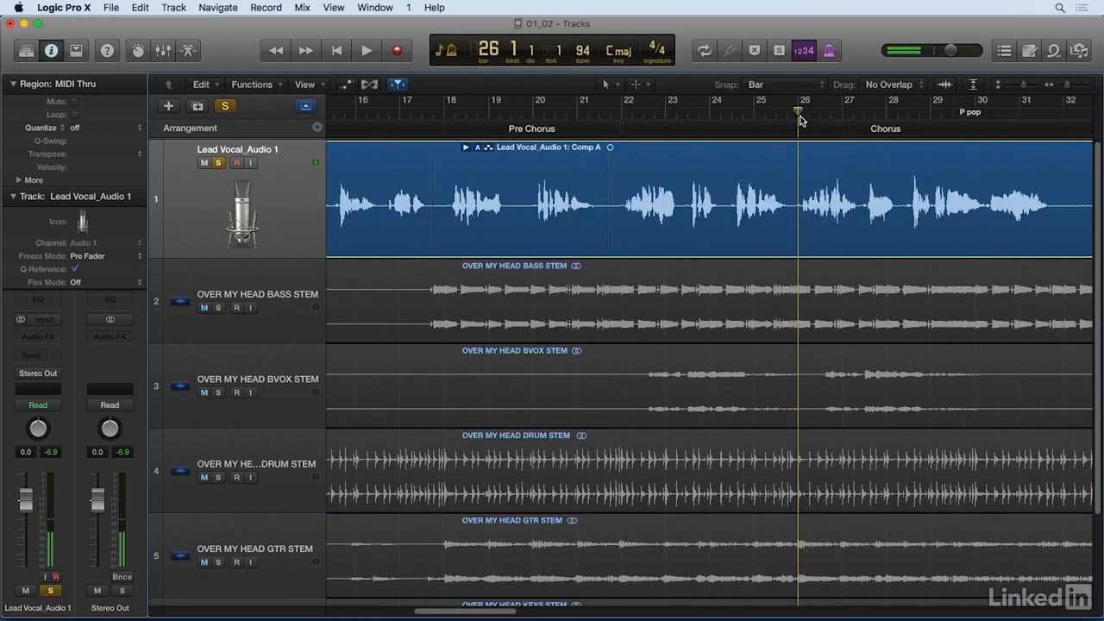
key(super+Right)
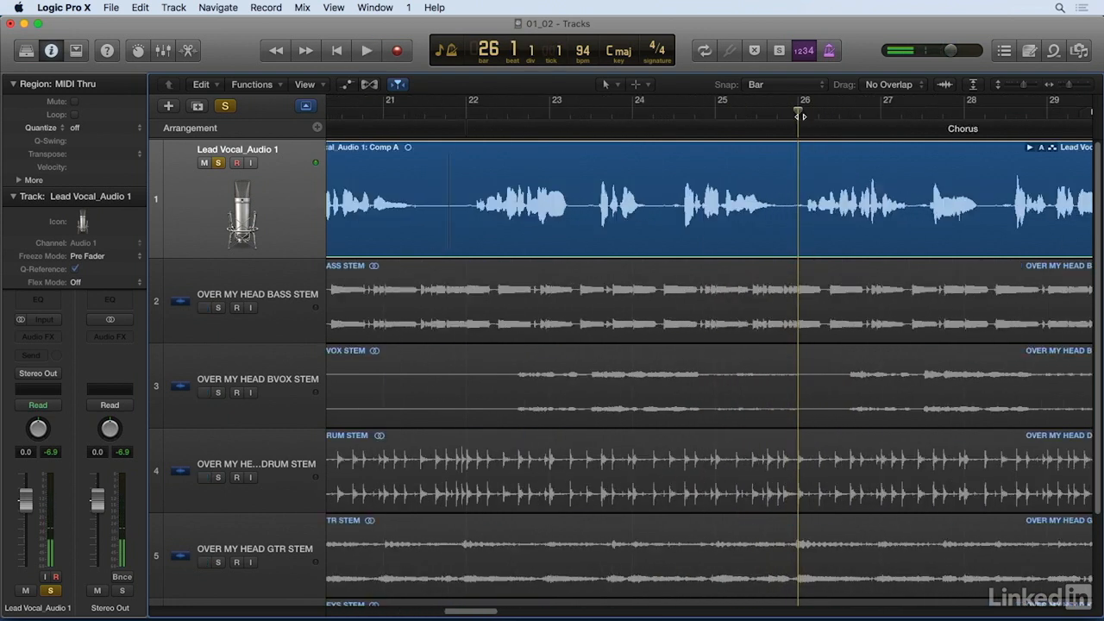
click(735, 112)
key(space)
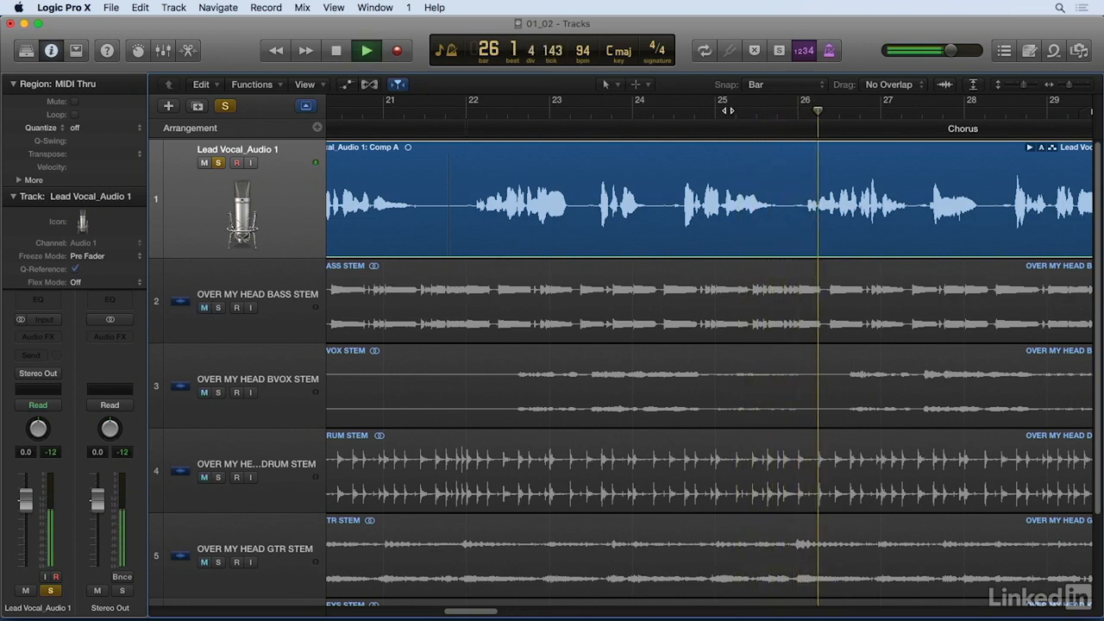
key(space)
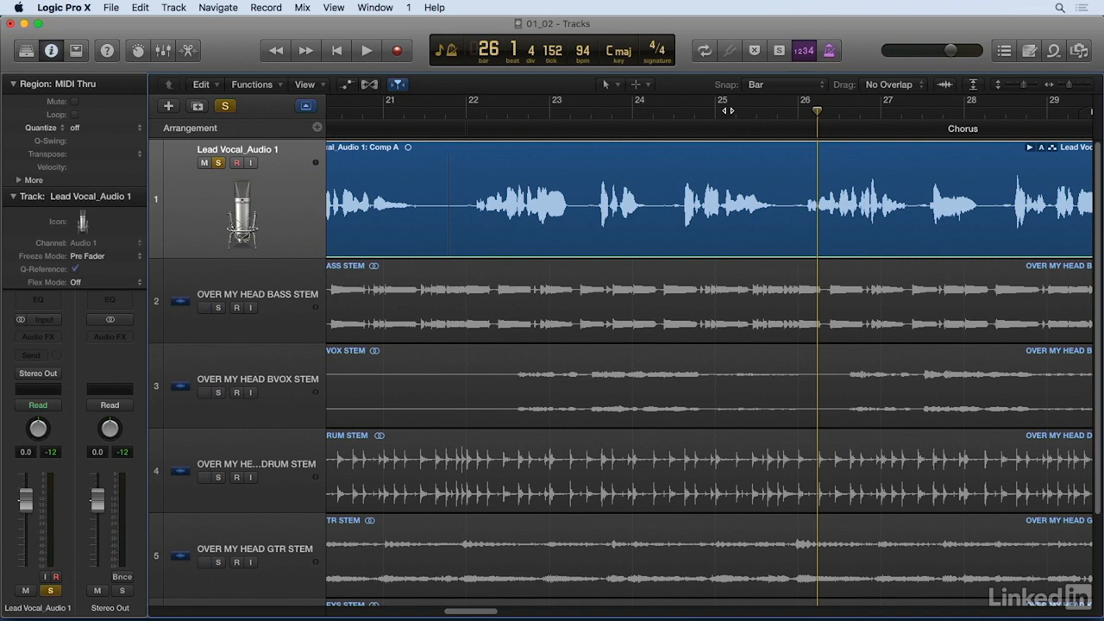
Step: Return the playhead to bar 1 and export the lead vocal's active comp to a new track
key(super+Left)
key(super+Left)
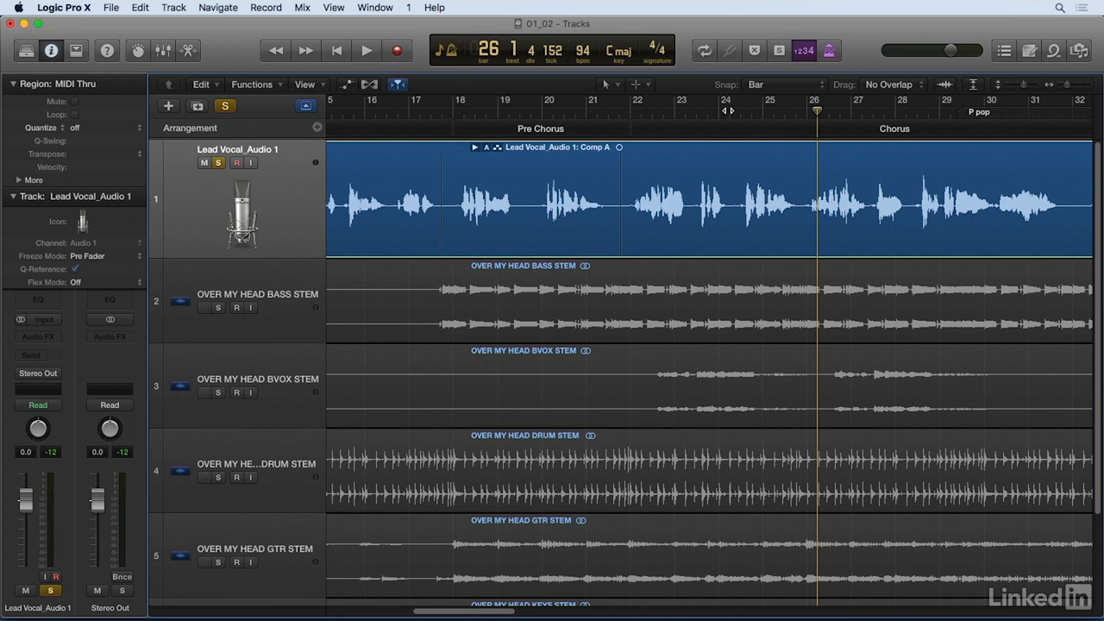
key(super+Left)
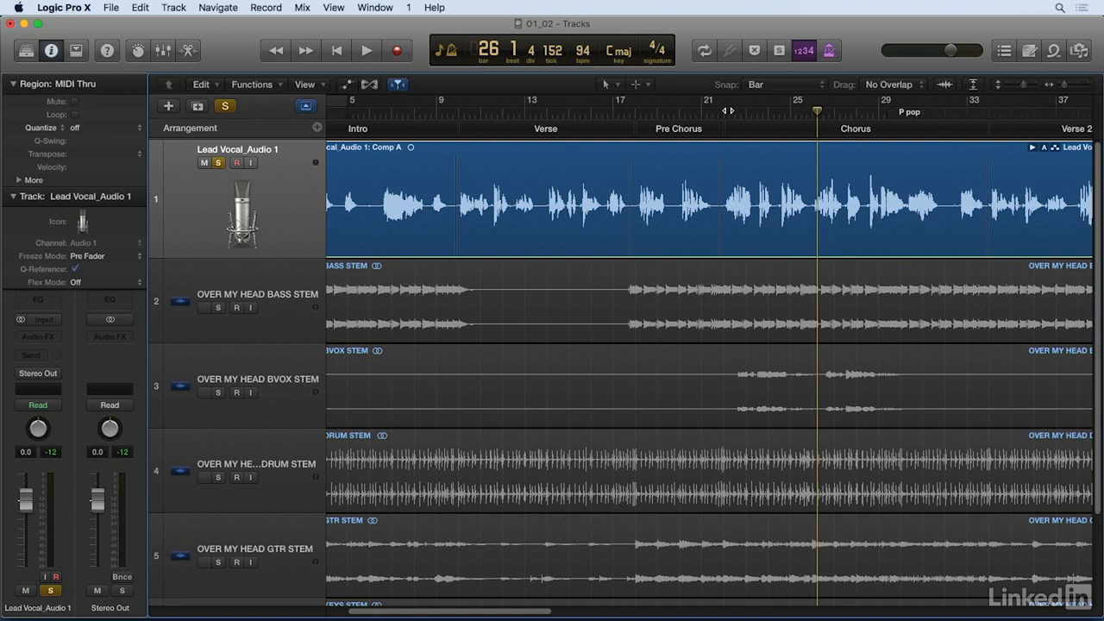
key(z)
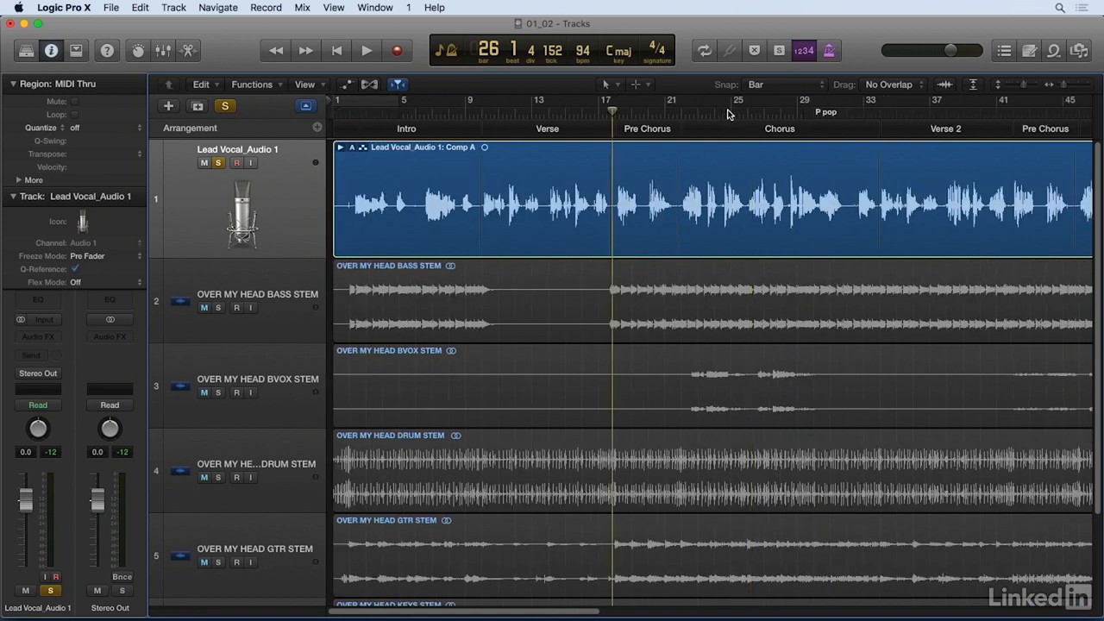
key(Return)
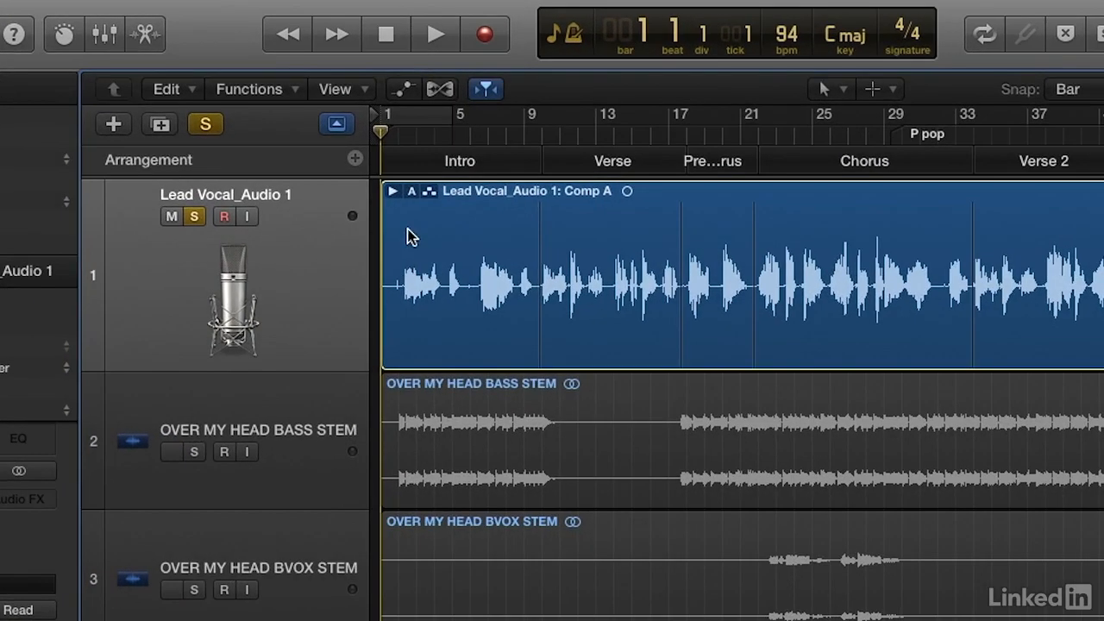
click(395, 185)
click(410, 193)
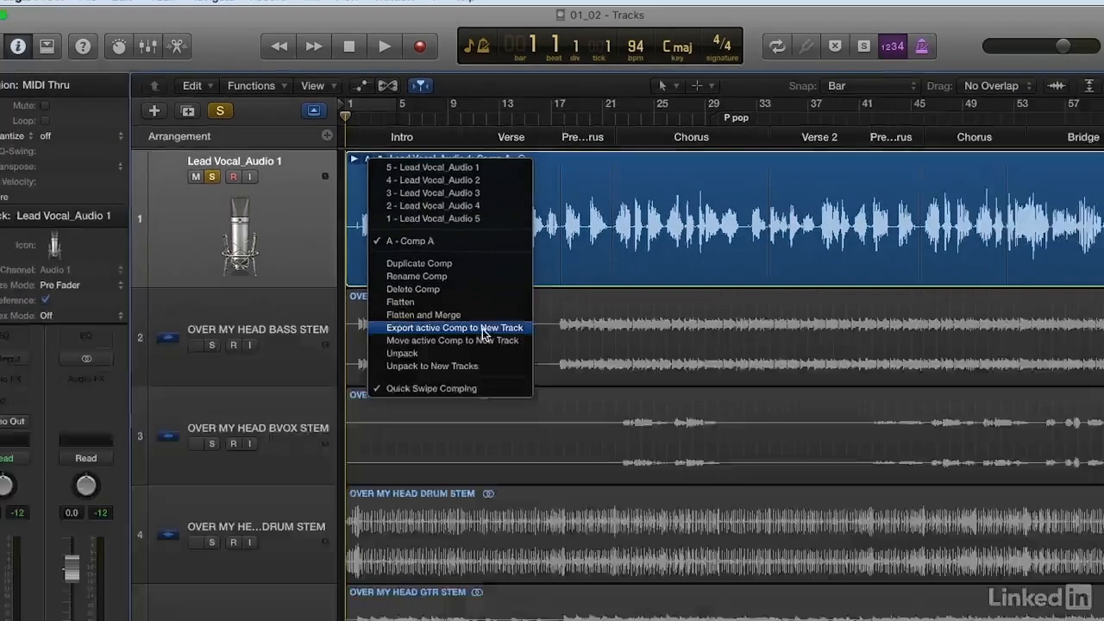
click(573, 432)
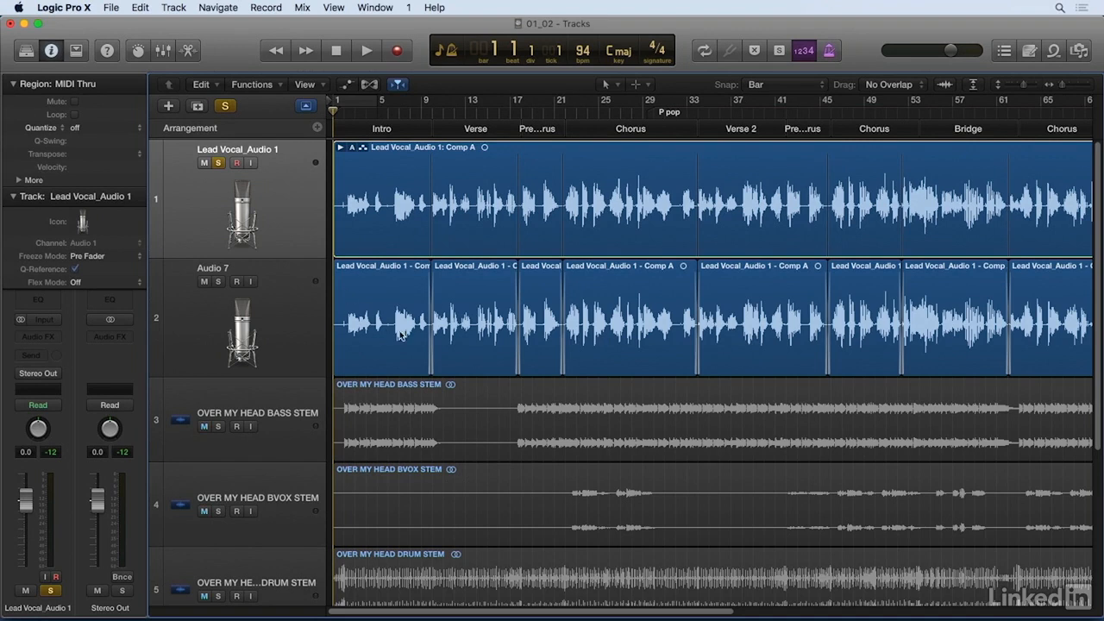
Step: Turn off solo on the original Lead Vocal_Audio 1 track and mute it
click(218, 163)
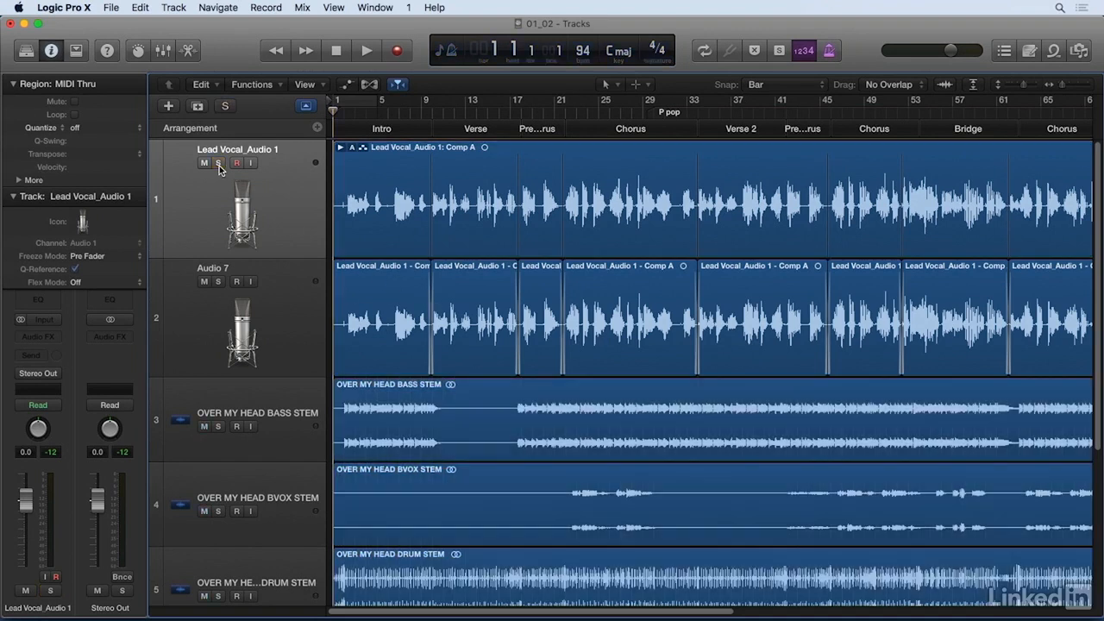
click(203, 163)
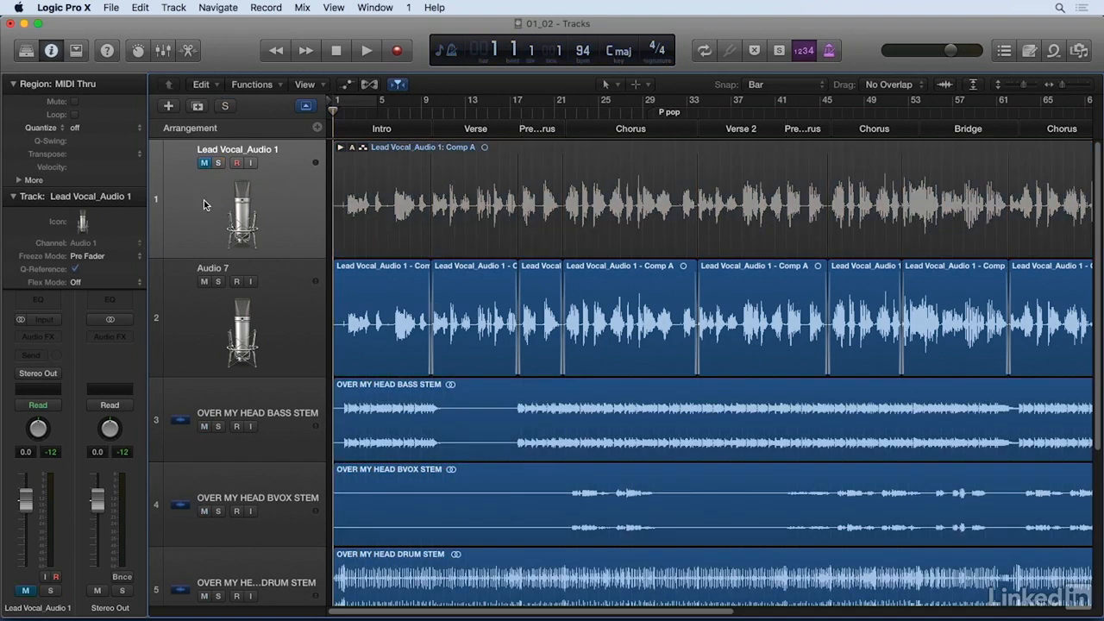
Step: Shrink the original comp track to minimal height and enlarge the exported Audio 7 track below it
drag(209, 256, 211, 163)
click(202, 285)
drag(202, 285, 377, 346)
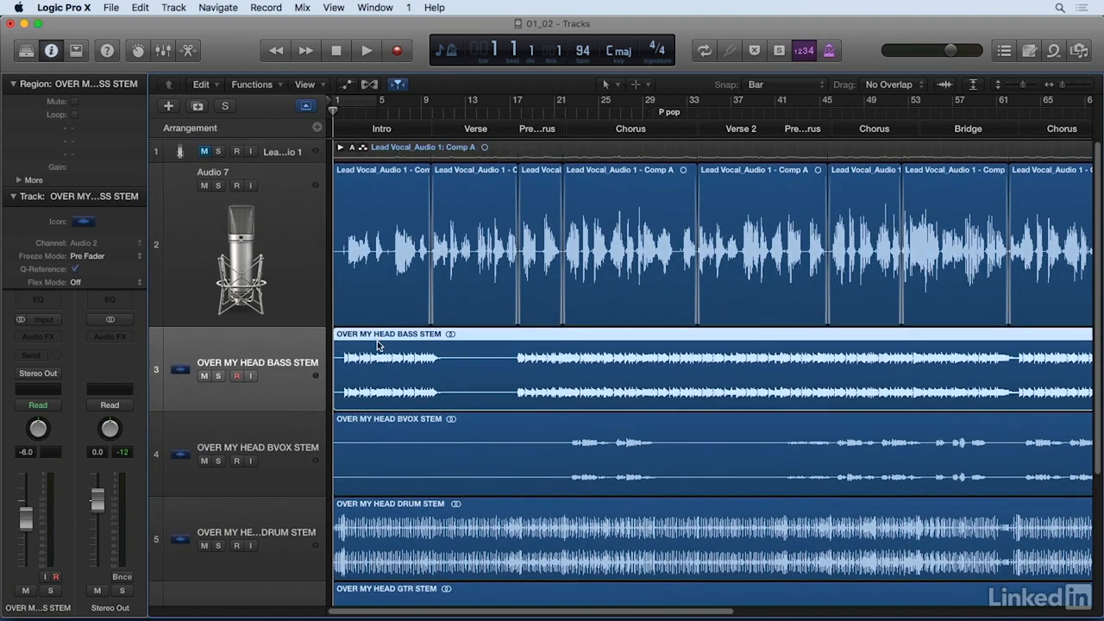
Step: Rename the Audio 7 track to LEAD VOCAL
double_click(219, 172)
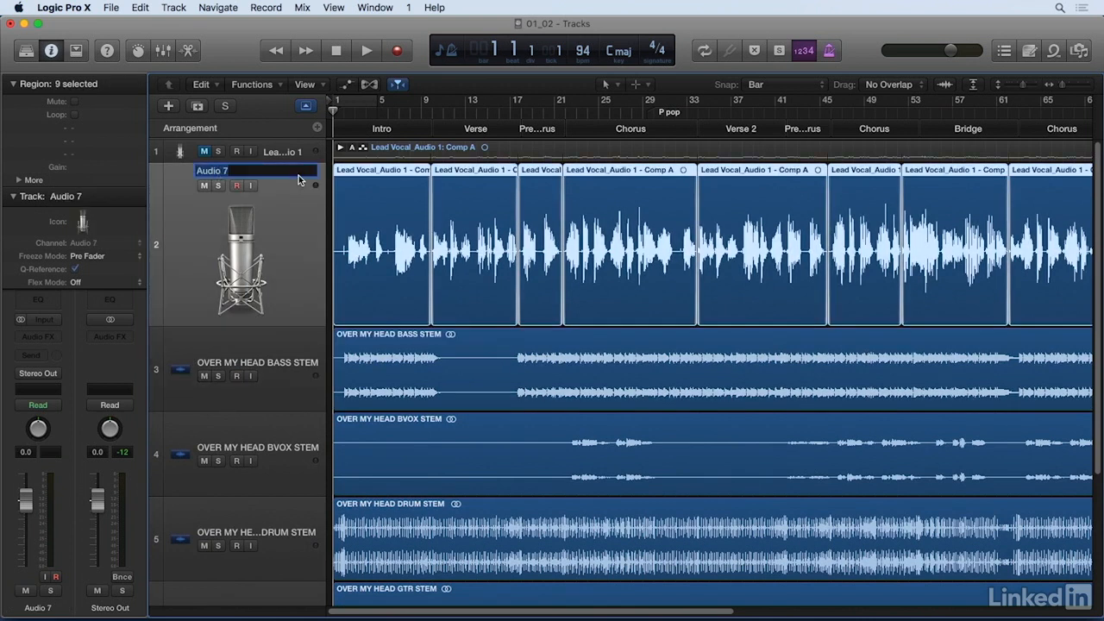
key(BackSpace)
key(Return)
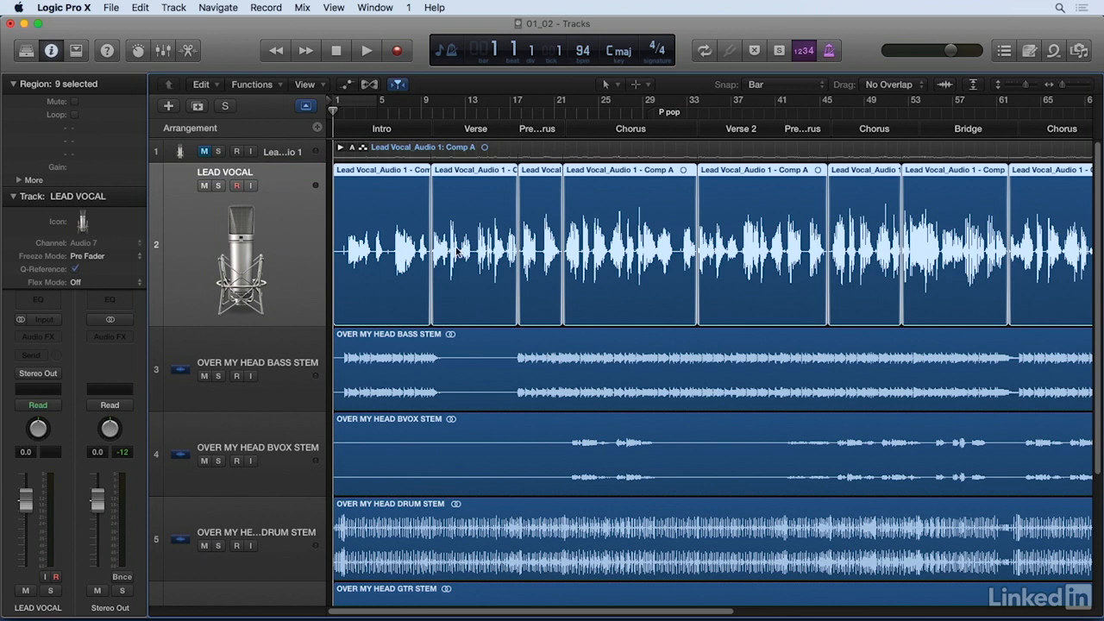
Step: Select only the intro region on the LEAD VOCAL track and try to trim the start of the region
key(super+Right)
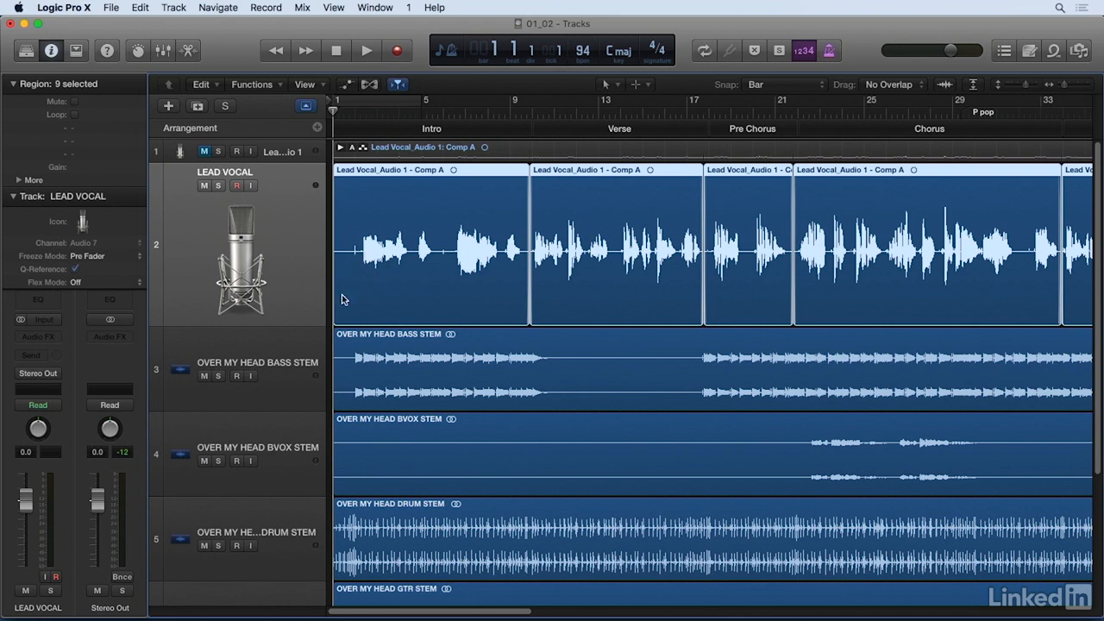
mouse_move(337, 304)
mouse_down()
mouse_move(355, 304)
mouse_move(336, 305)
mouse_up()
click(331, 237)
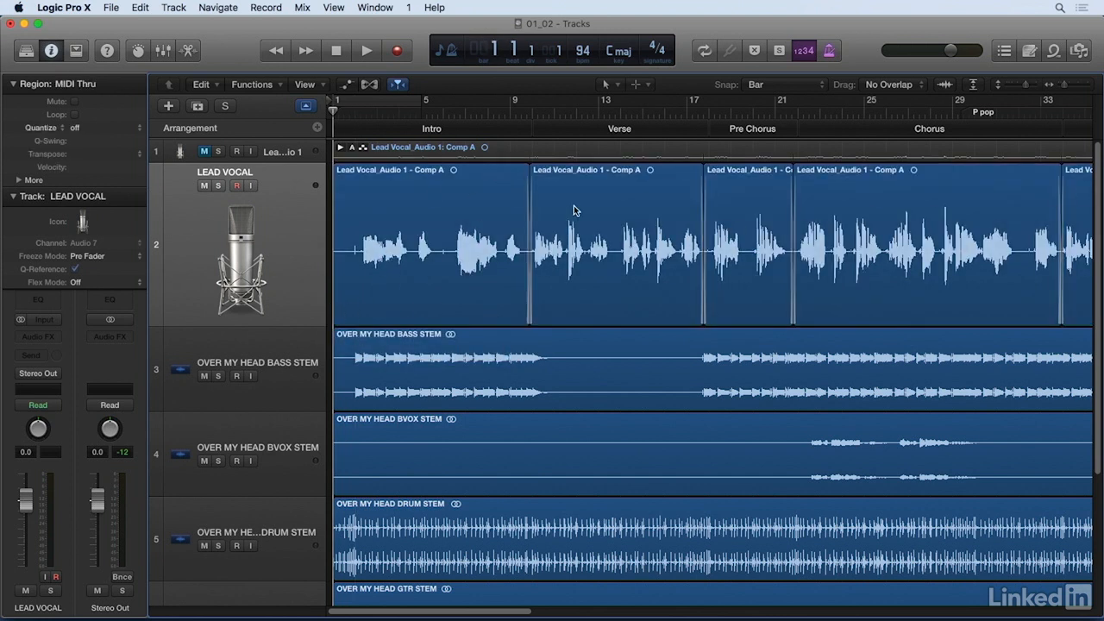
click(364, 299)
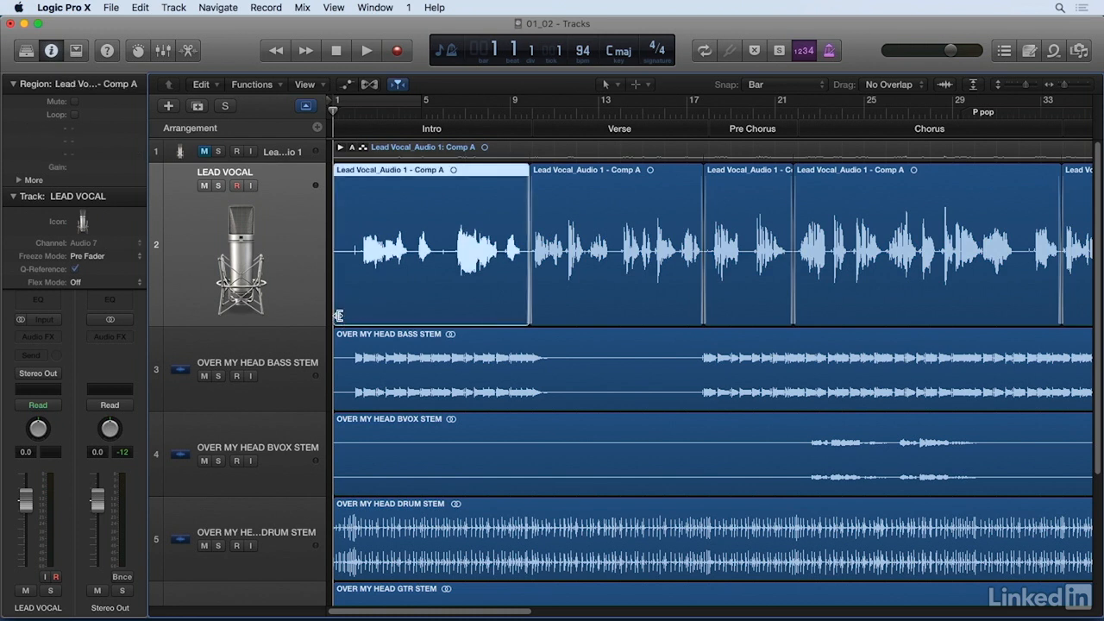
key(super+Right)
key(super+Right)
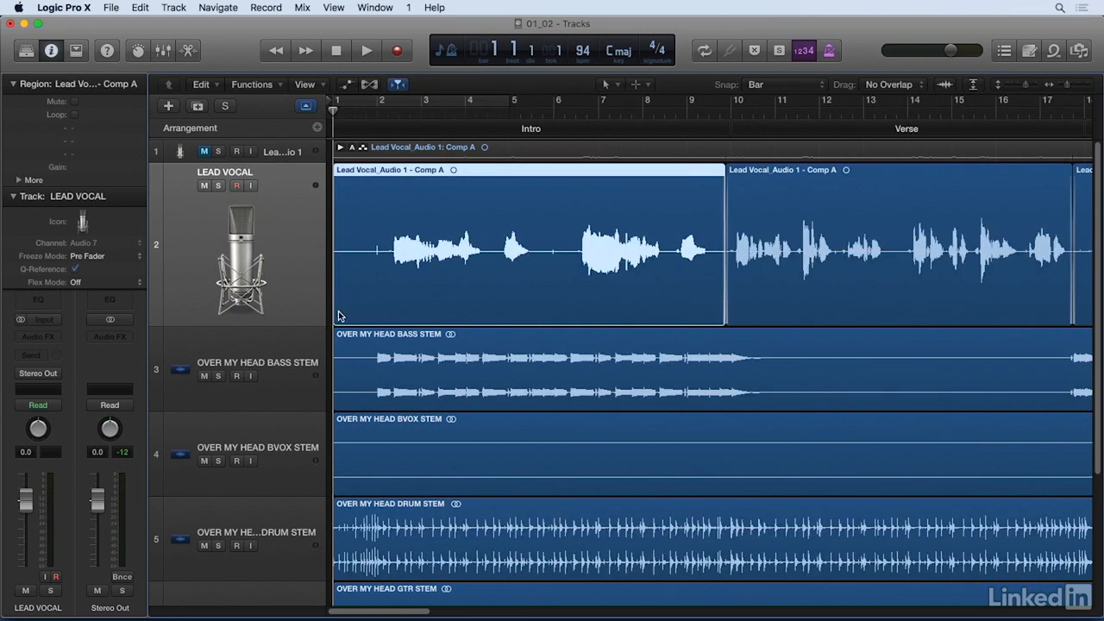
mouse_move(336, 312)
mouse_down()
mouse_move(386, 302)
mouse_move(343, 297)
mouse_move(413, 296)
mouse_move(342, 292)
mouse_move(351, 299)
mouse_up()
Step: Set the Snap value to Samples
click(763, 87)
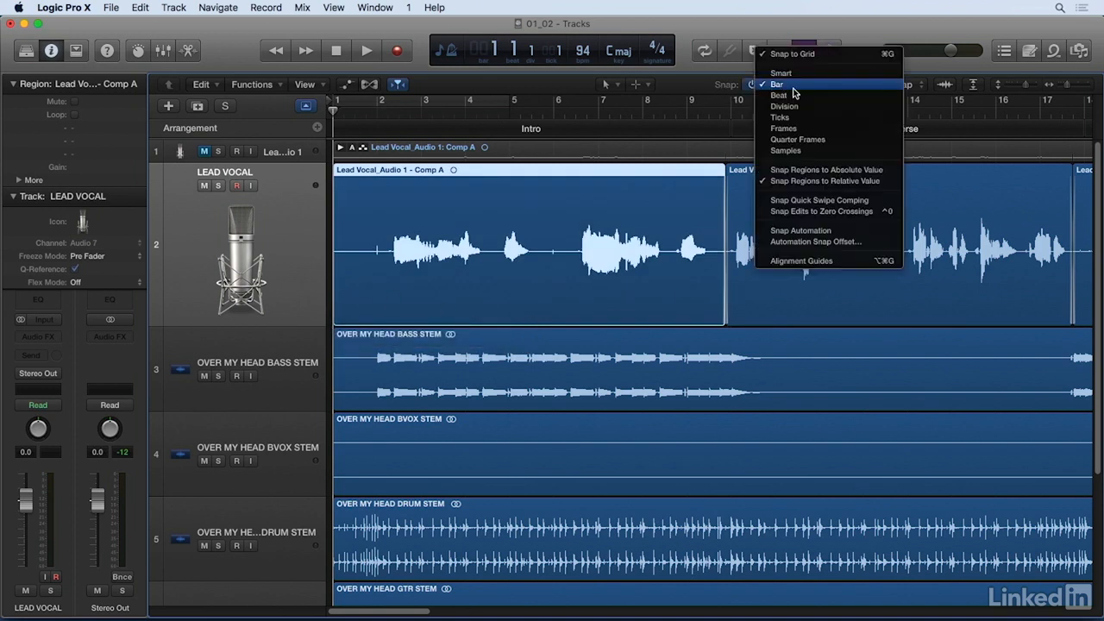
click(807, 152)
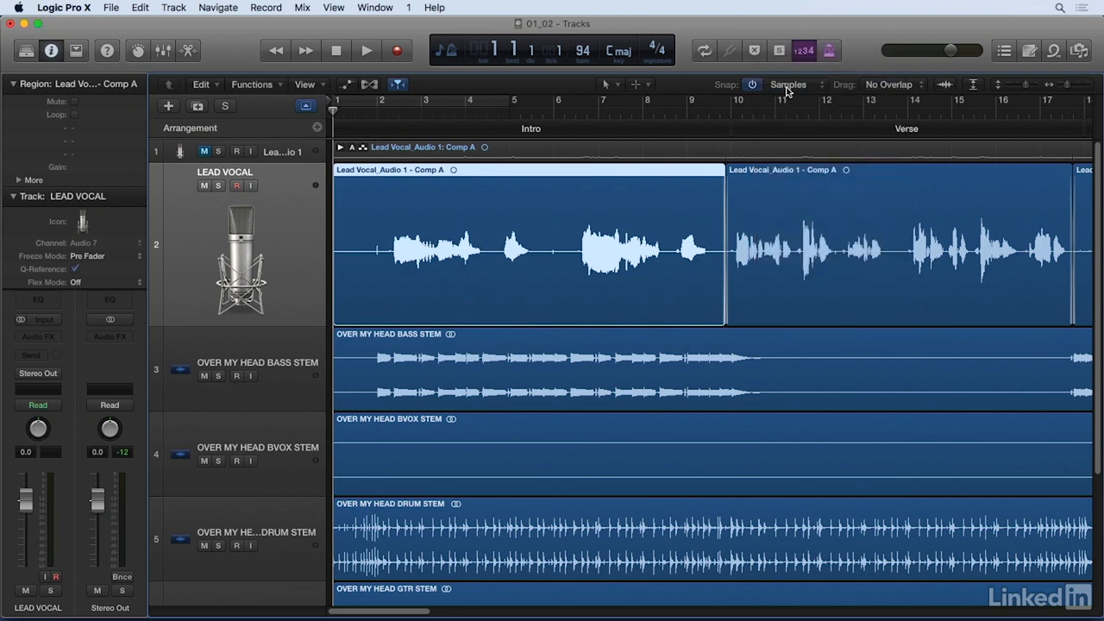
Step: Trim the start of the LEAD VOCAL intro region to just before the first sung phrase
key(super+Right)
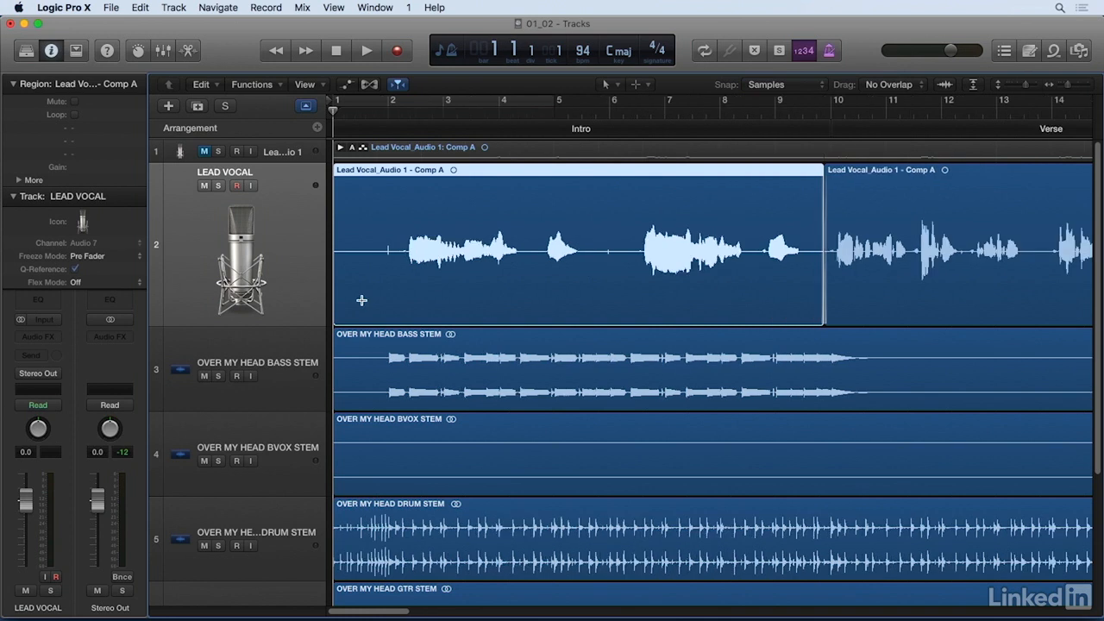
drag(335, 283, 413, 286)
key(super+Right)
key(super+Right)
key(super+Right)
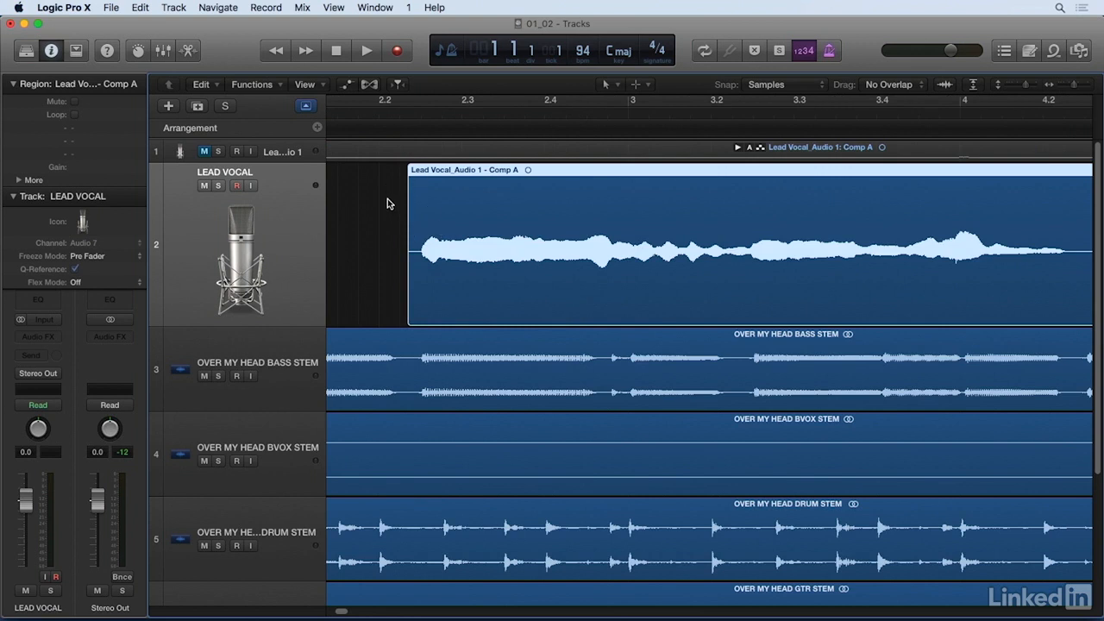
Step: Add a short fade-in at the start of the trimmed intro region with the Fade Tool
key(t)
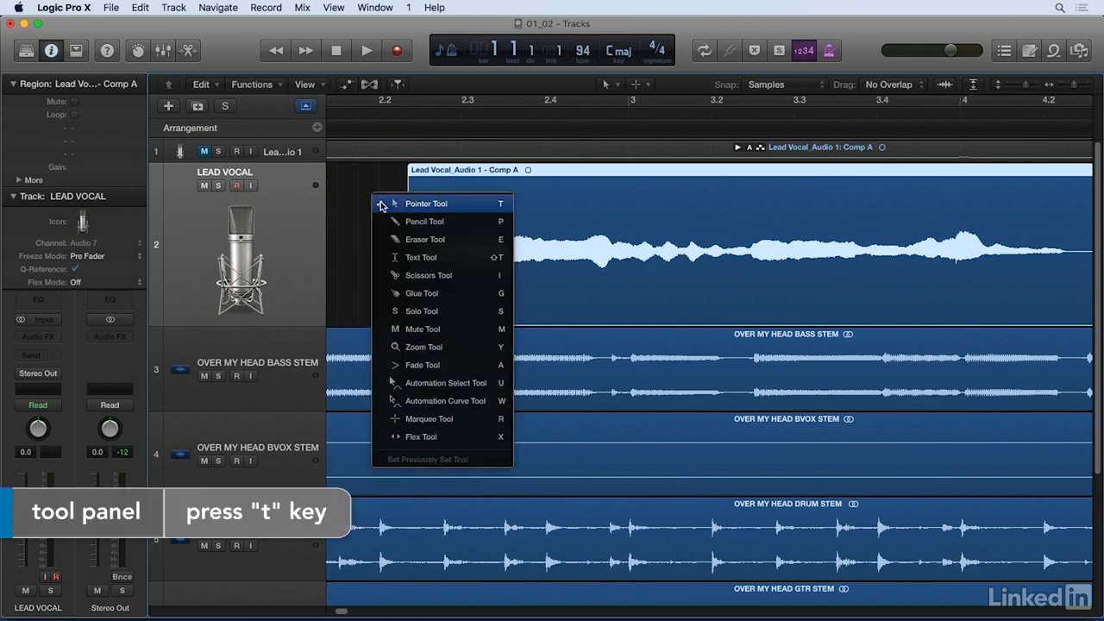
click(426, 364)
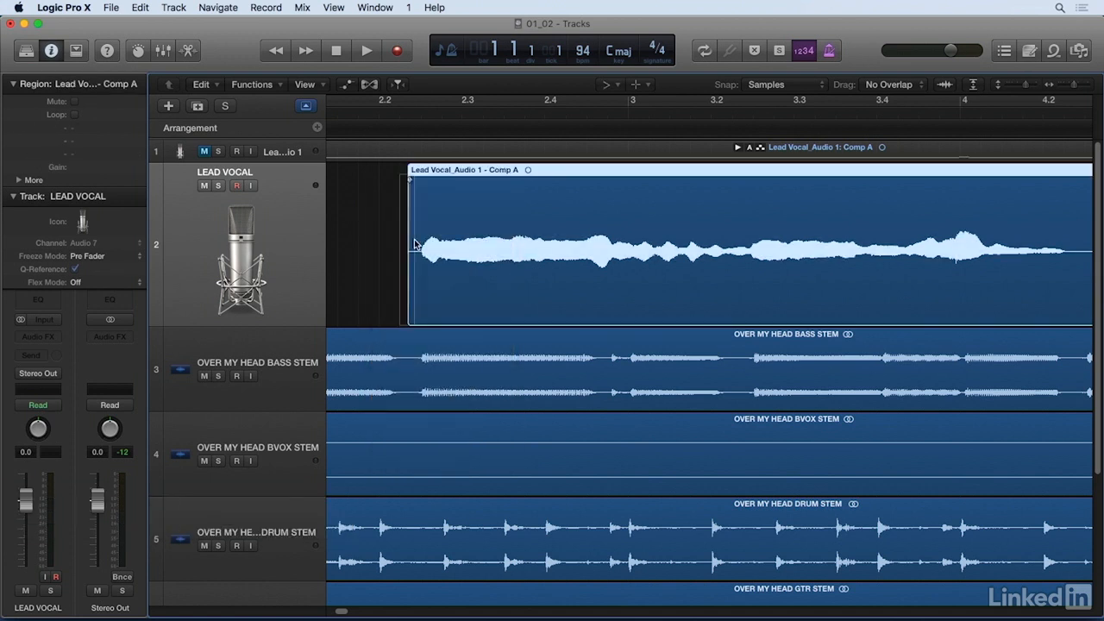
drag(410, 181, 419, 180)
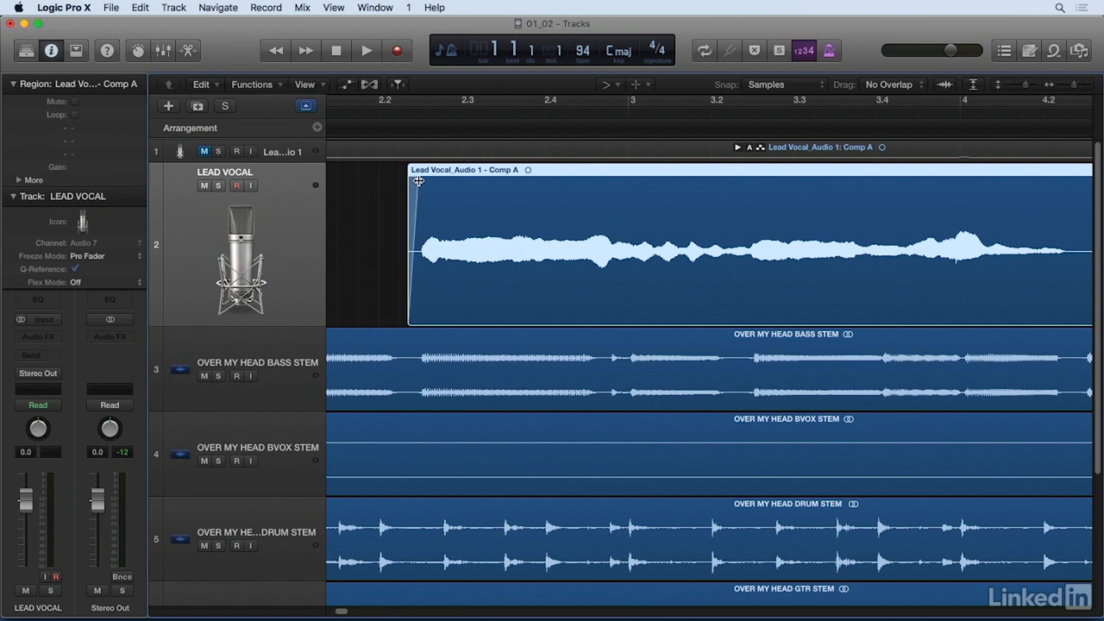
Step: Play the full mix from just before bar 2 to check the vocal region's new entrance
click(340, 116)
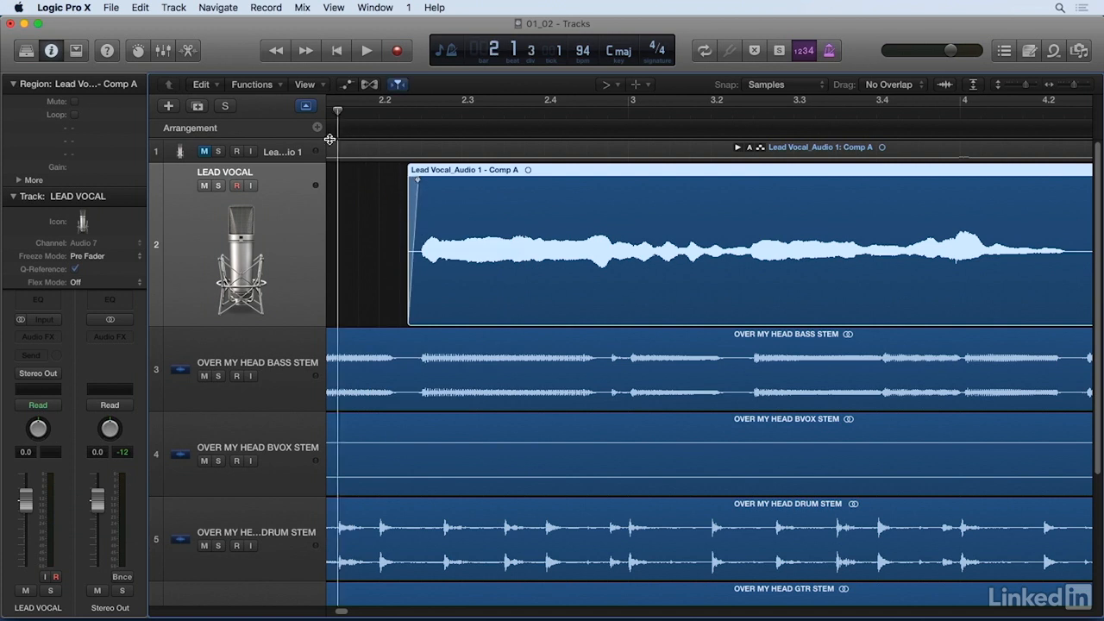
key(super+Left)
key(super+Left)
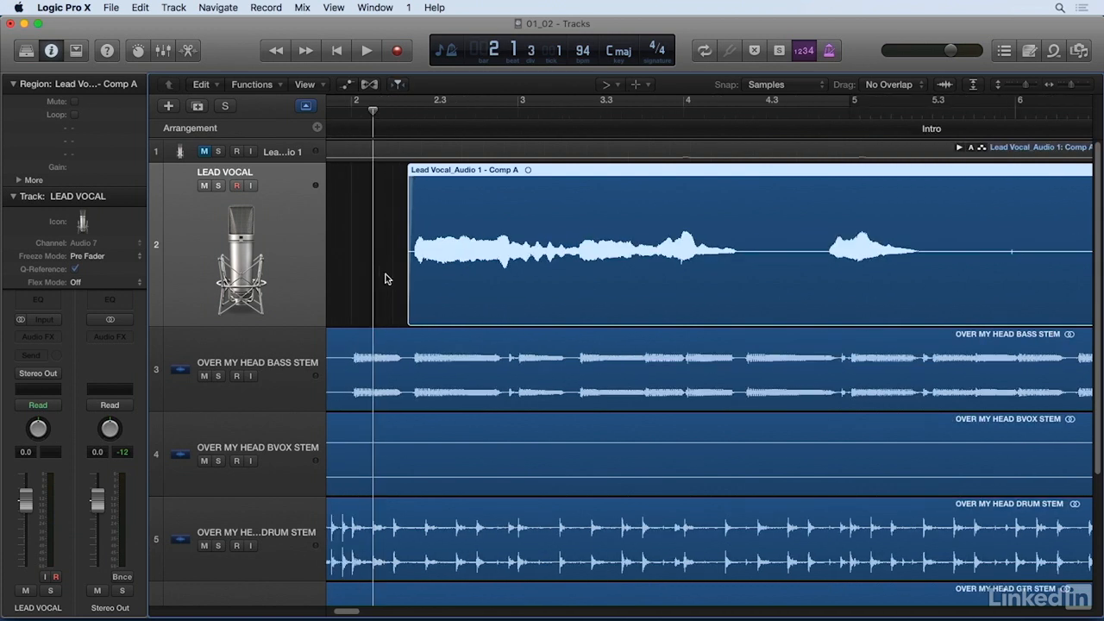
key(space)
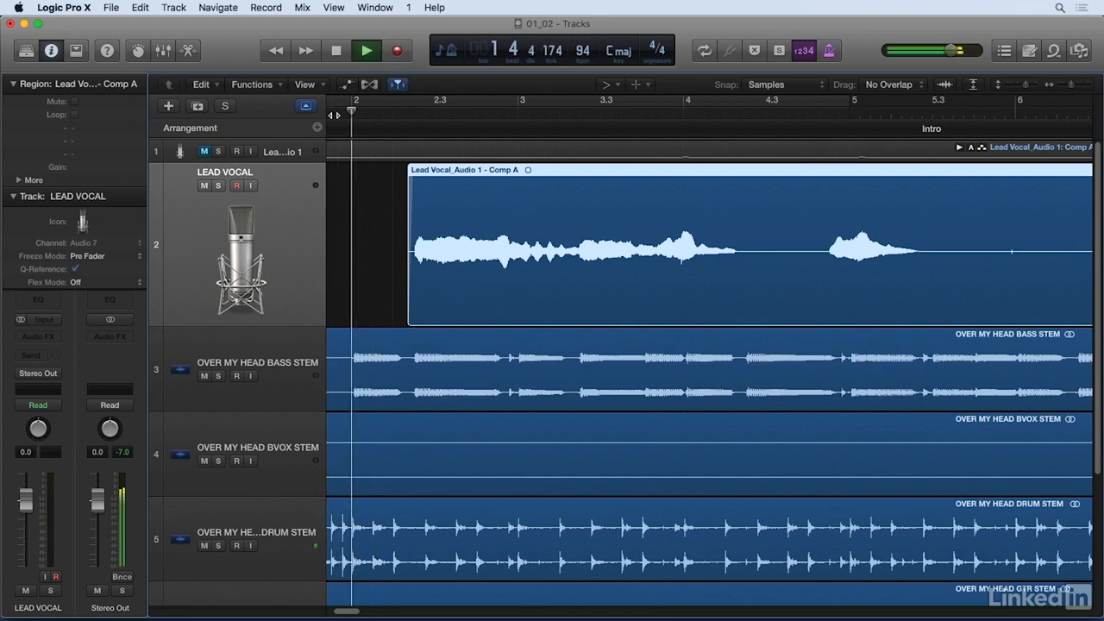
key(space)
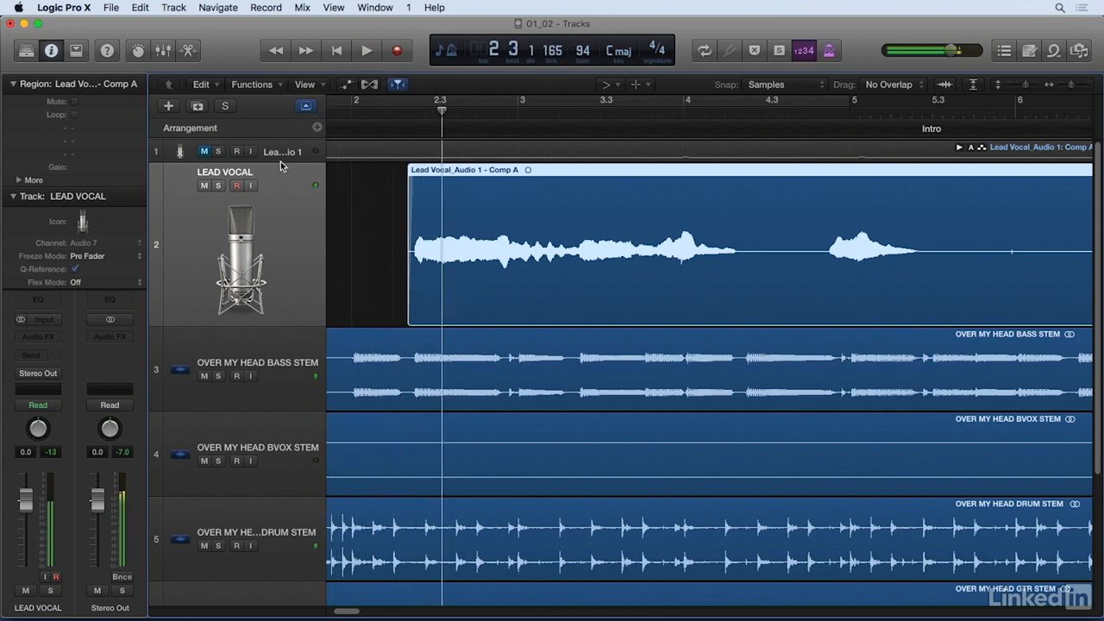
Step: Solo the LEAD VOCAL track and listen through its intro region up to the phrase in bar 6
click(222, 186)
click(341, 112)
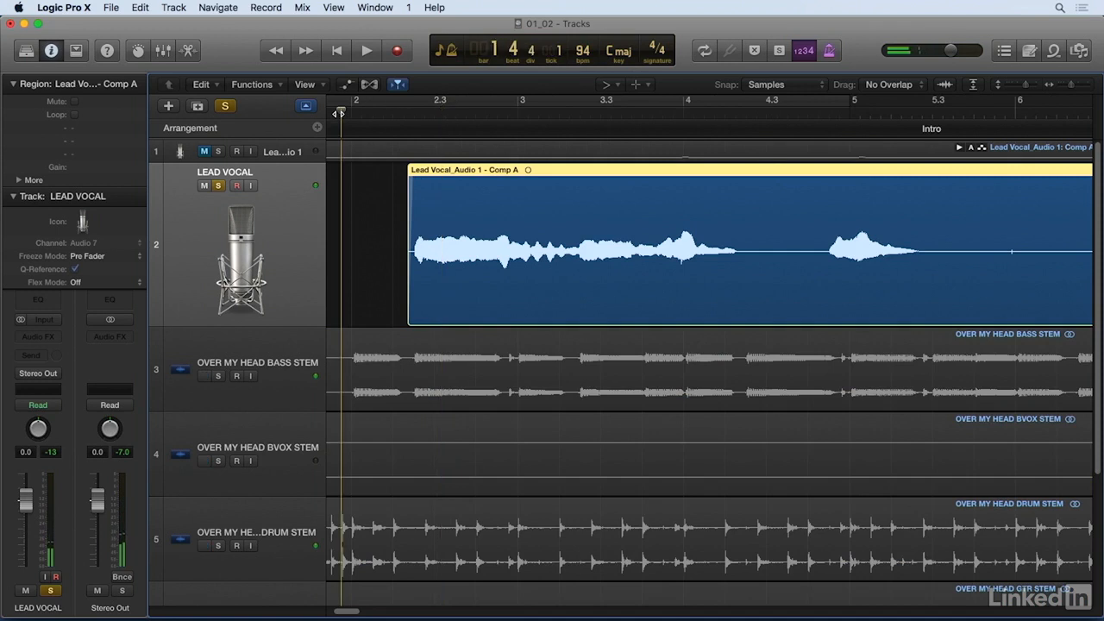
key(space)
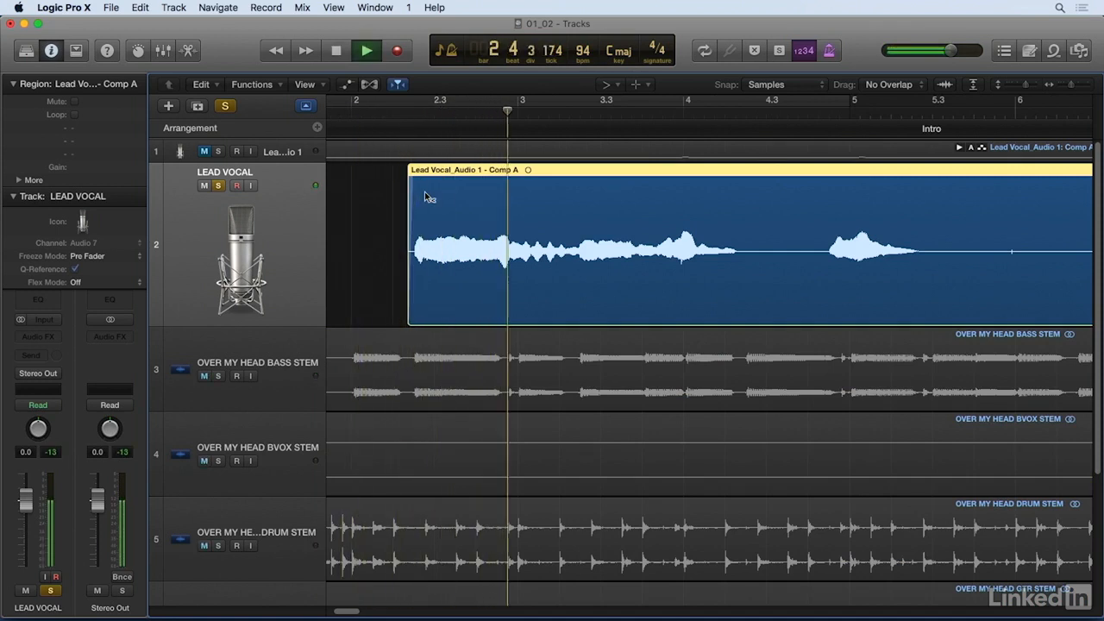
key(super+Left)
key(super+Left)
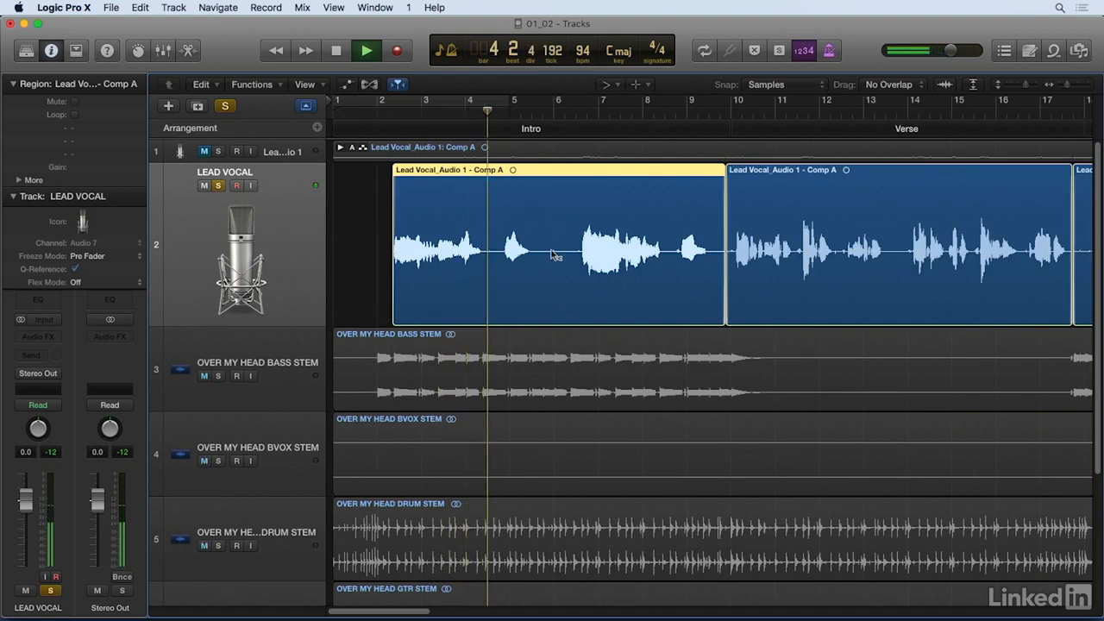
key(space)
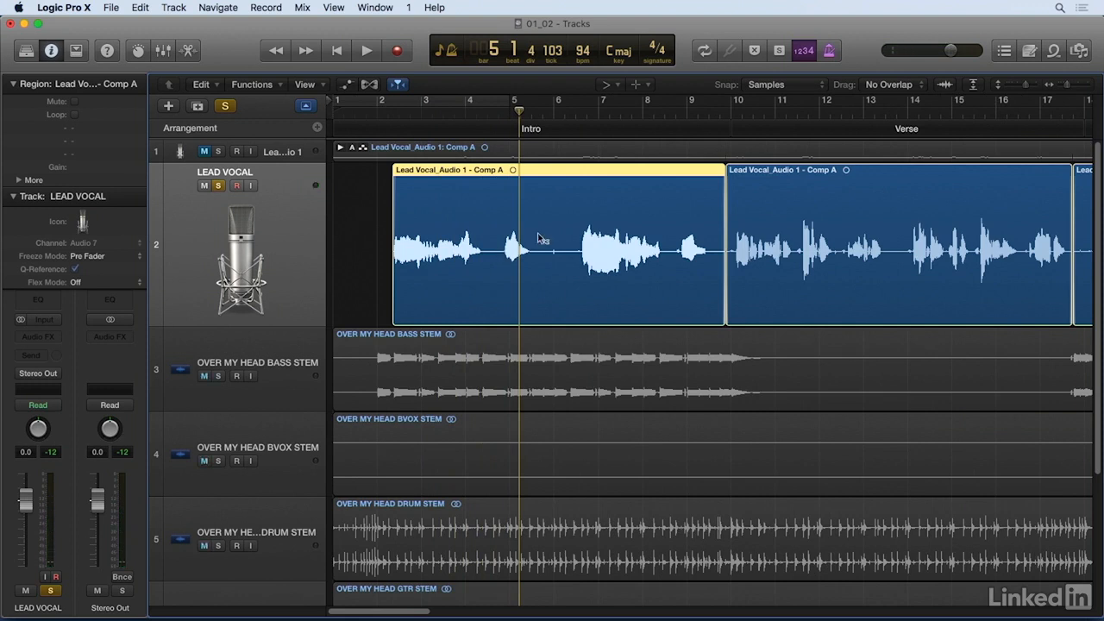
key(space)
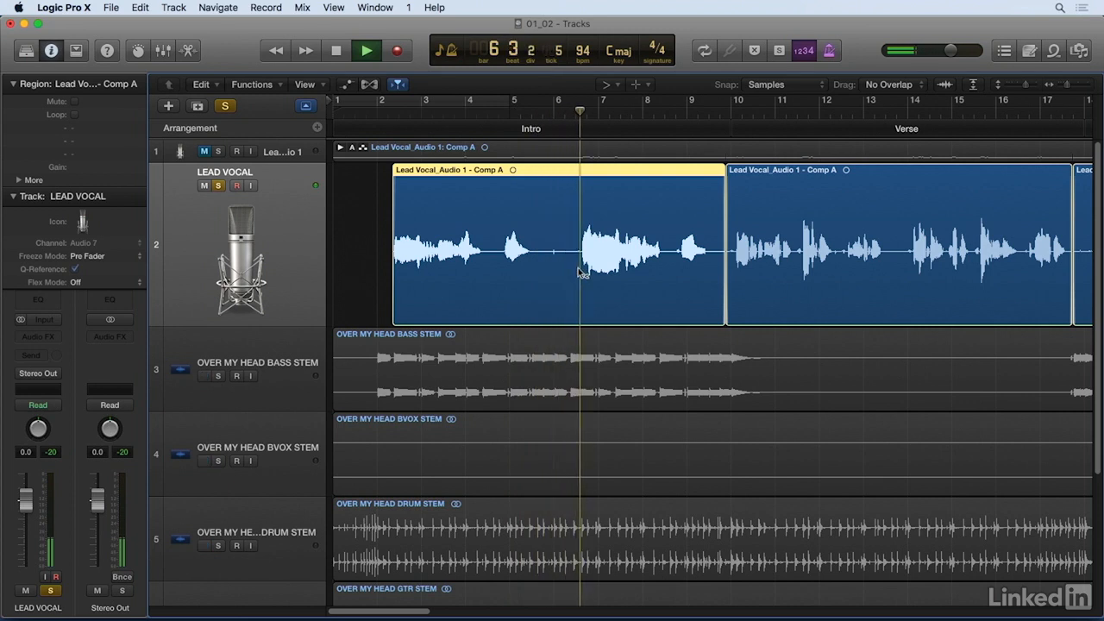
key(space)
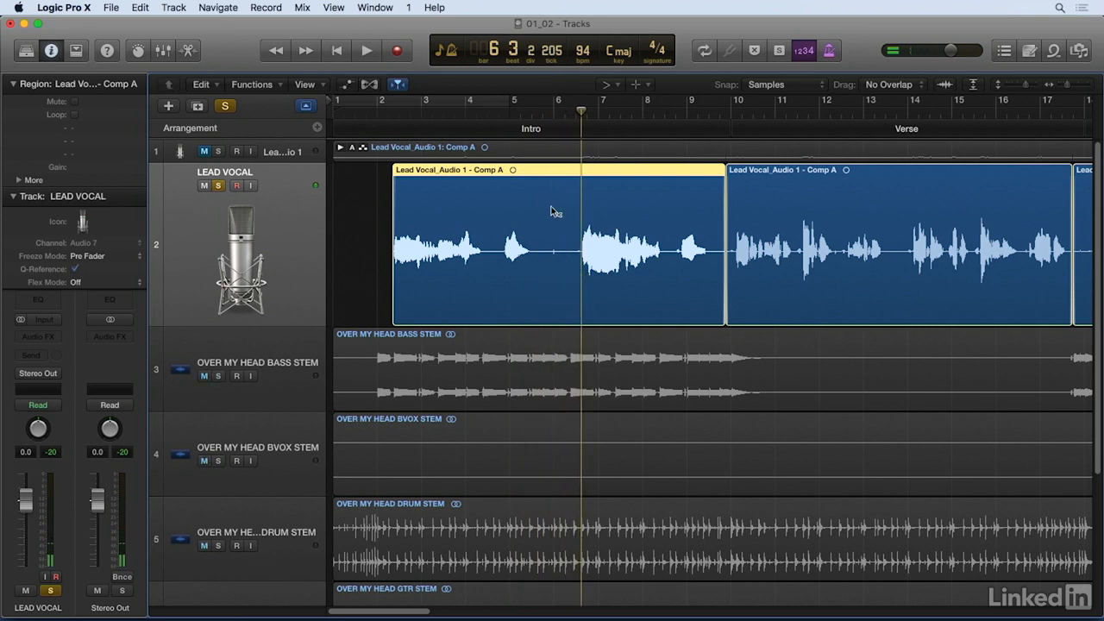
Step: Marquee-select the noisy gap between the intro phrases, from about mid-bar 5 to mid-bar 6, split it off and delete it
key(t)
click(595, 208)
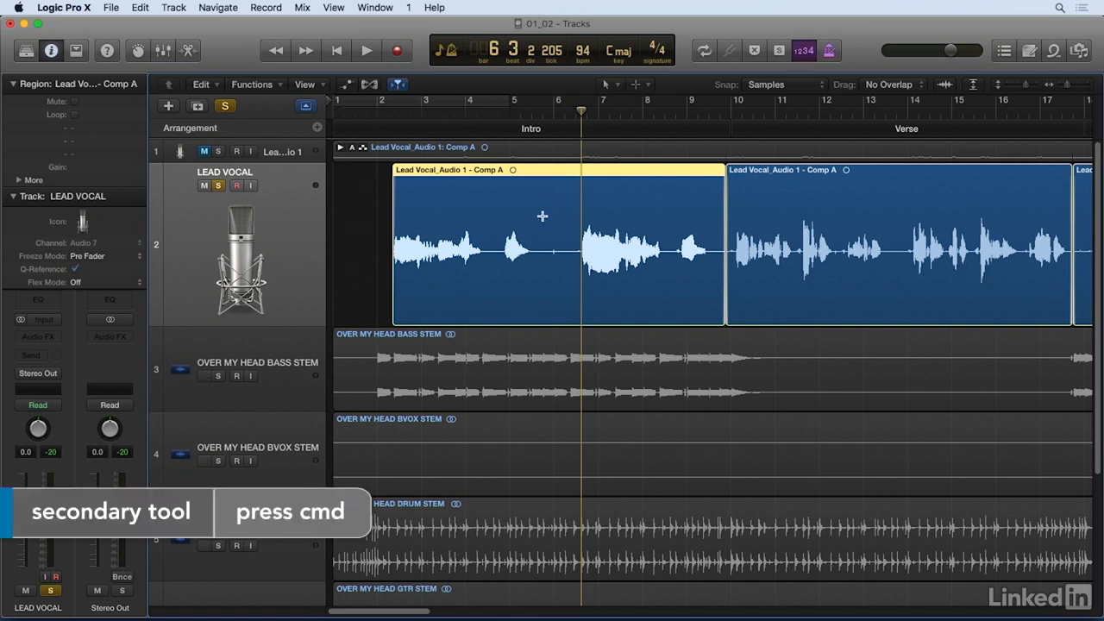
drag(537, 185, 576, 194)
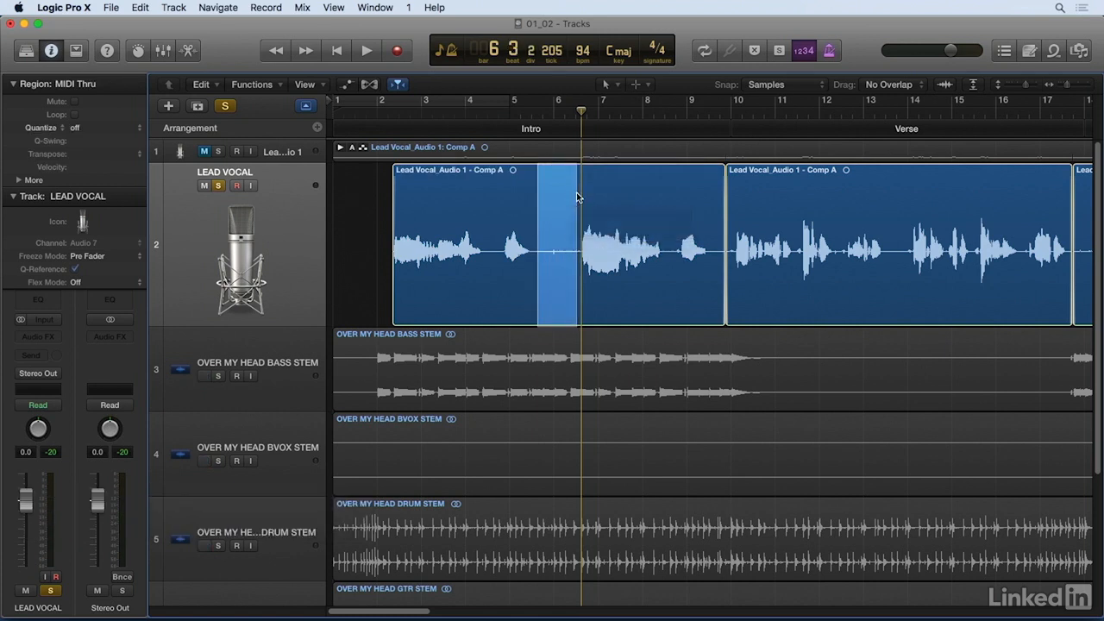
click(565, 195)
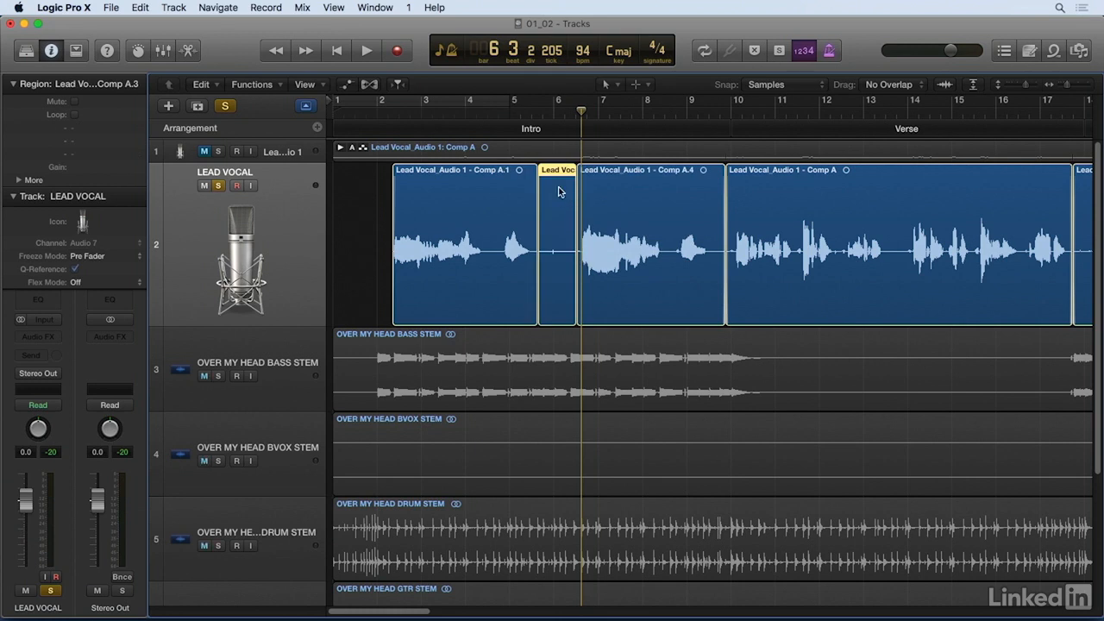
key(Delete)
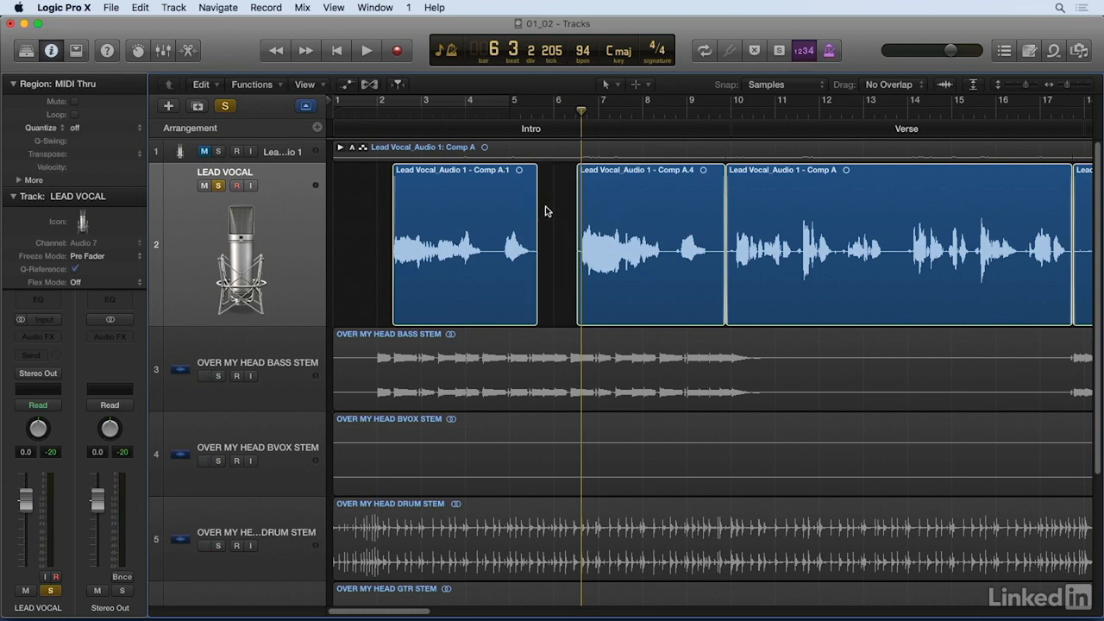
Step: Use the Fade Tool to fade out the intro region before the gap and fade in the region after it
key(t)
key(Down)
key(Down)
key(Down)
key(Down)
key(Down)
key(Down)
key(Down)
key(Down)
key(Down)
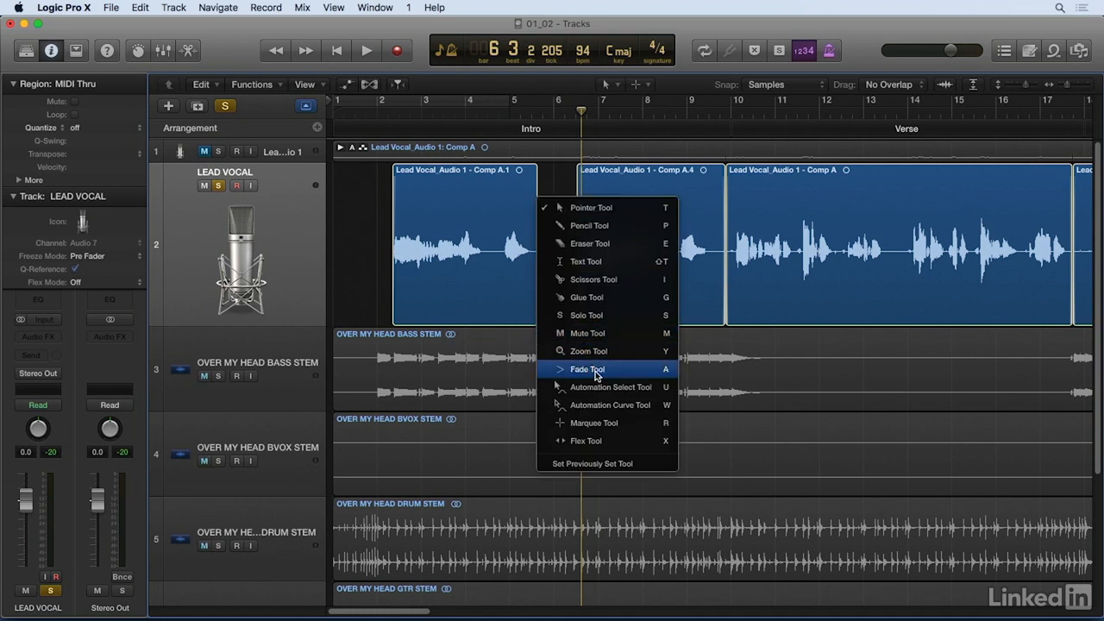
key(Return)
click(535, 197)
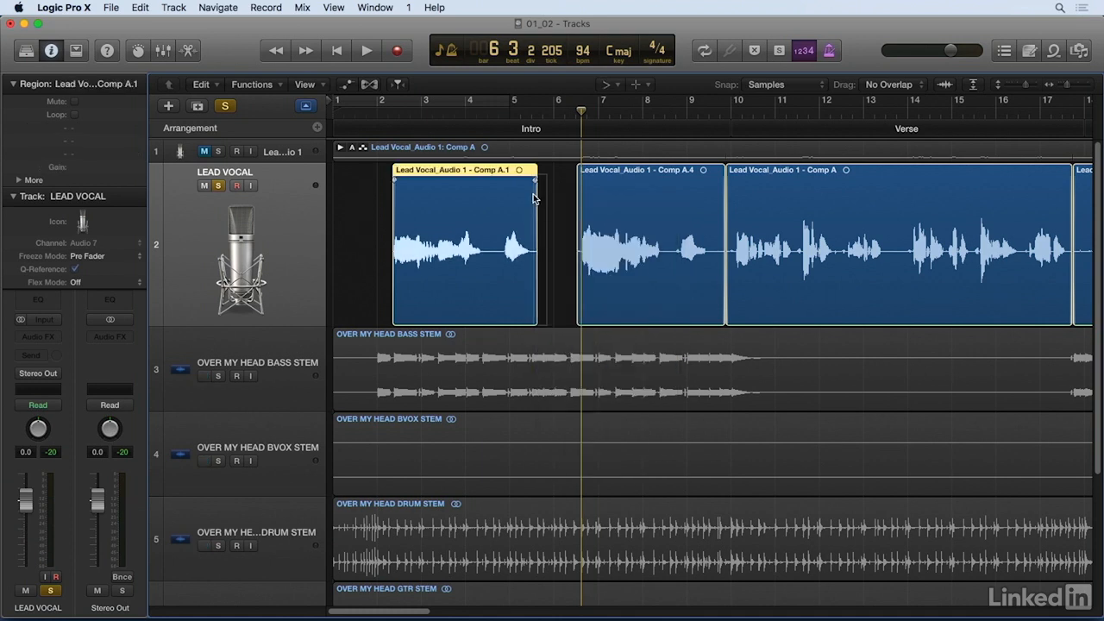
key(super+Right)
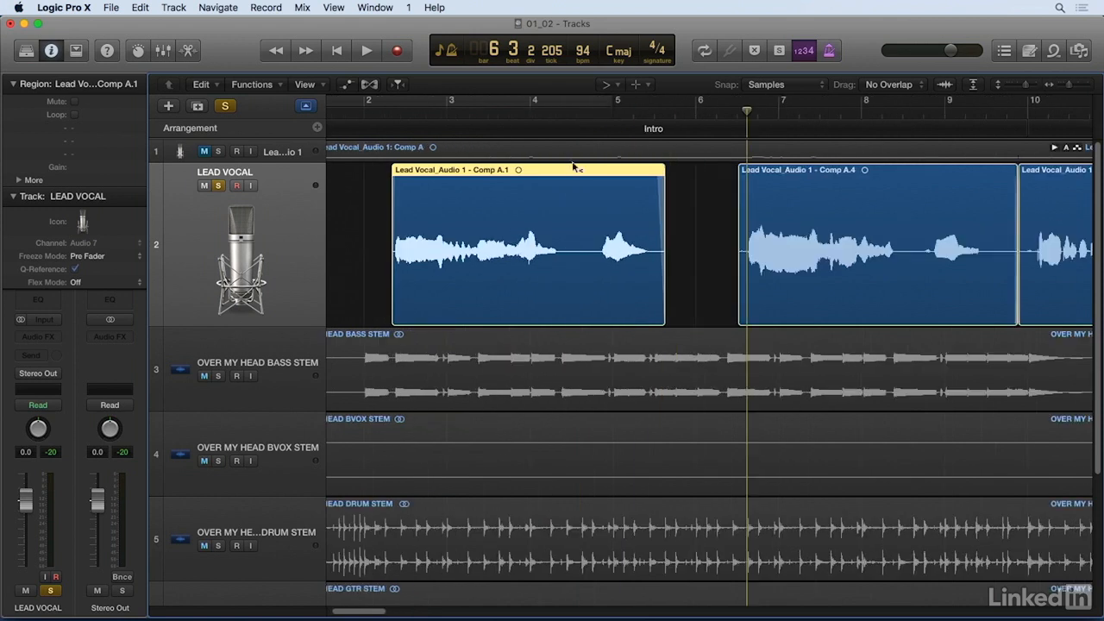
click(739, 222)
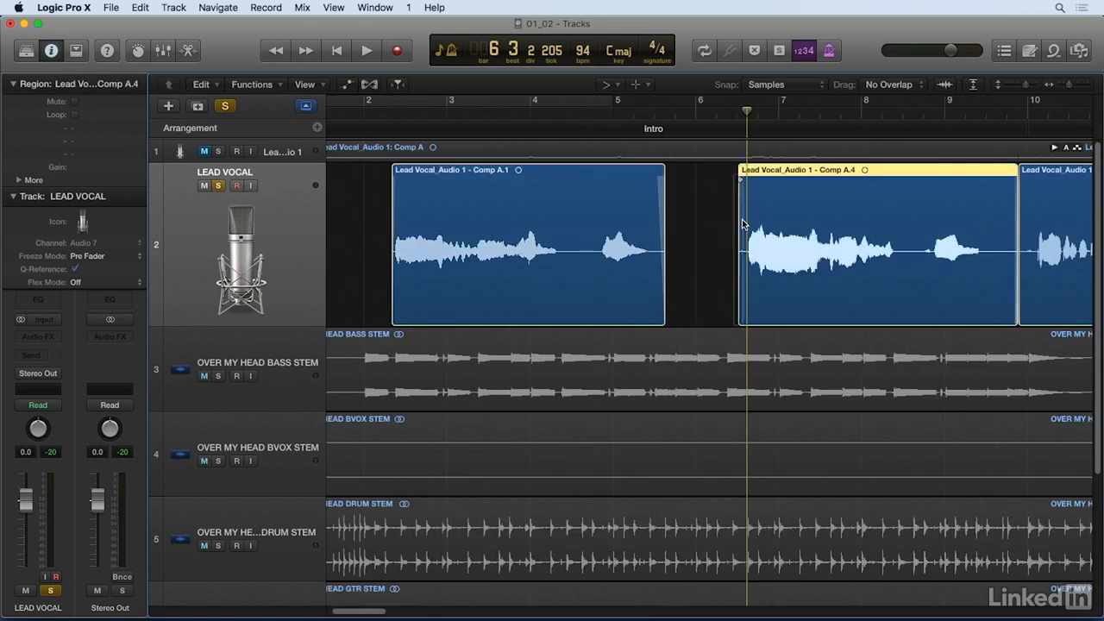
Step: Play the soloed vocal from bar 4 beat 4 across the gap to check both fades
click(634, 108)
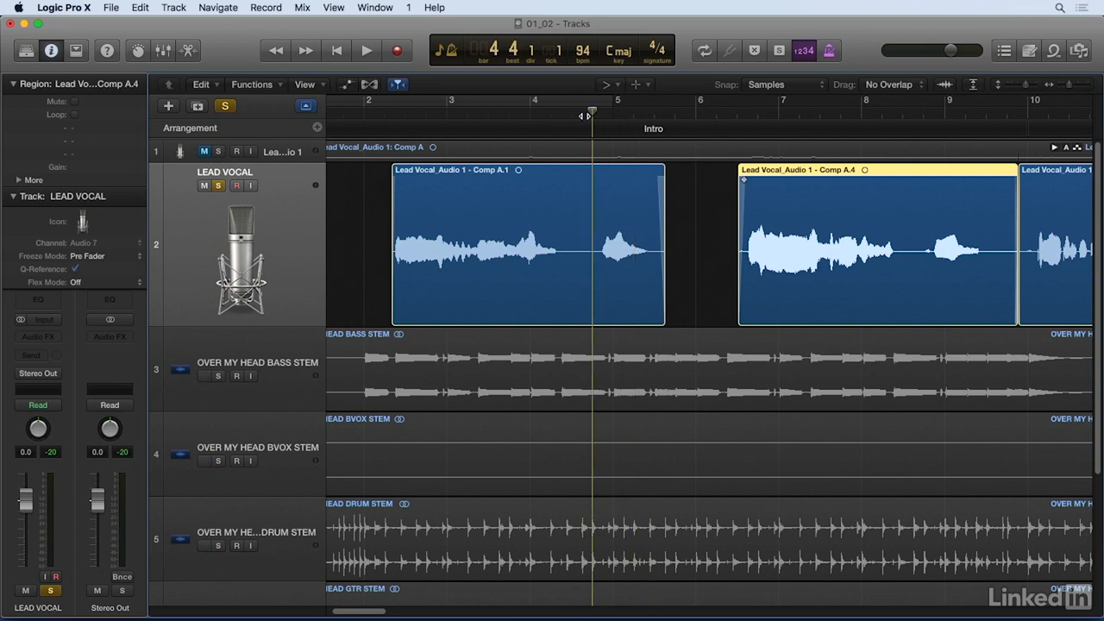
key(space)
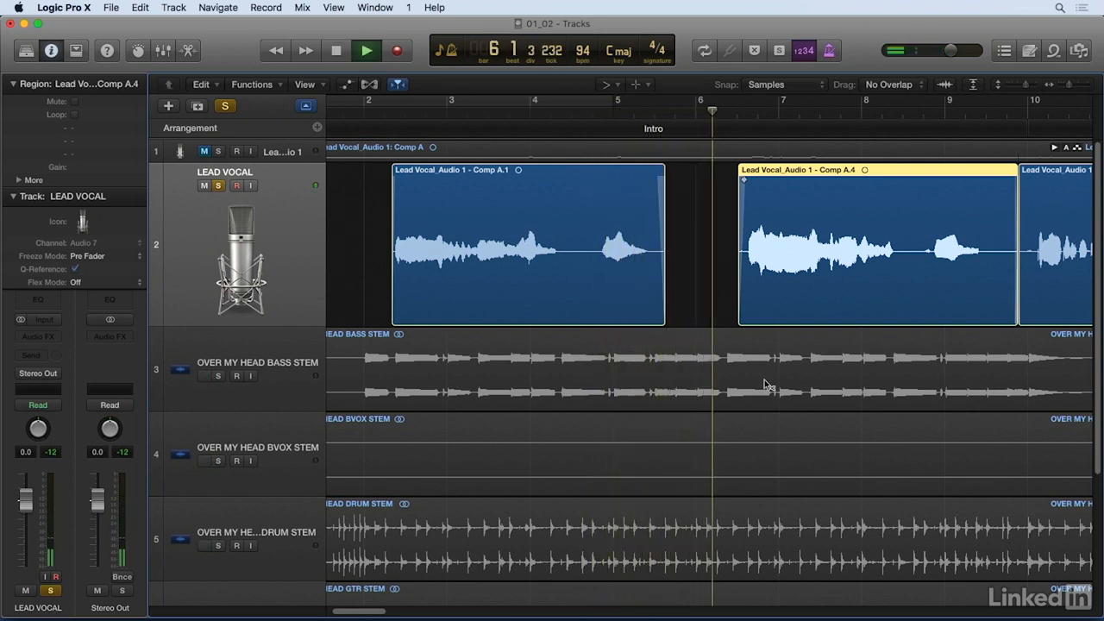
key(space)
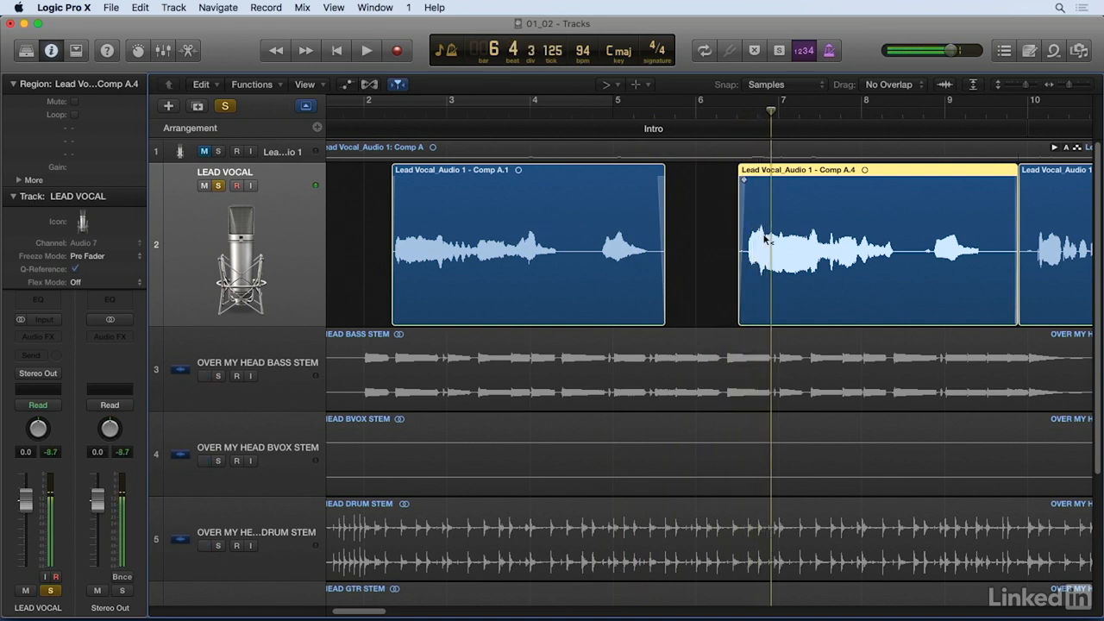
Step: Curve the fade-in of the region after the gap and lengthen it to just before the phrase begins
key(super+Right)
key(super+Right)
key(super+Right)
mouse_move(626, 222)
mouse_down()
mouse_move(620, 215)
mouse_move(631, 220)
mouse_up()
drag(632, 181, 646, 181)
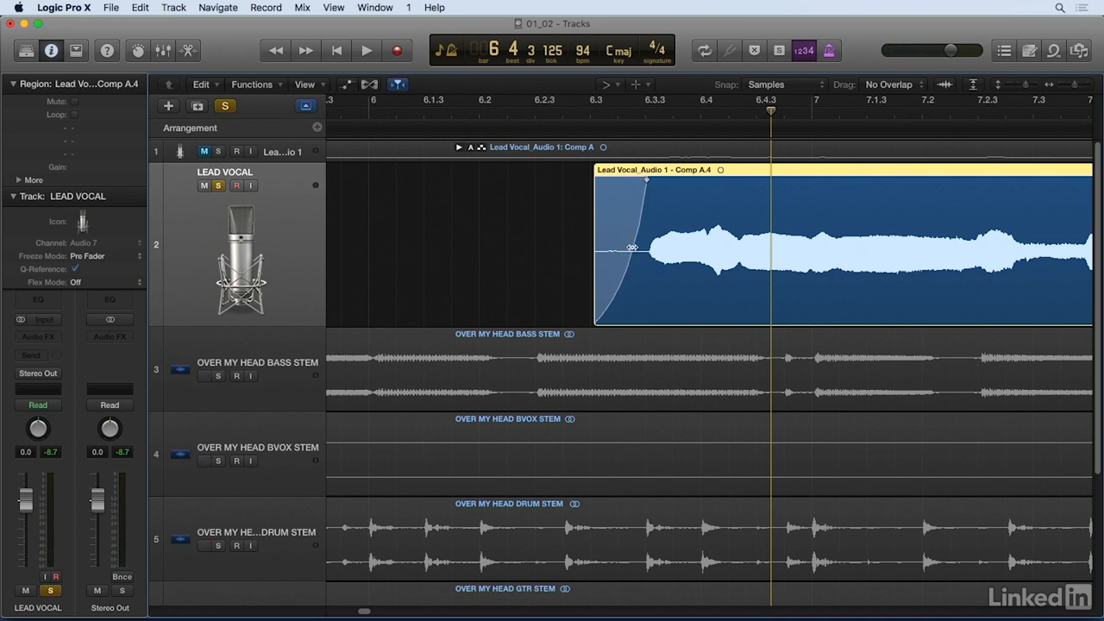
Step: Play the soloed vocal from early bar 6 through the reshaped fade-in and on into bar 8
click(406, 115)
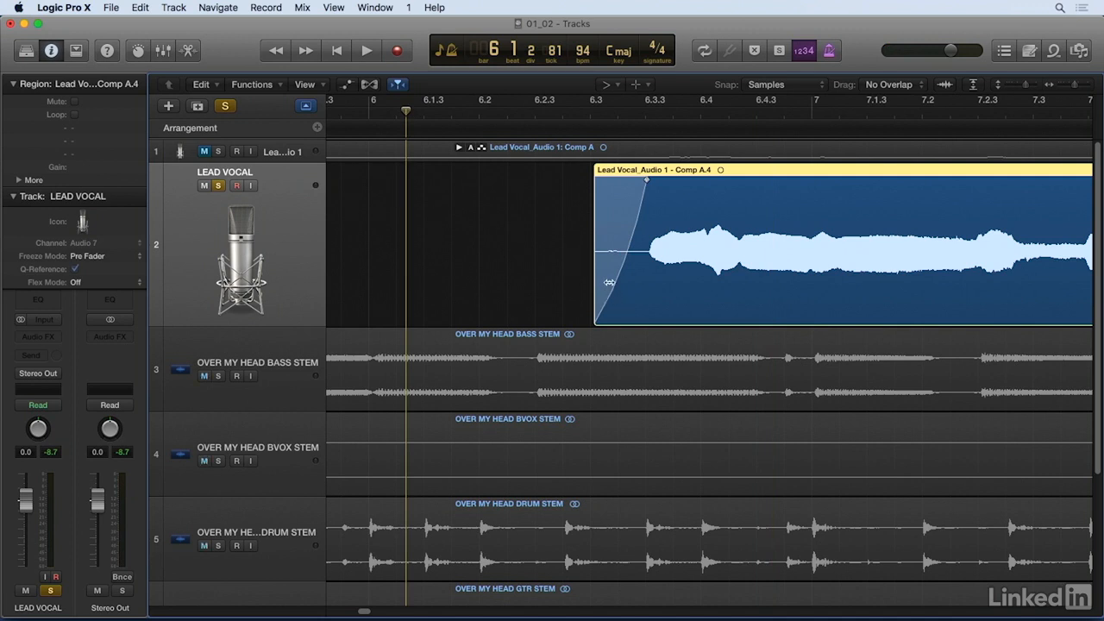
key(space)
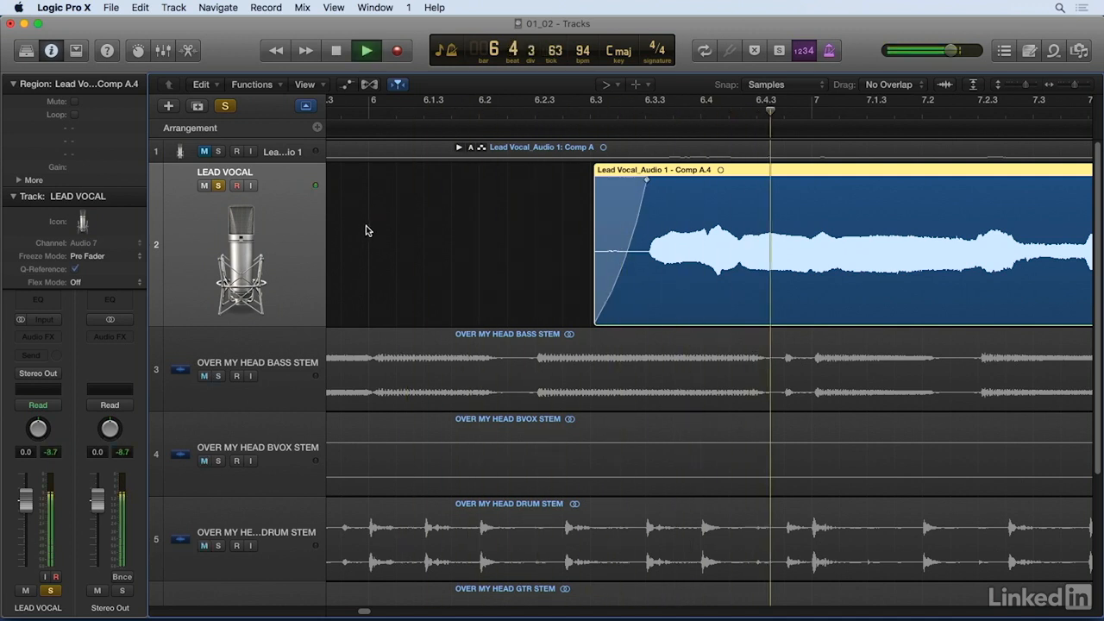
key(super+Left)
key(super+Left)
key(super+Left)
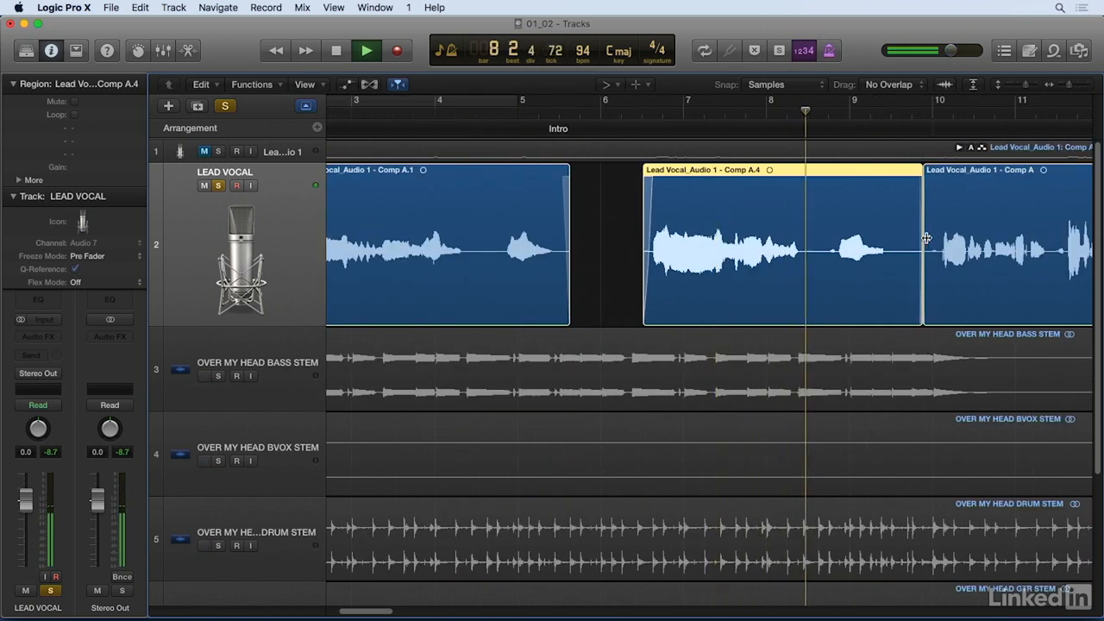
key(space)
Step: Cut out and delete the noise between phrases from just before bar 8 beat 3 to just after beat 4 on LEAD VOCAL
click(832, 117)
key(super+Right)
key(super+Right)
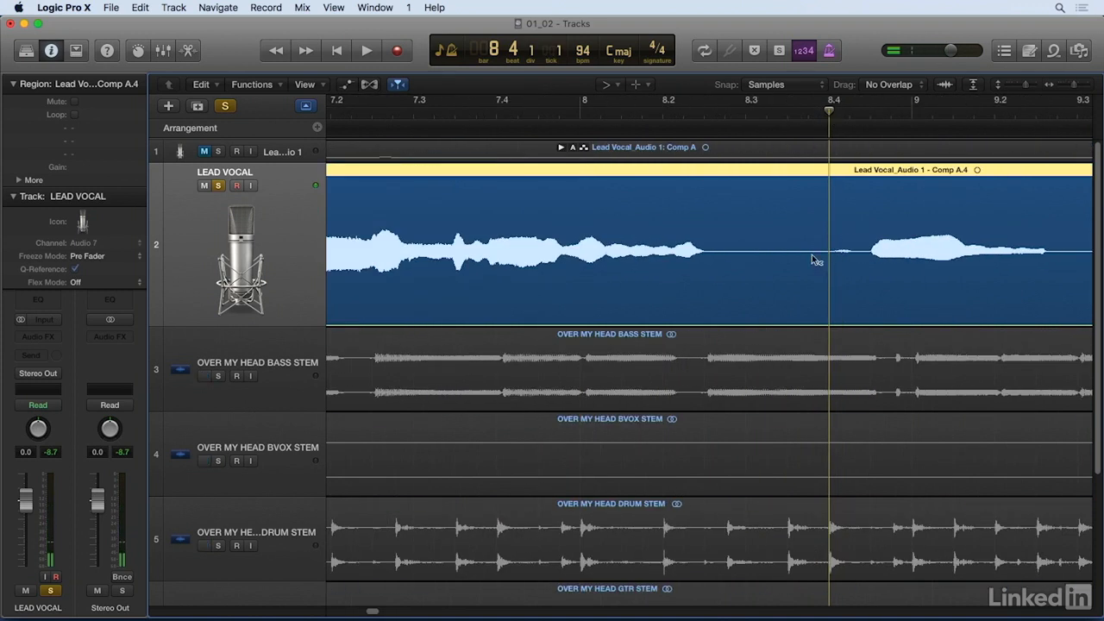
key(t)
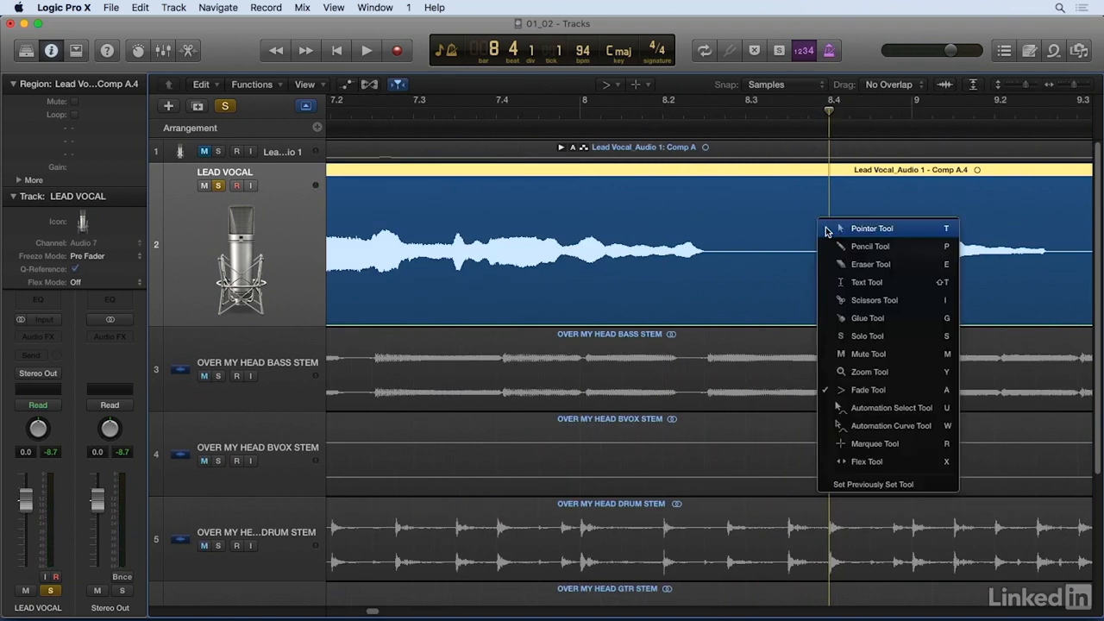
click(859, 231)
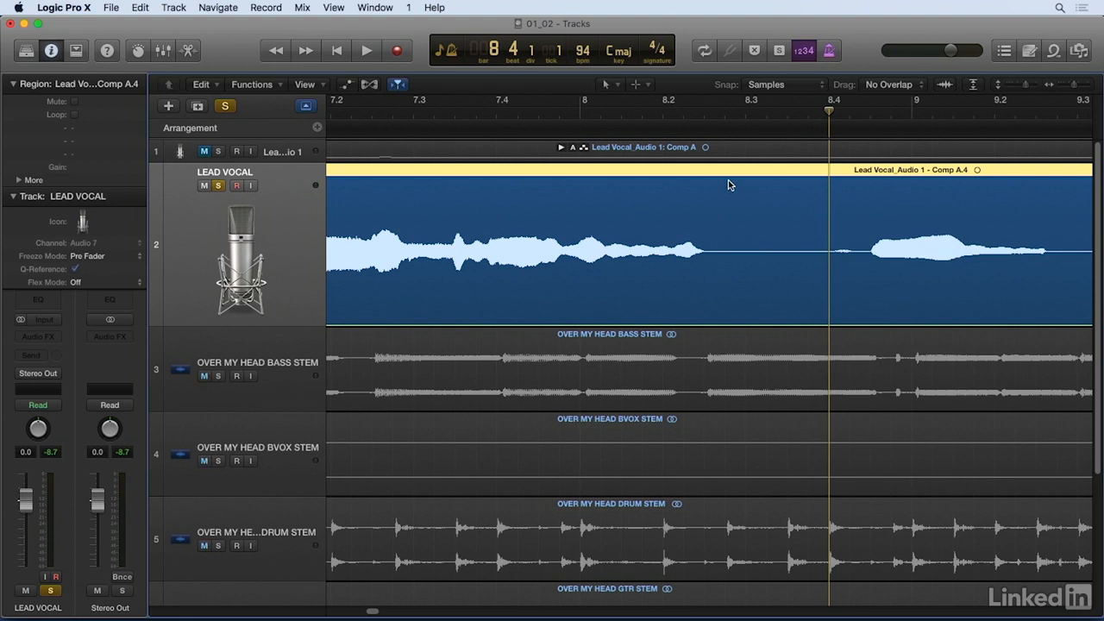
drag(734, 183, 864, 259)
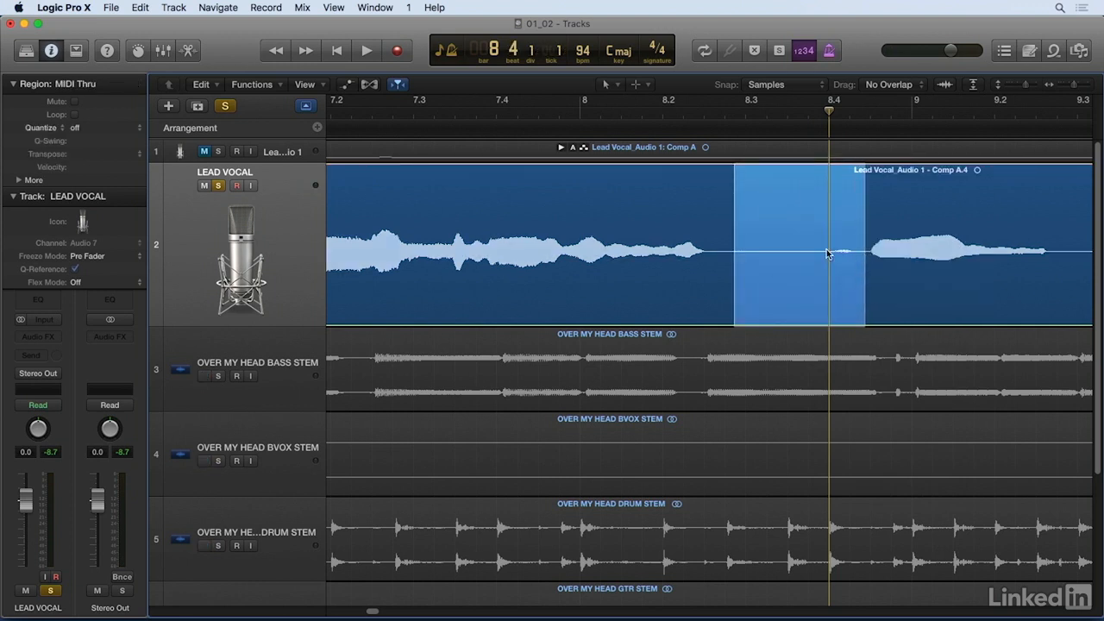
click(810, 226)
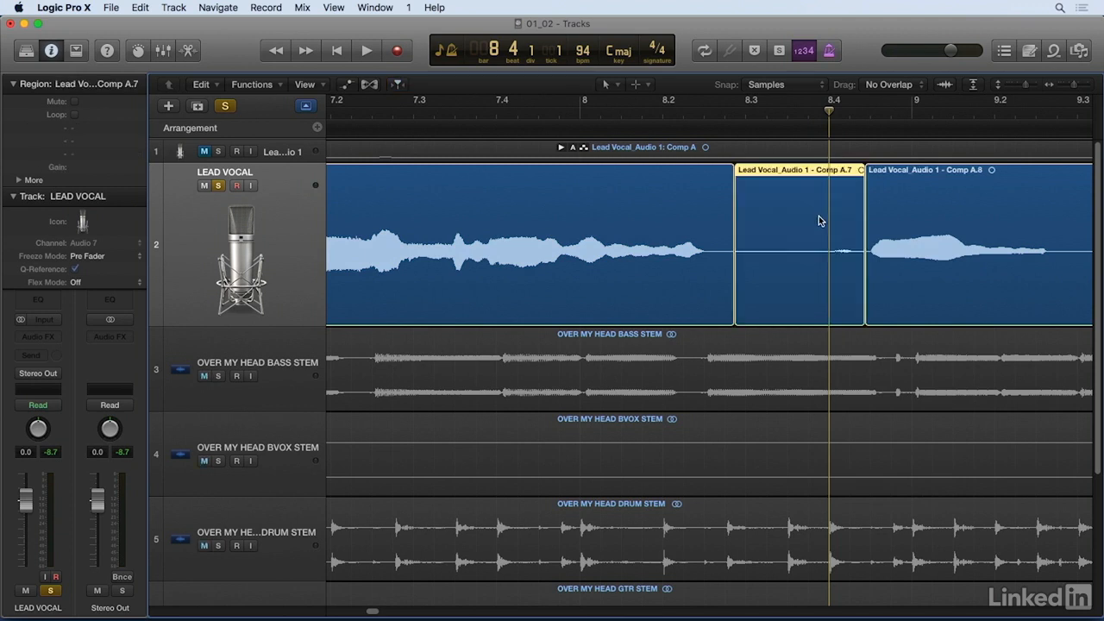
key(Delete)
Step: Use the Fade Tool to add a short fade-out before the bar 8 gap and a short fade-in after it
key(t)
key(a)
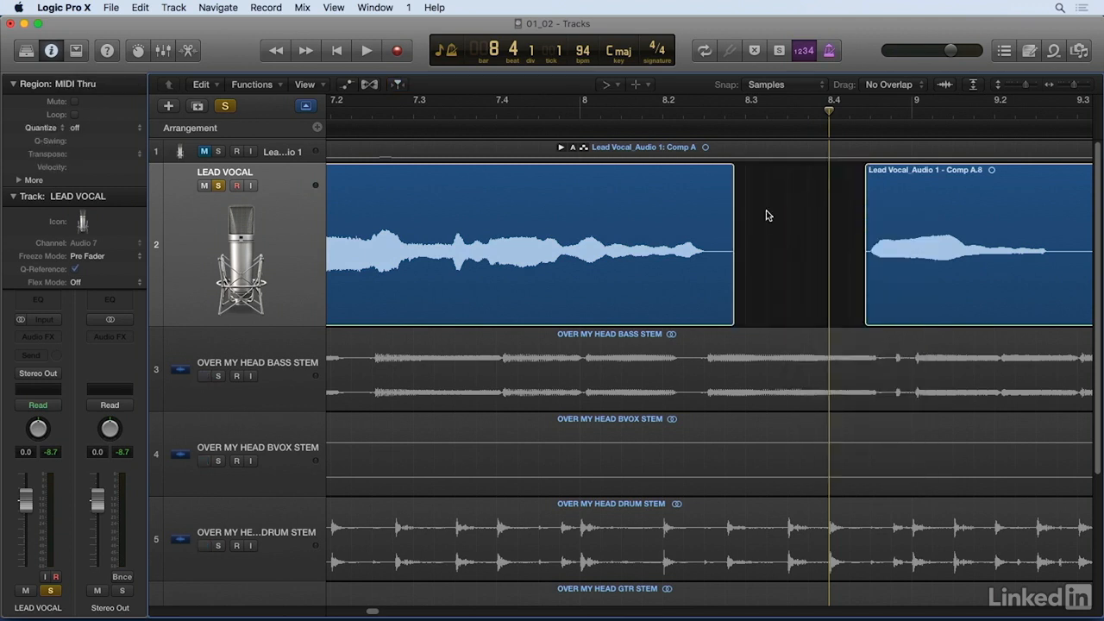
drag(739, 200, 722, 180)
drag(858, 190, 871, 181)
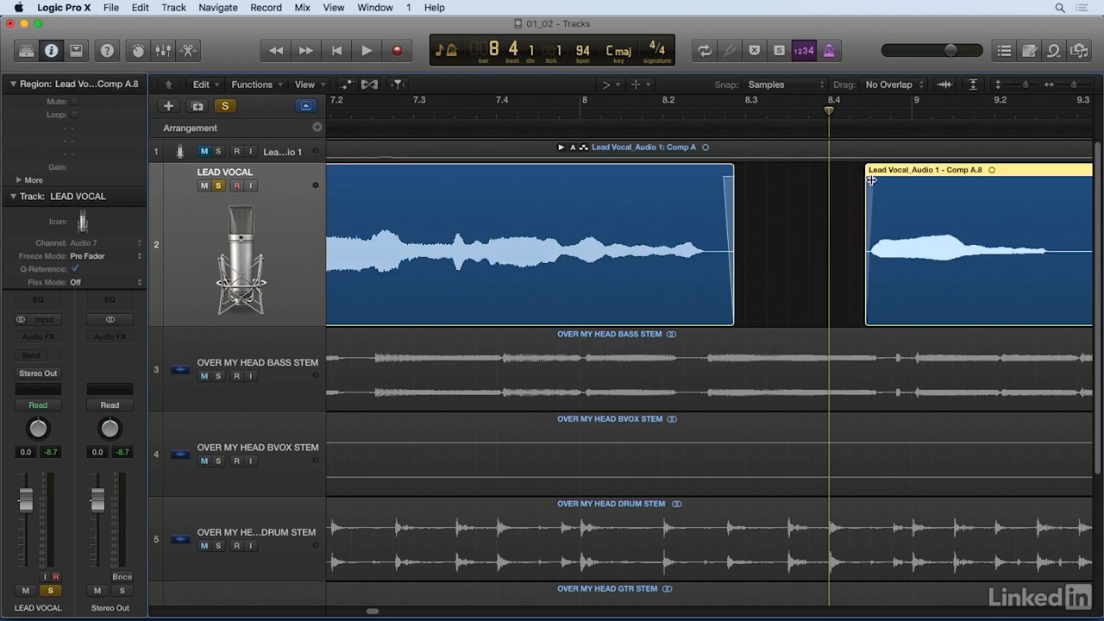
Step: Play the soloed vocal from bar 7 beat 3 across the bar 8 gap to the start of bar 10
key(z)
click(756, 115)
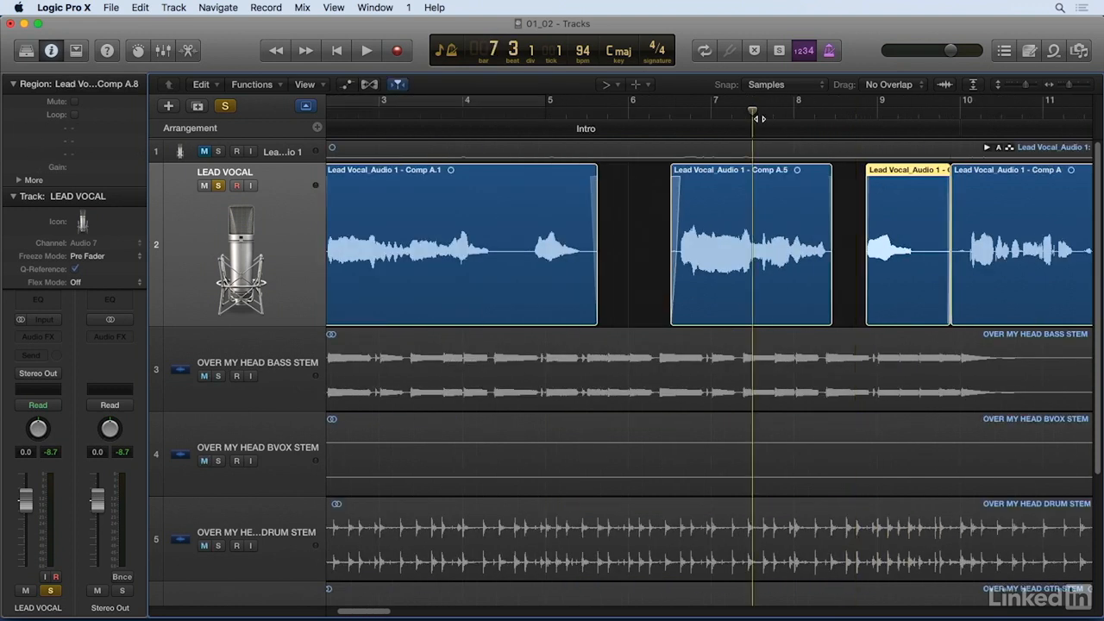
key(space)
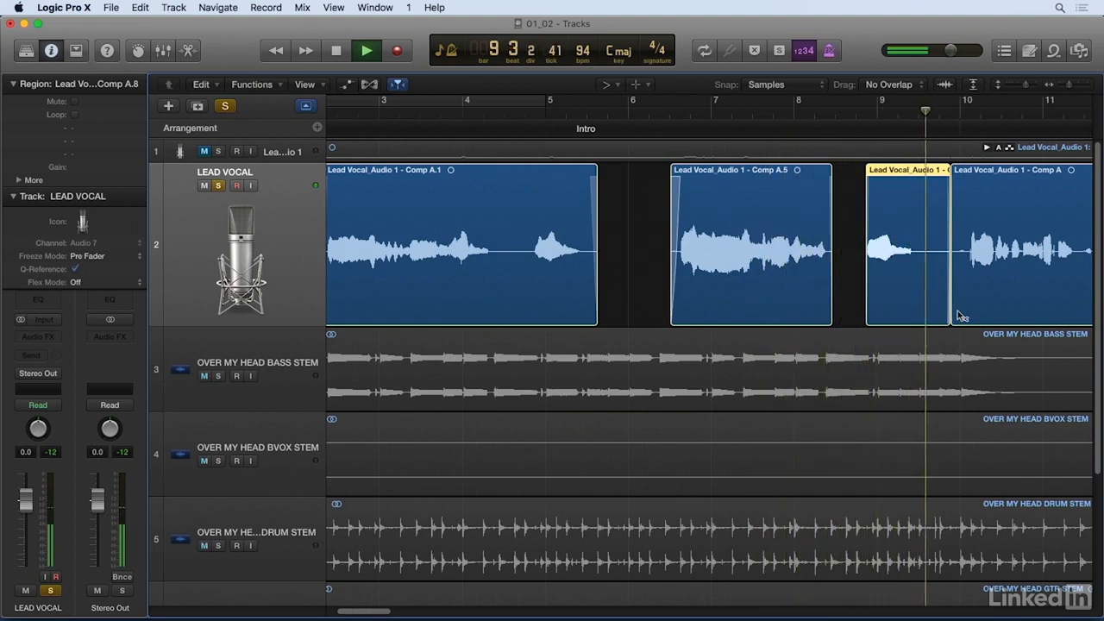
key(space)
Step: Cut out and delete the vocal noise from about bar 9 beat 3 to just before the phrase in bar 10
key(super+Right)
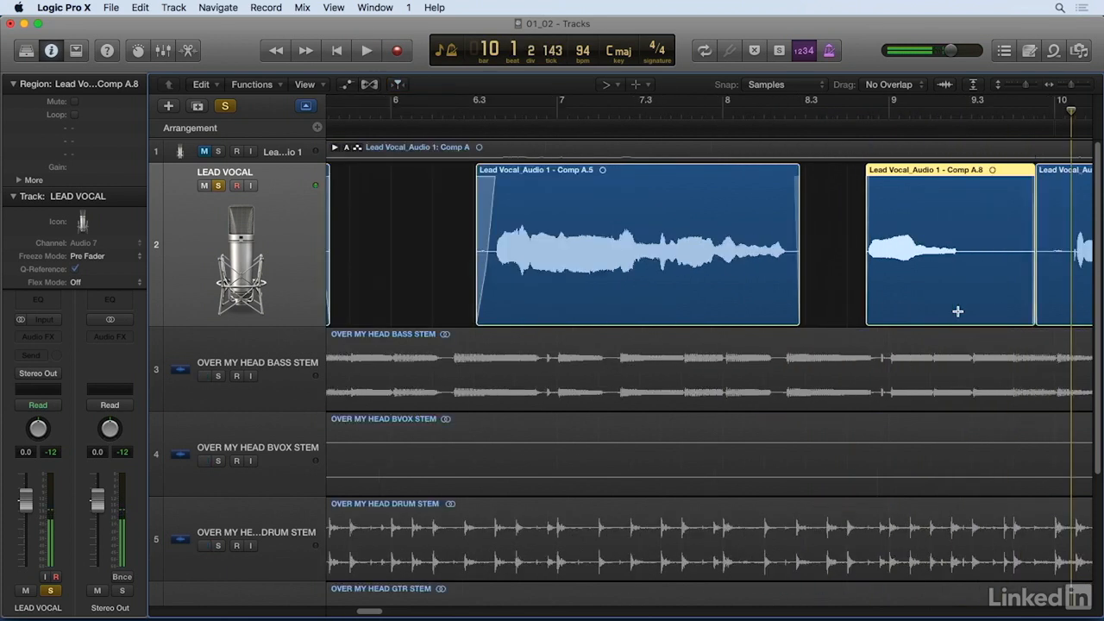
scroll(993, 299, right, 10)
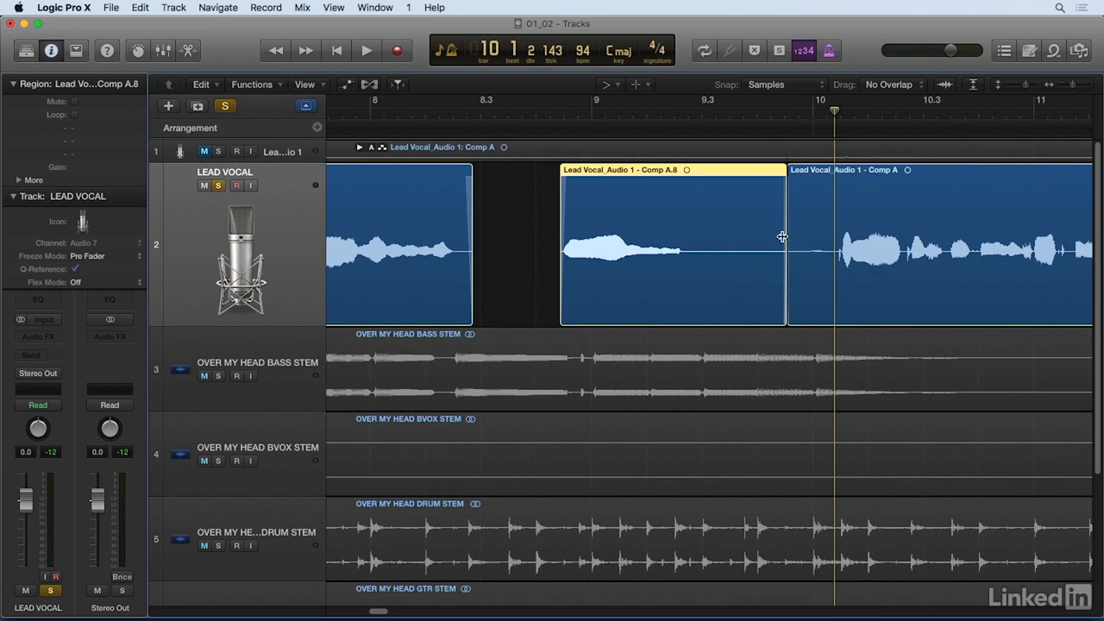
key(t)
click(813, 232)
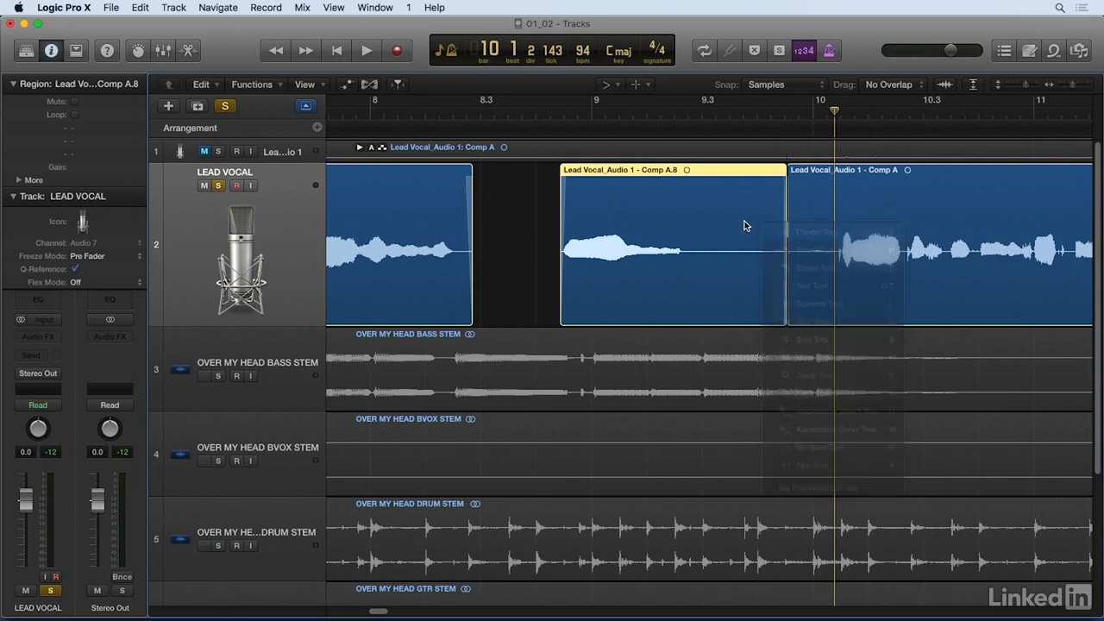
drag(701, 195, 834, 269)
key(Delete)
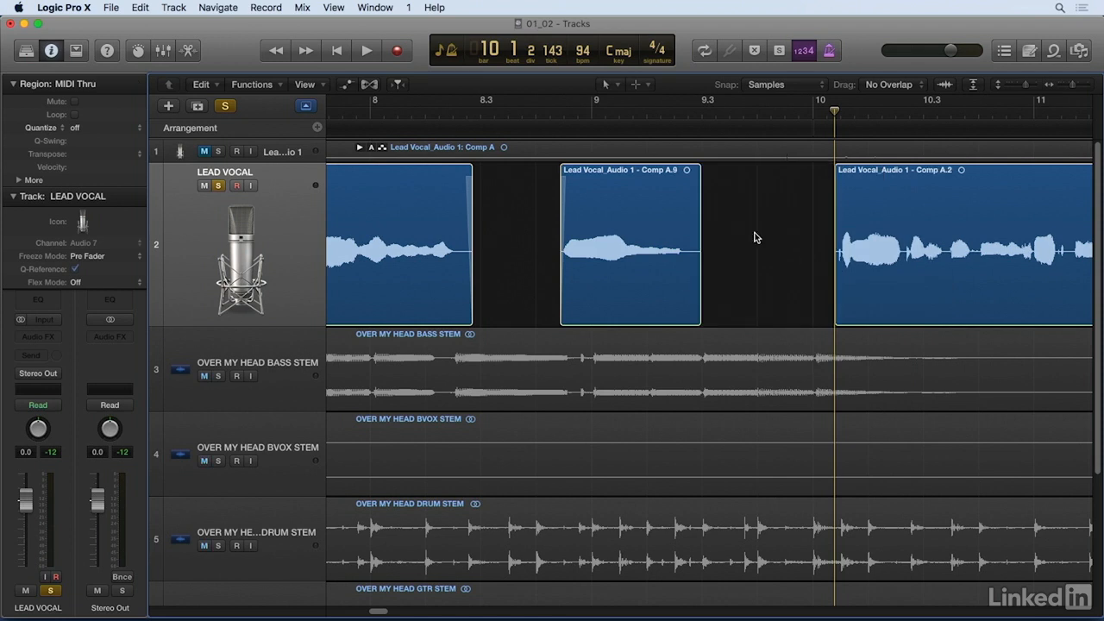
Step: Use the Fade Tool to add a short fade-out to the region ending around bar 9 beat 3
key(t)
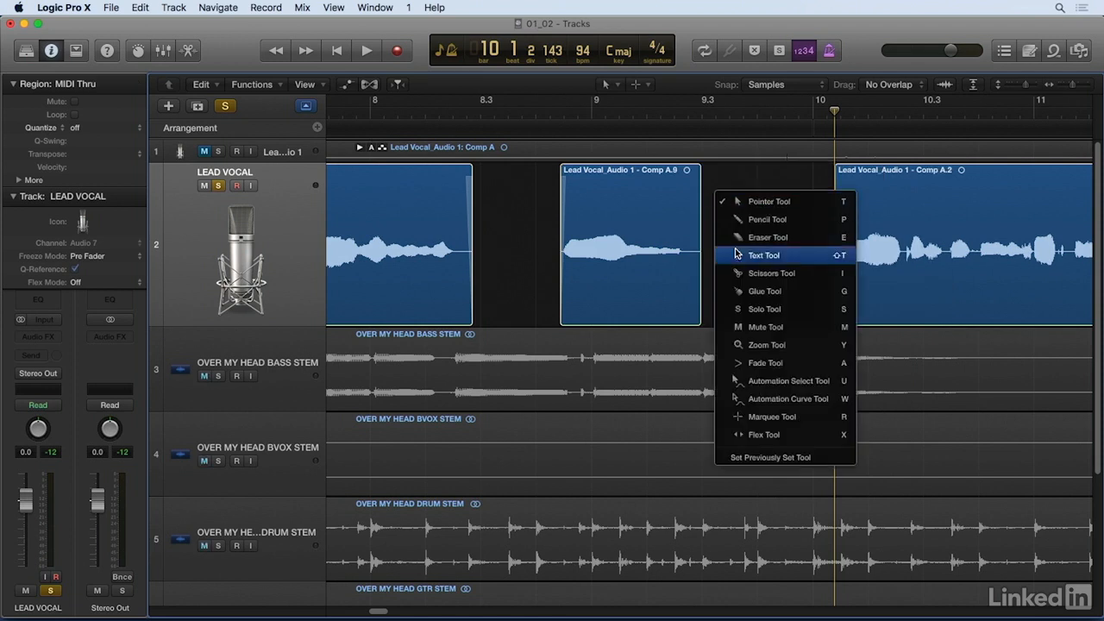
click(774, 363)
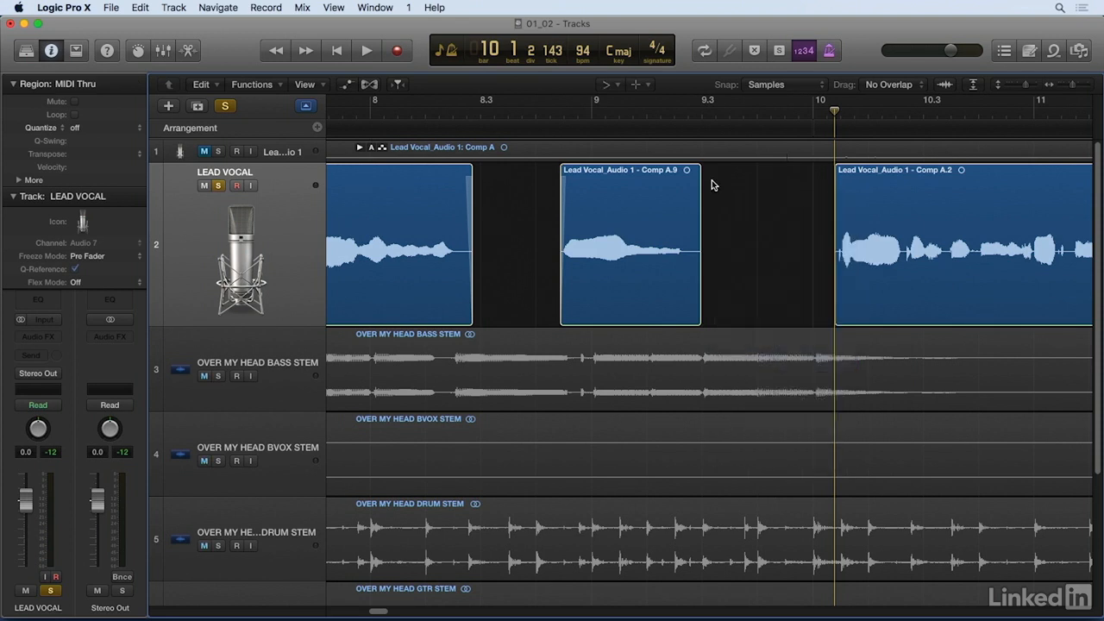
click(697, 176)
drag(697, 181, 694, 182)
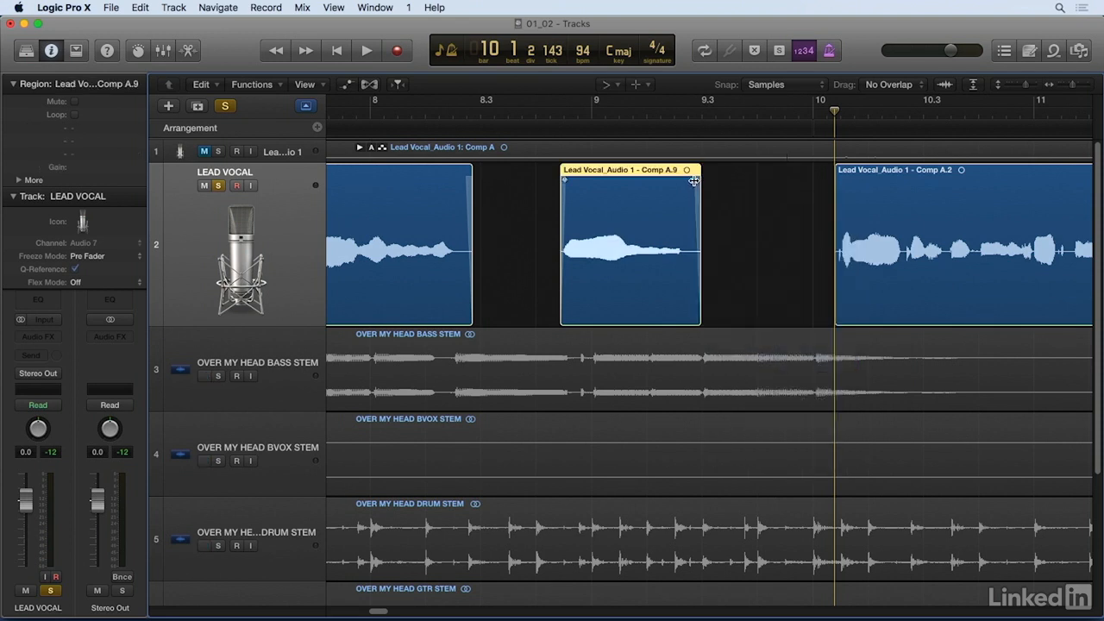
Step: Add a short fade-in to the region starting at bar 10, ending it before the first phrase
key(super+Right)
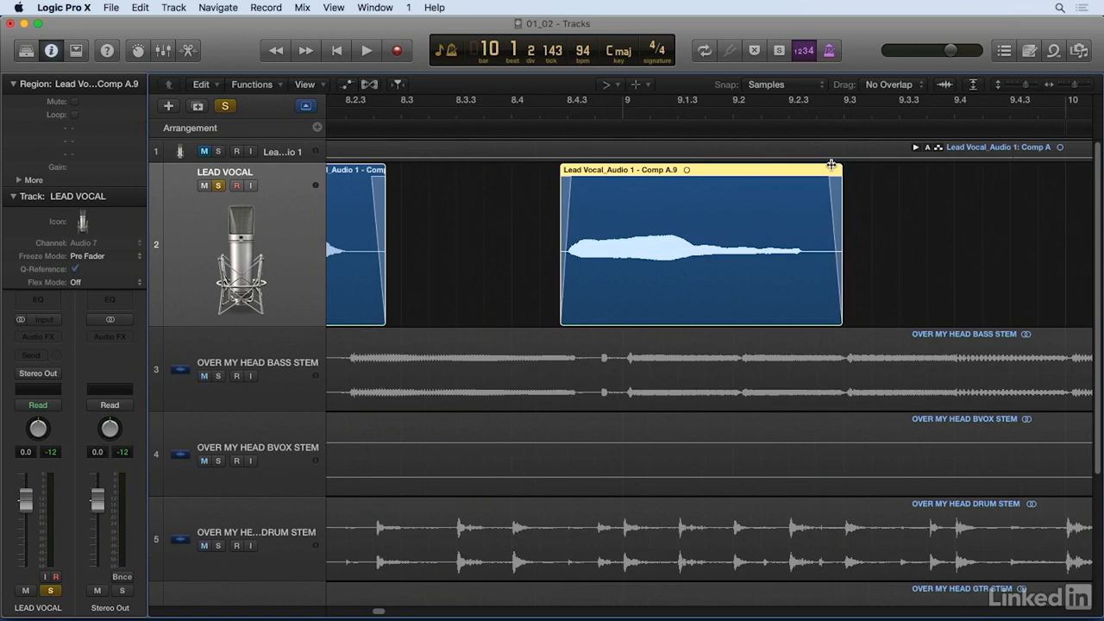
scroll(866, 275, right, 5)
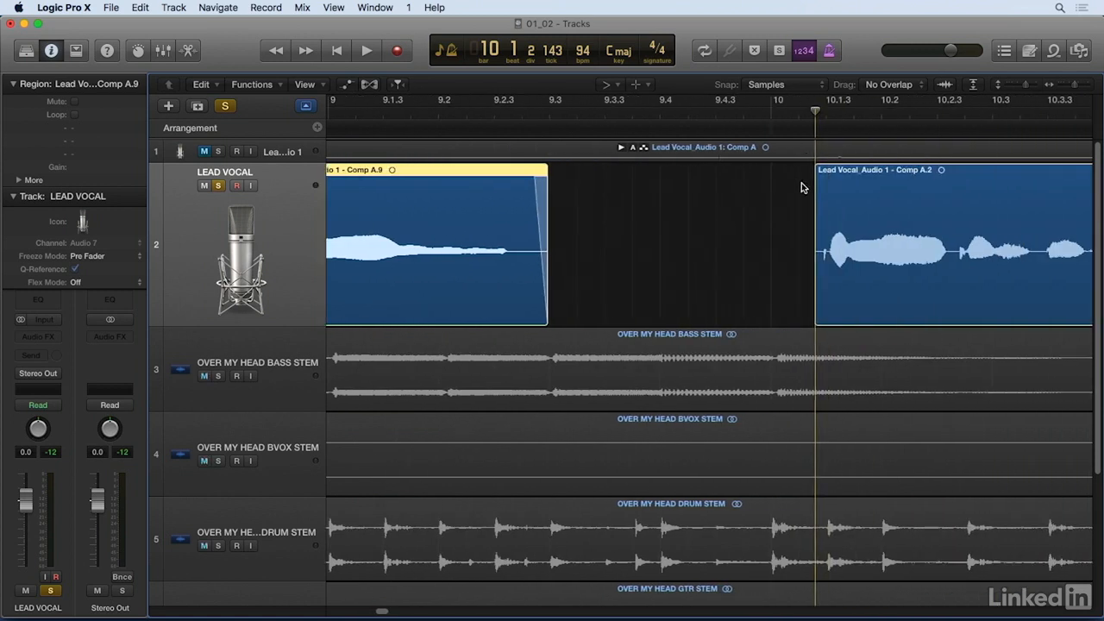
click(809, 189)
click(818, 188)
key(super+Right)
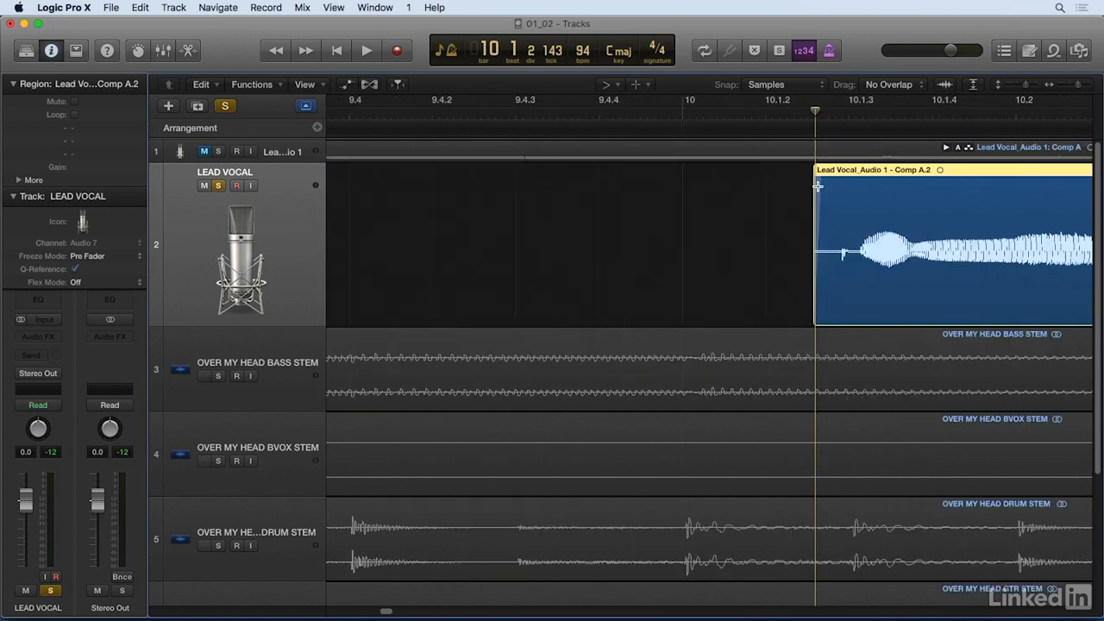
drag(819, 183, 832, 180)
key(super+Left)
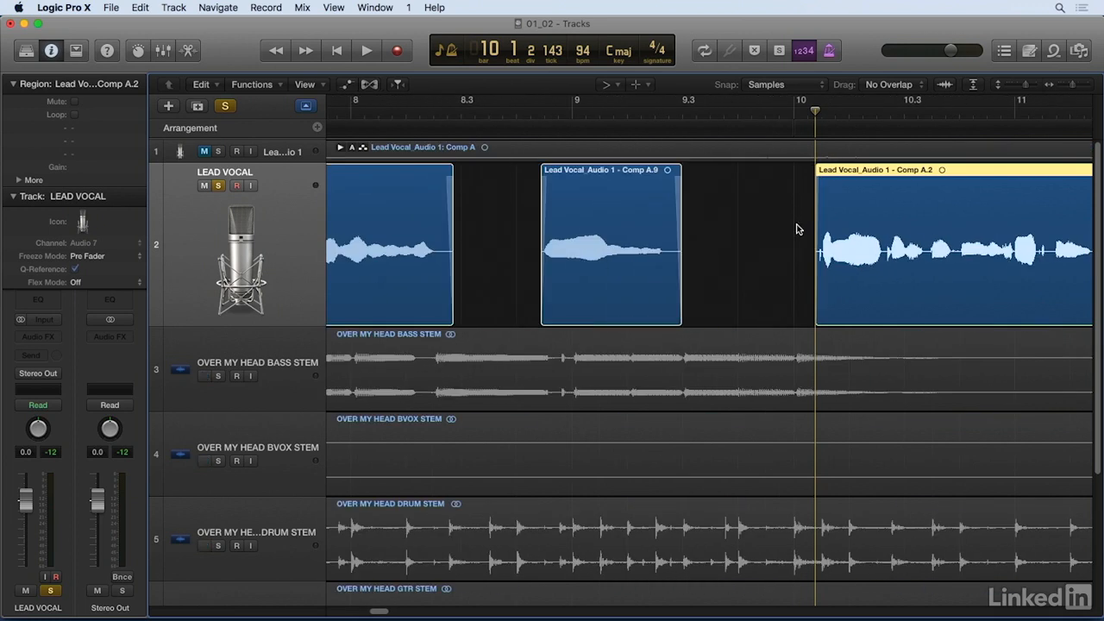
Step: Play the soloed vocal through the fade-in at the start of bar 10
double_click(792, 126)
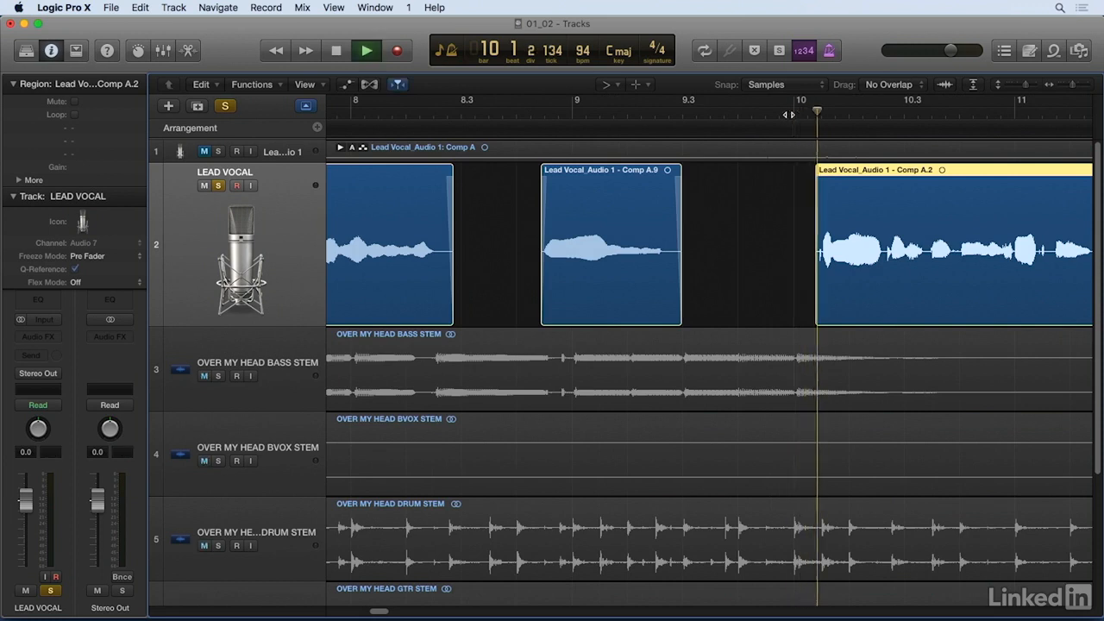
key(super+Left)
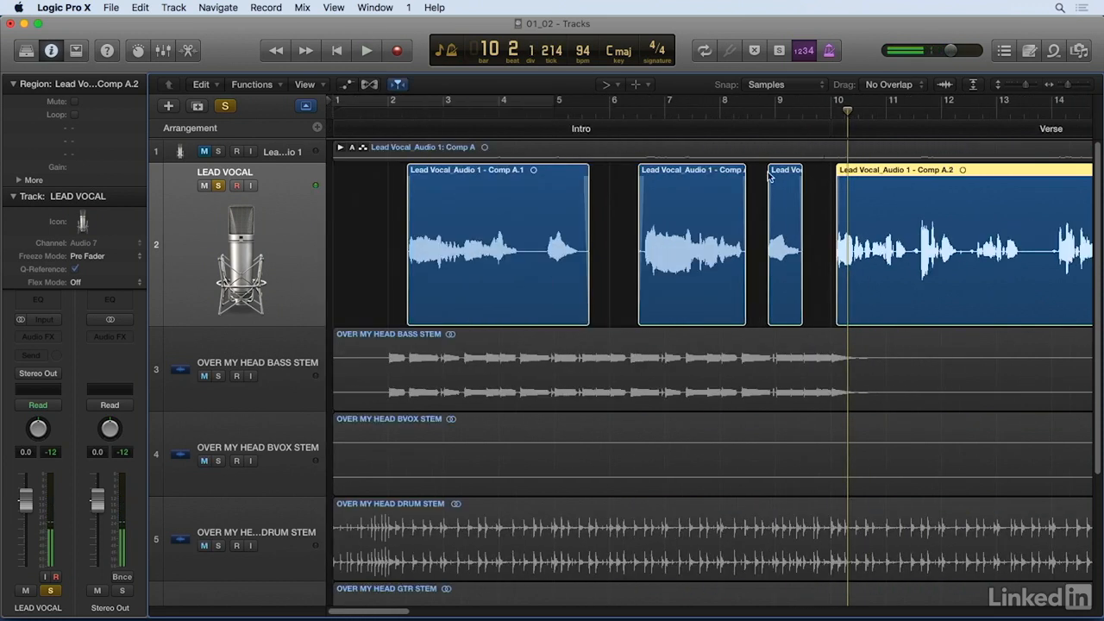
key(super+Left)
key(super+Left)
scroll(780, 178, right, 3)
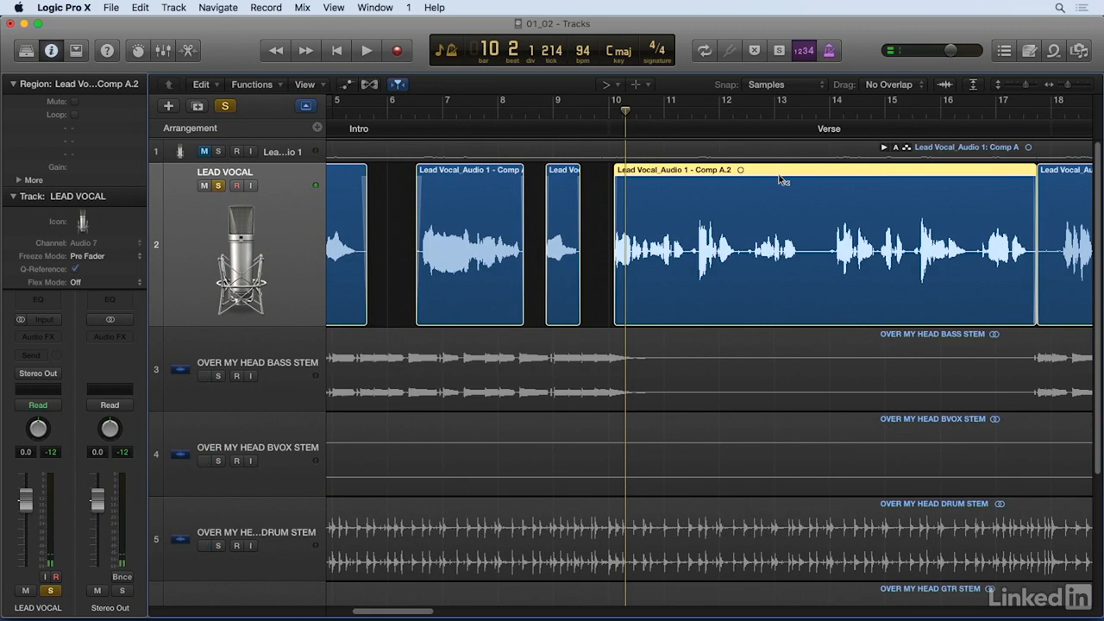
Step: Play the soloed vocal from bar 11 into bar 12 to listen for noise between the verse phrases
click(672, 112)
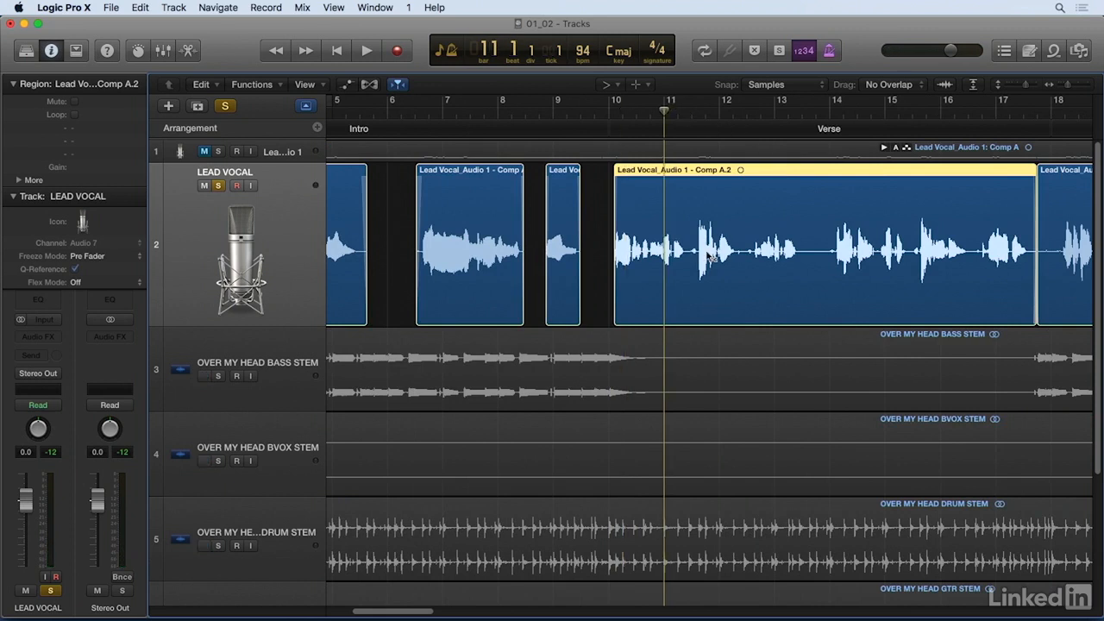
key(space)
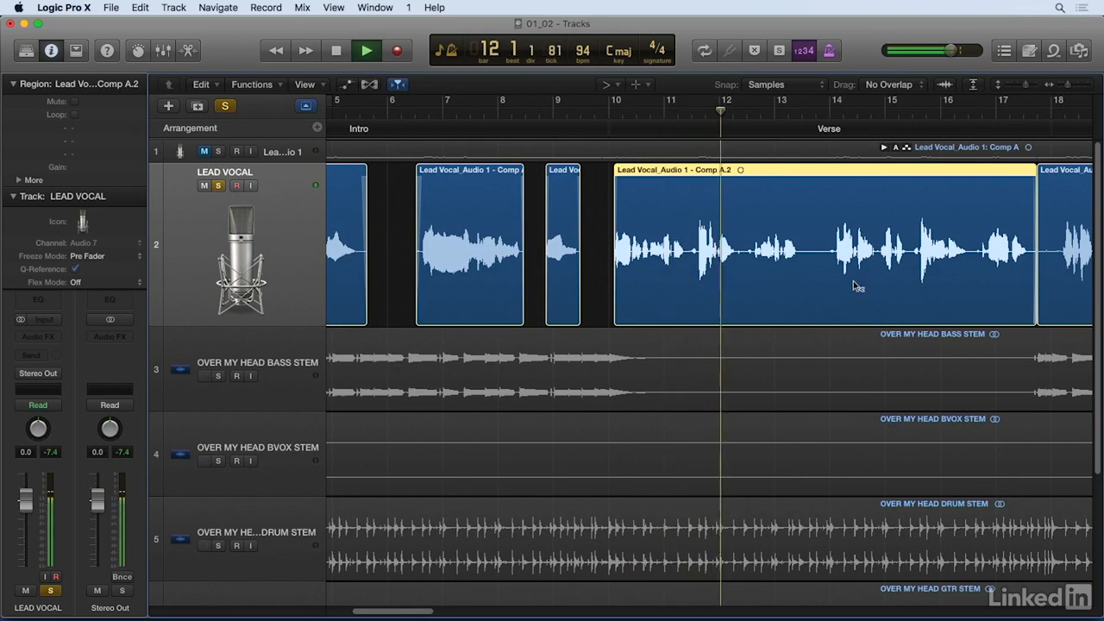
key(space)
Step: Select and delete the short noise between the verse phrases around bar 11 beat 3
key(super+Right)
key(super+Right)
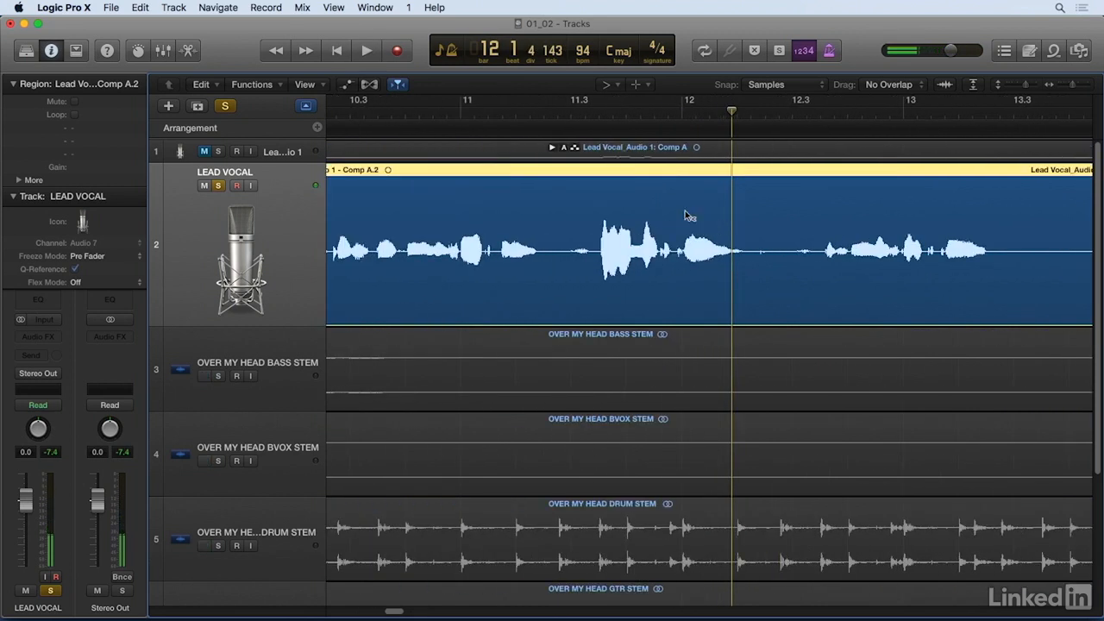
drag(558, 188, 596, 244)
key(Delete)
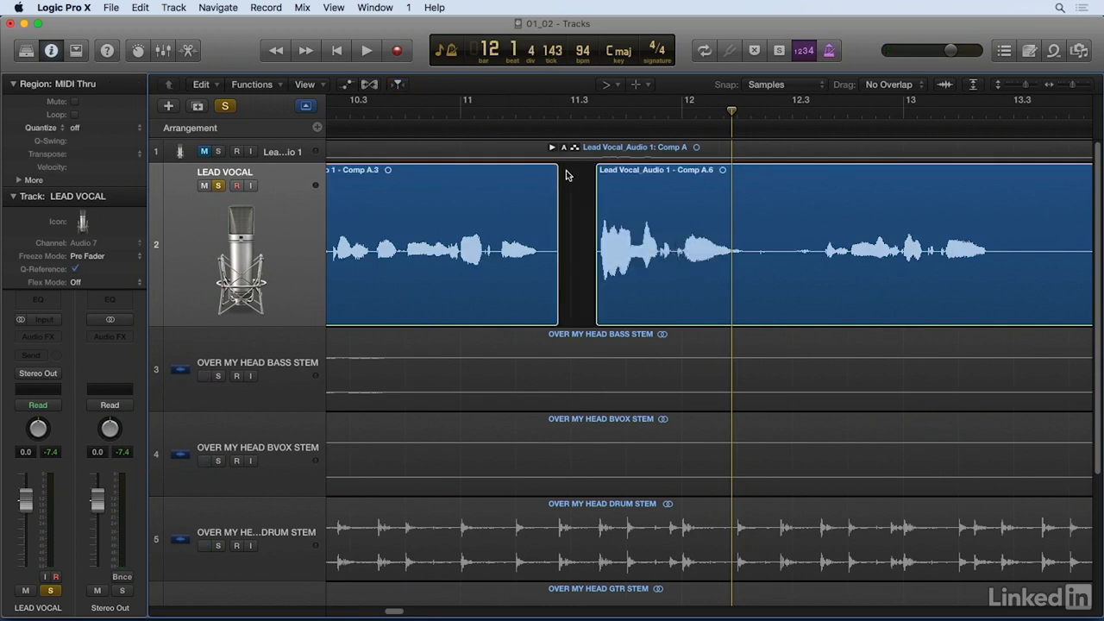
Step: Add a short fade-out before the bar 11 gap and a short fade-in to the region after it
click(553, 178)
click(602, 178)
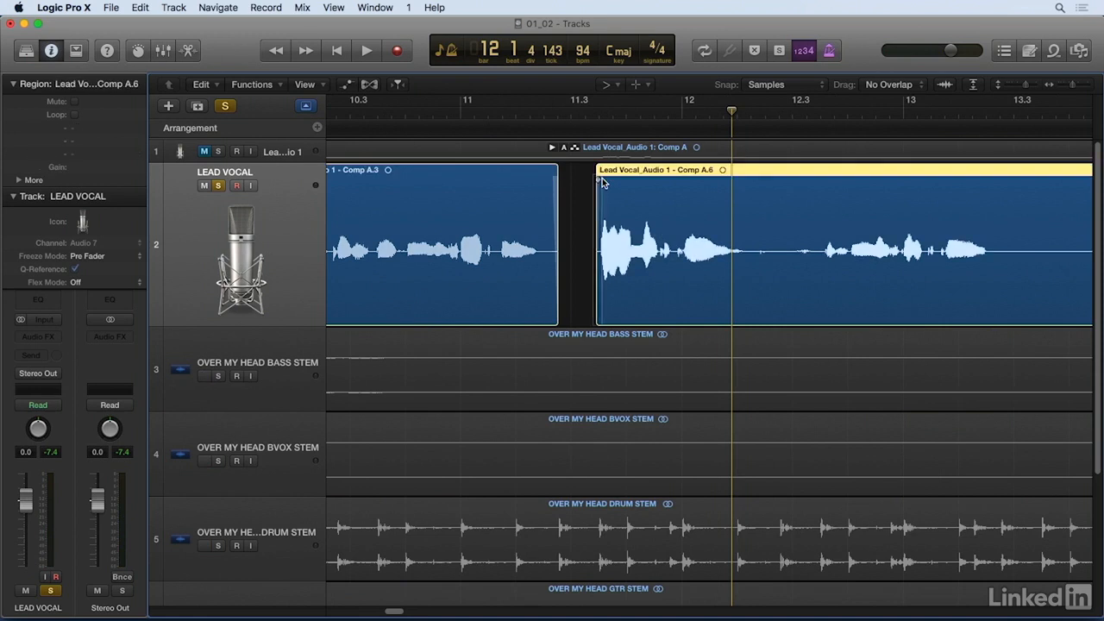
key(super+Left)
key(super+Left)
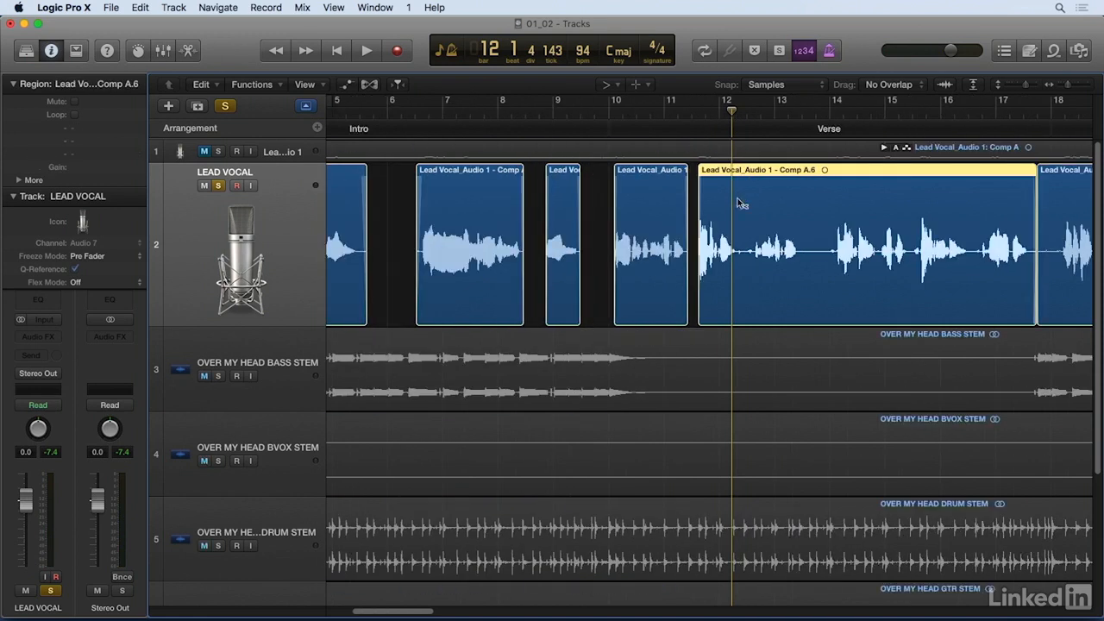
Step: Play the soloed vocal from bar 13 beat 4 through the rest of the Verse into bar 17
click(817, 113)
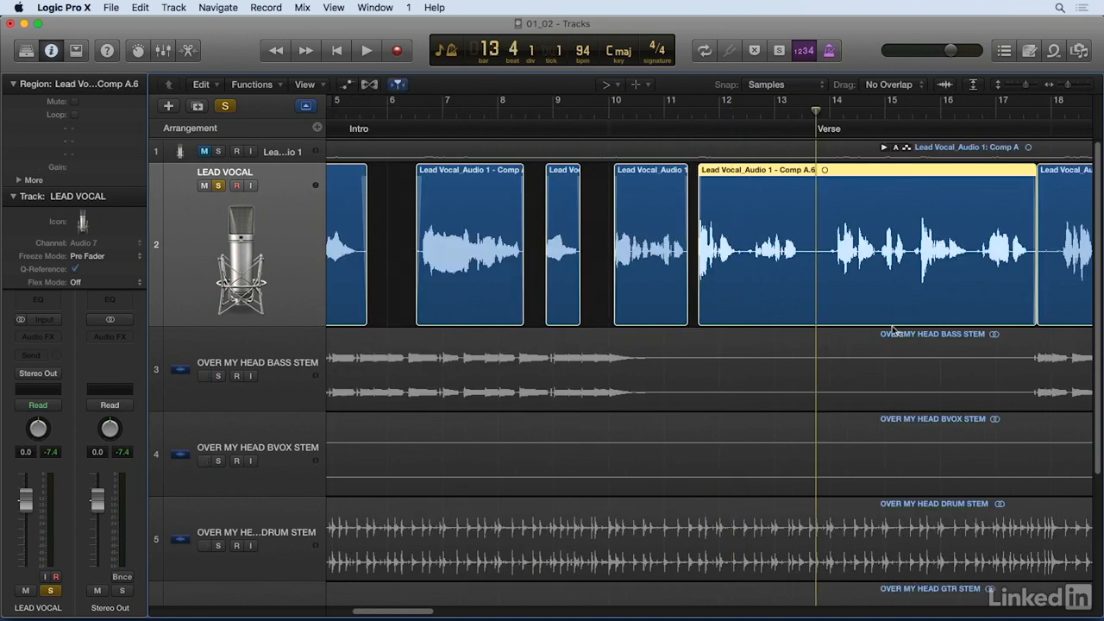
key(space)
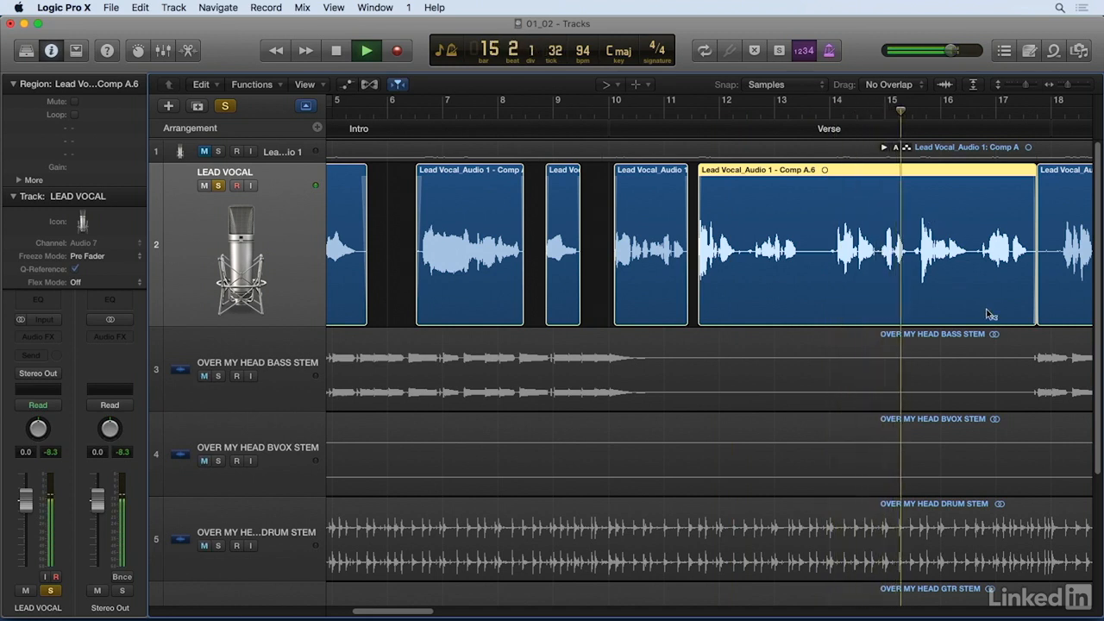
key(super+Left)
key(super+Left)
key(super+Left)
key(super+Left)
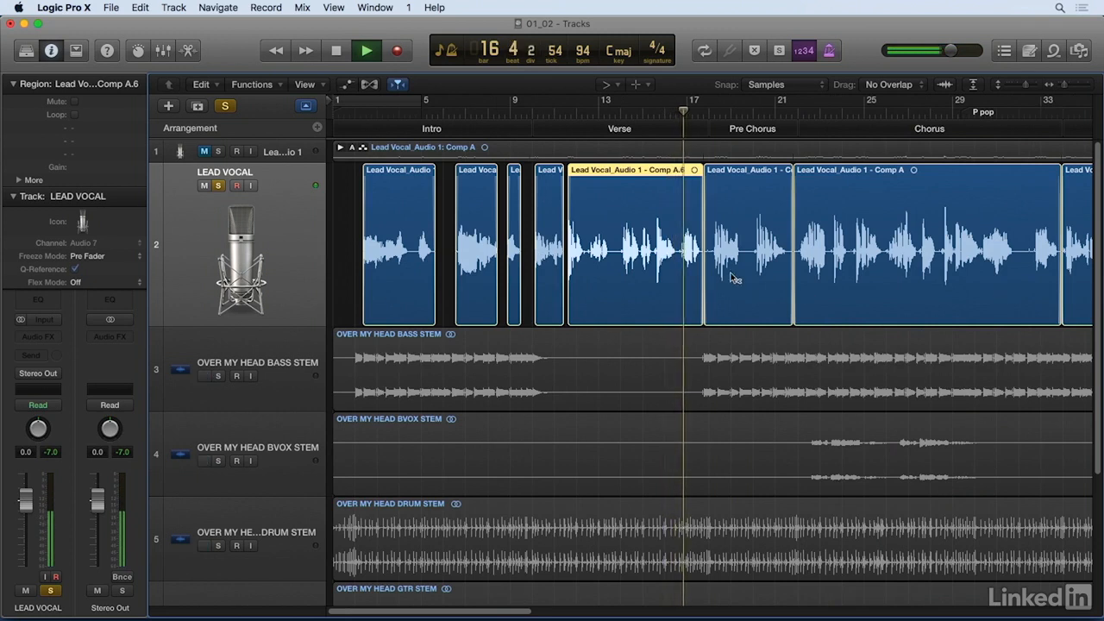
key(space)
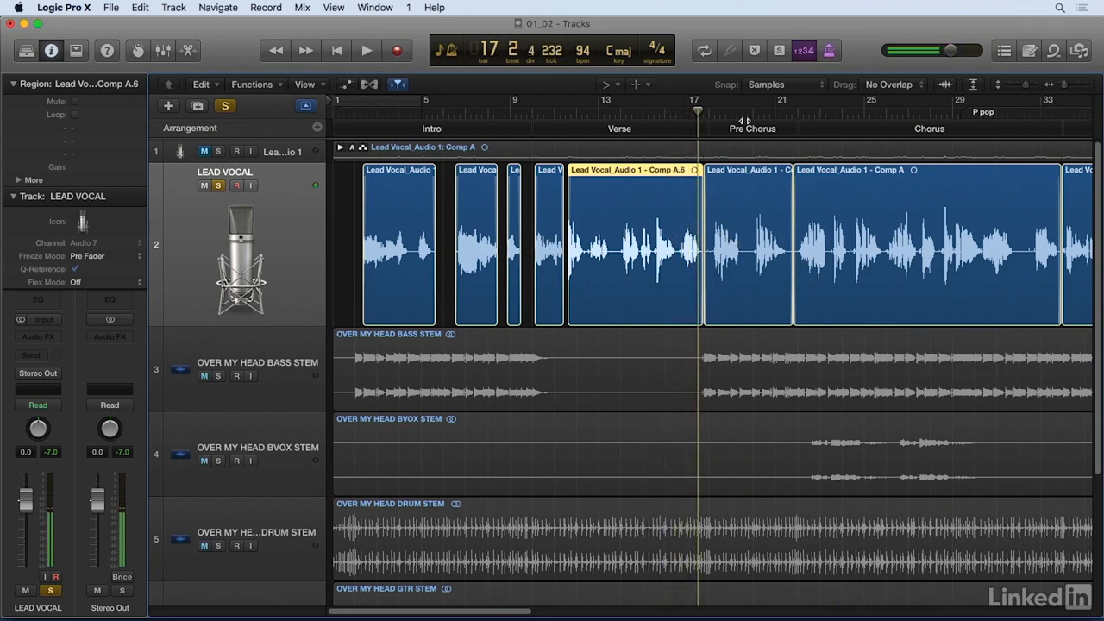
Step: Play the soloed Pre Chorus vocal from late bar 19 to bar 20 beat 3
click(750, 113)
key(space)
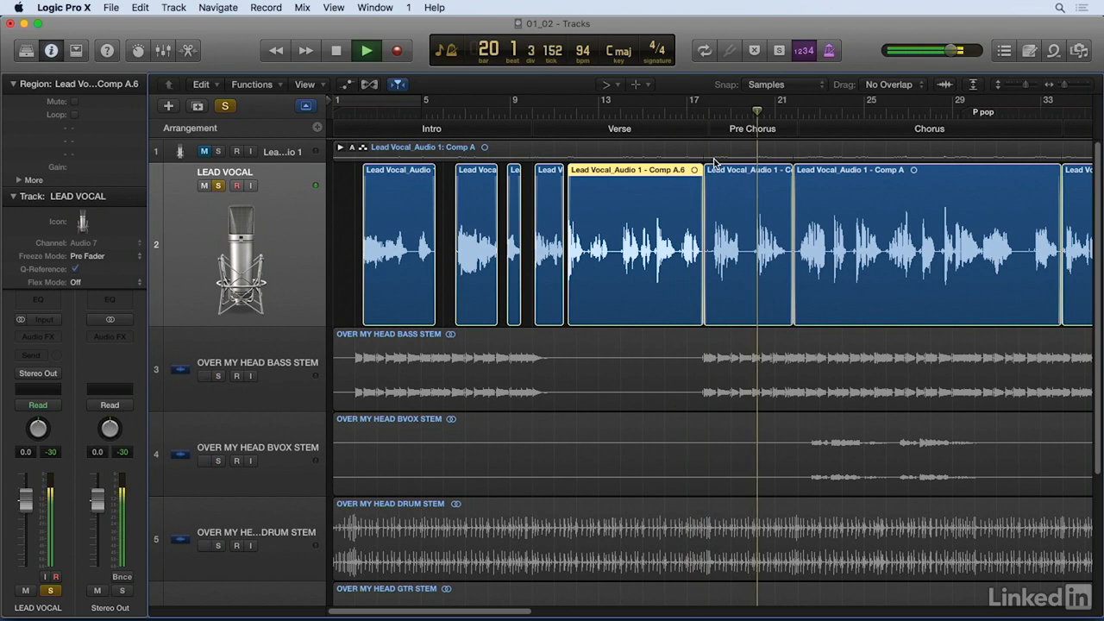
key(space)
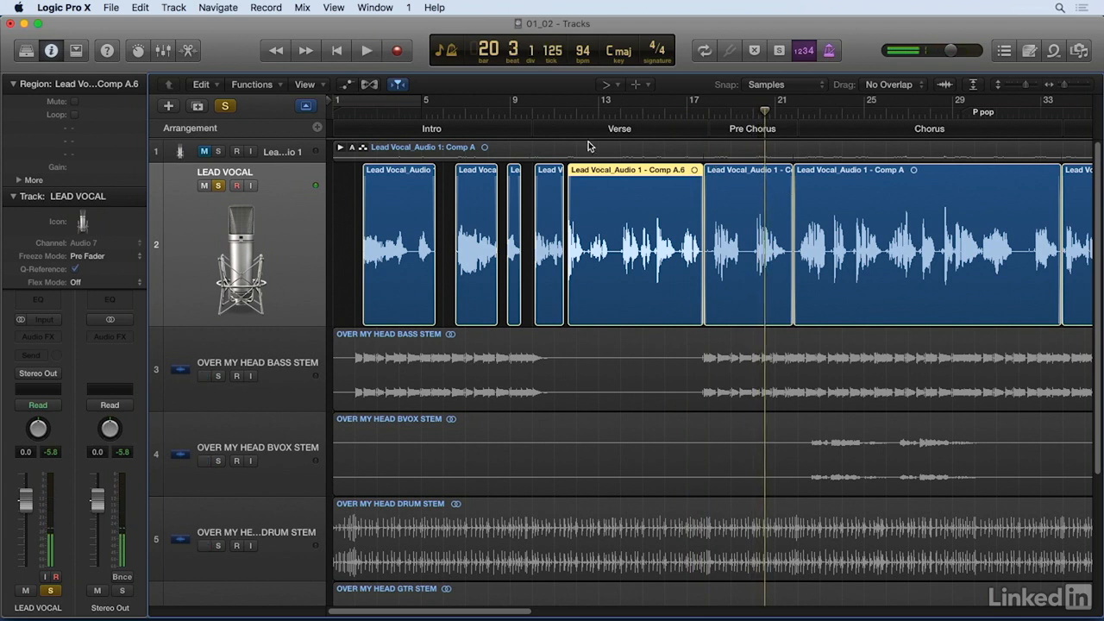
Step: Play the soloed vocal phrases around bars 12 and 13 to find the noise and breath between them
click(577, 114)
key(space)
key(super+Right)
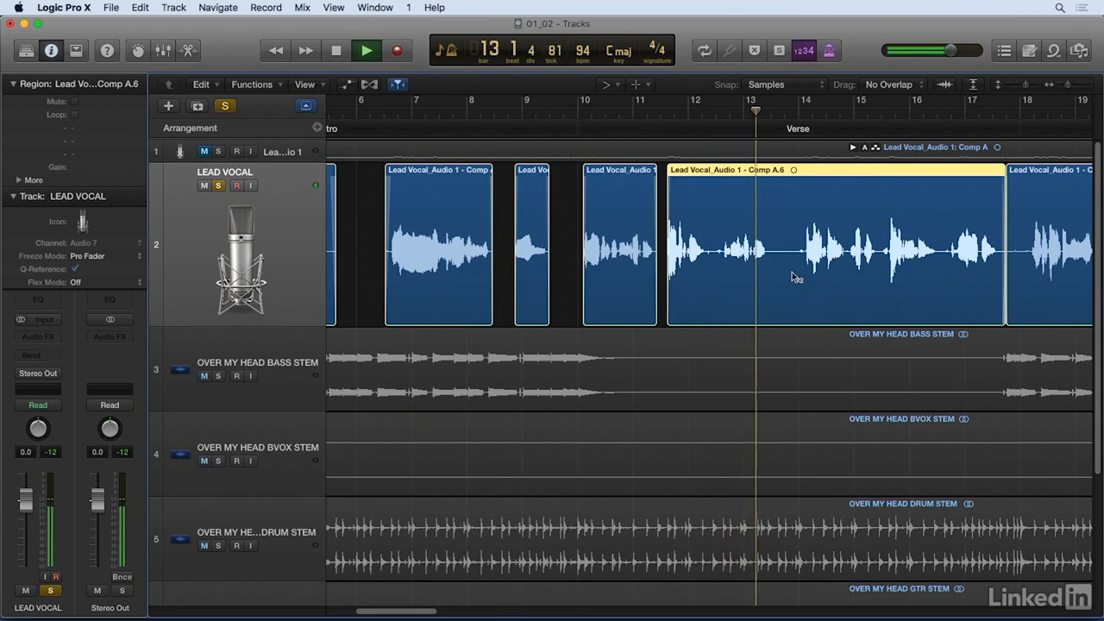
key(space)
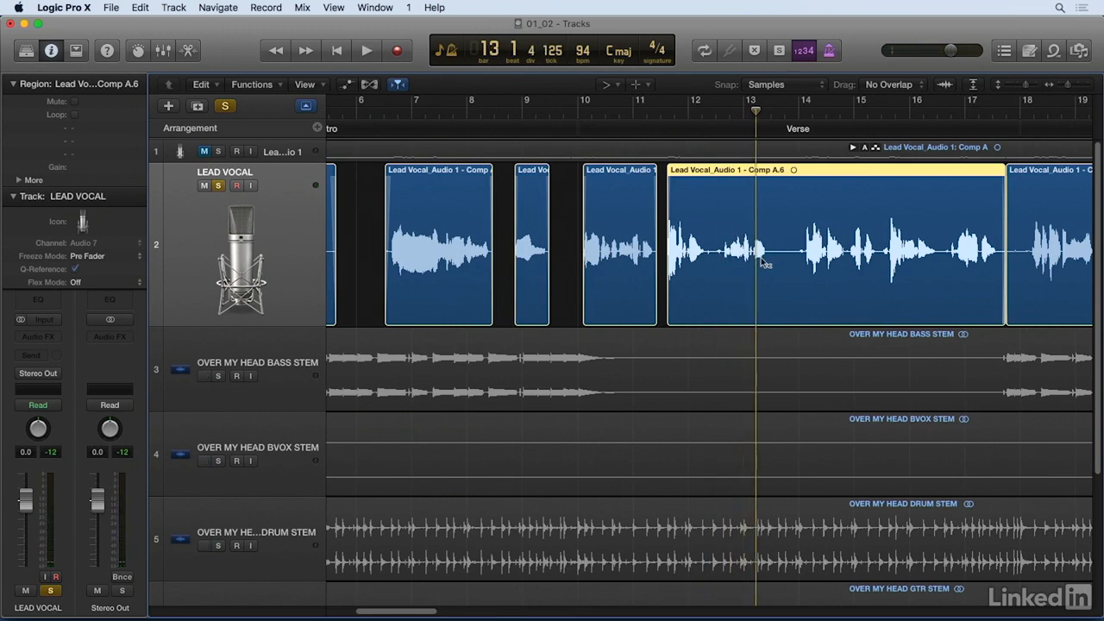
click(718, 110)
key(super+Right)
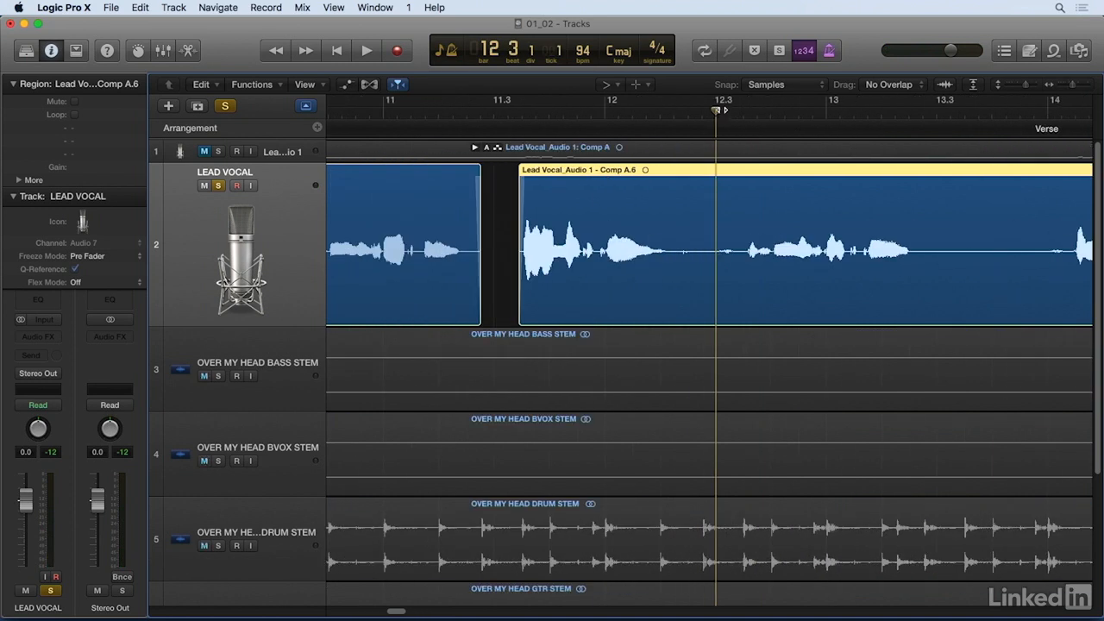
click(608, 114)
key(space)
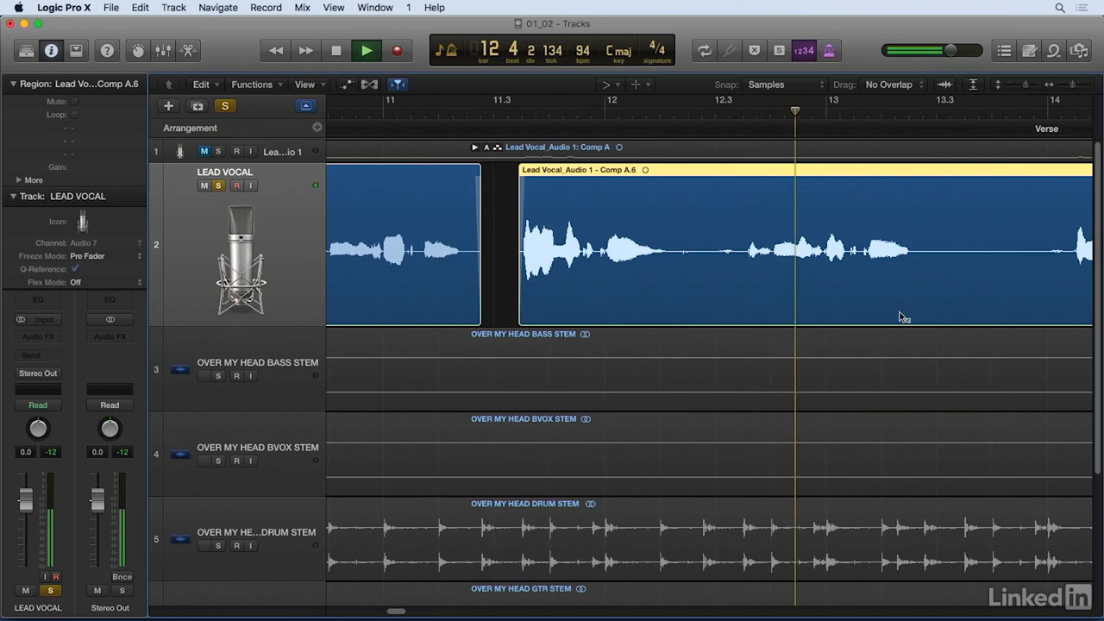
key(space)
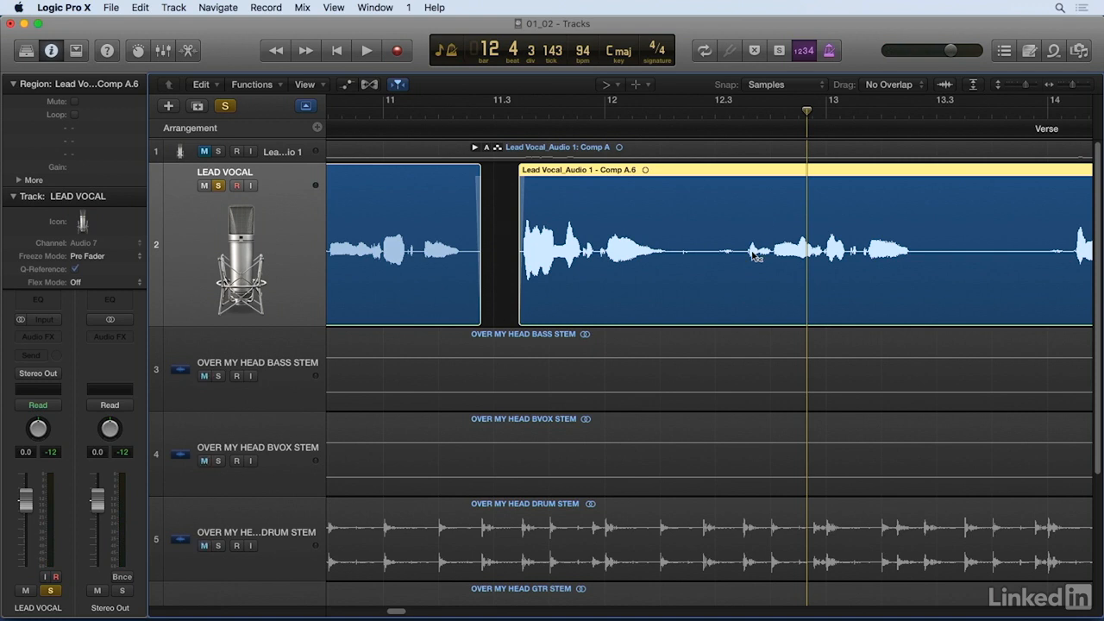
Step: Cut a small gap after the phrase just before bar 12 beat 3 and separate the following breath into its own region
key(t)
click(783, 255)
drag(706, 182, 740, 202)
click(729, 270)
drag(728, 272, 735, 281)
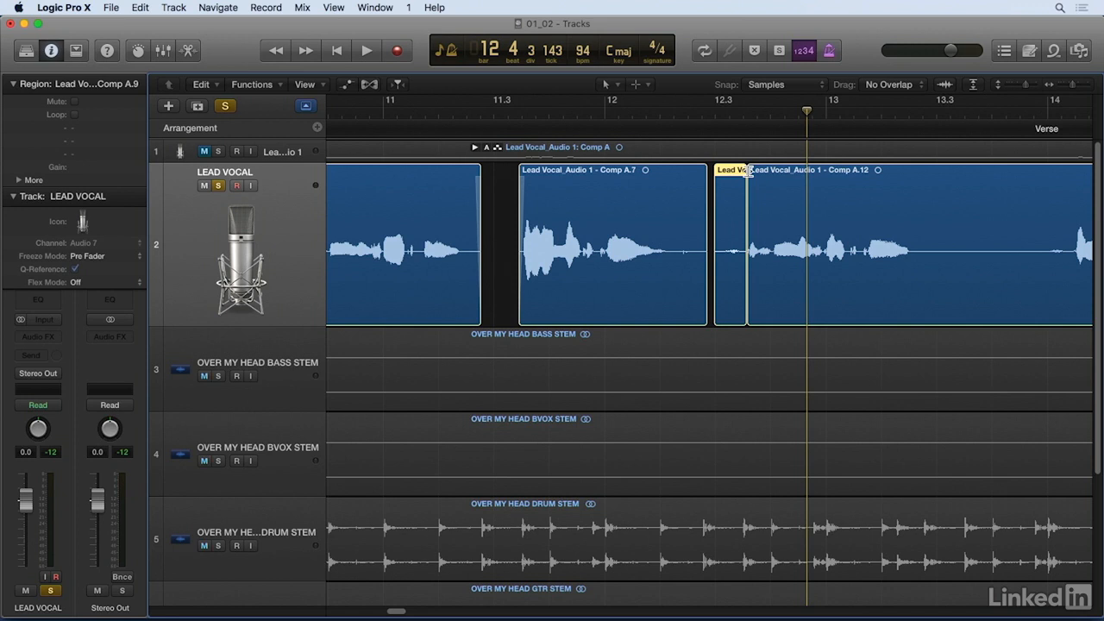
Step: Play the edited soloed vocal from bar 12 beat 1 to the end of beat 4
click(616, 114)
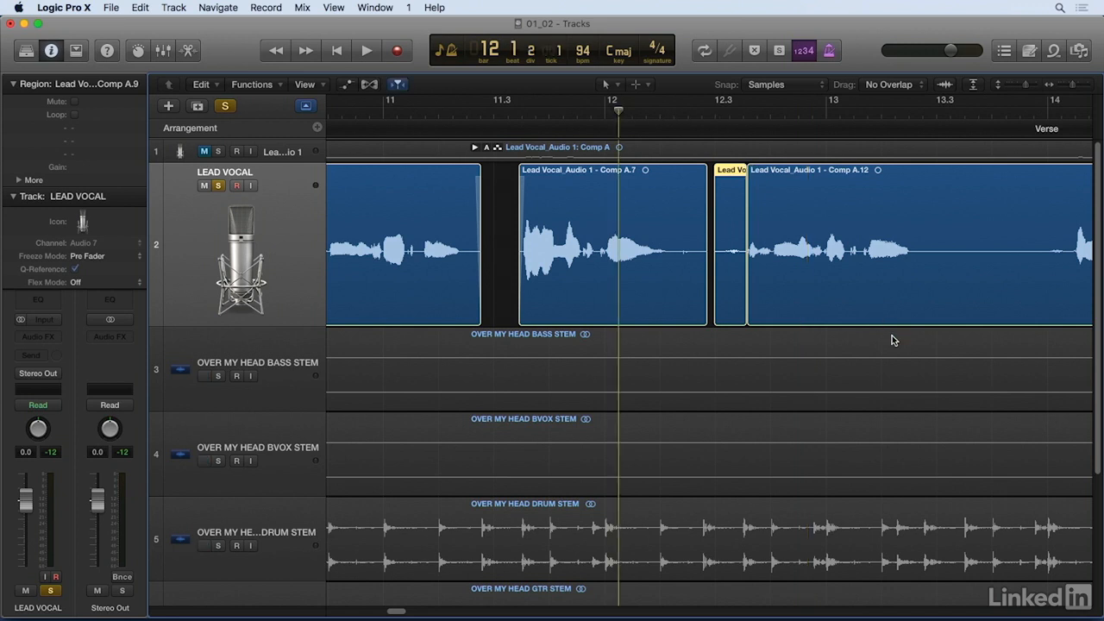
key(space)
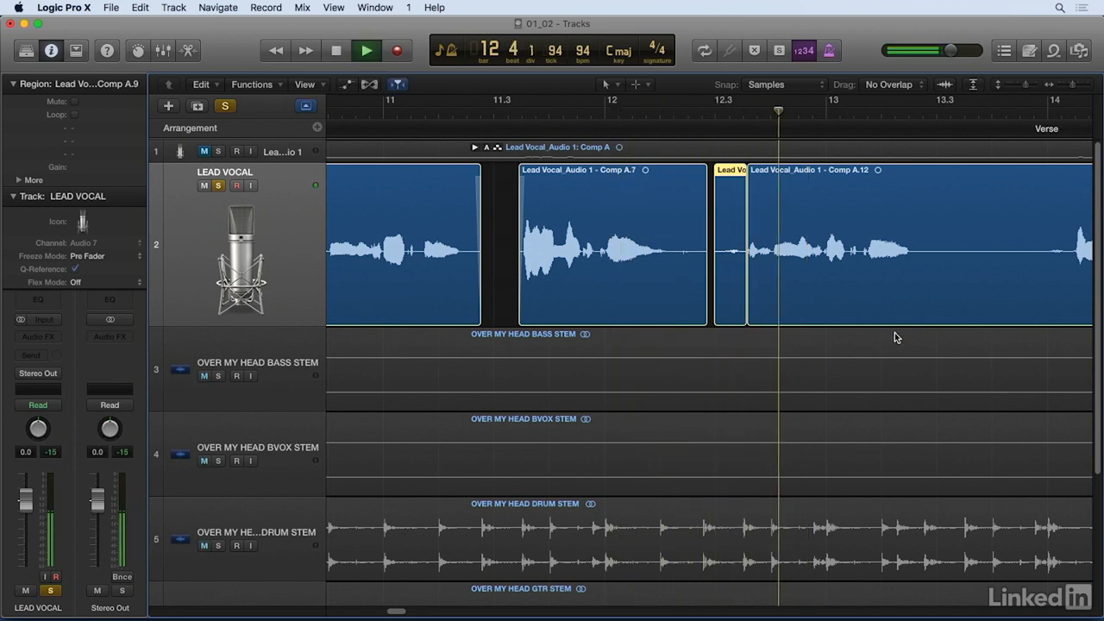
key(space)
Step: Fade out the phrase before the bar 12 gap, fade in the breath region, and crossfade the breath into the next phrase
key(super+Right)
key(super+Right)
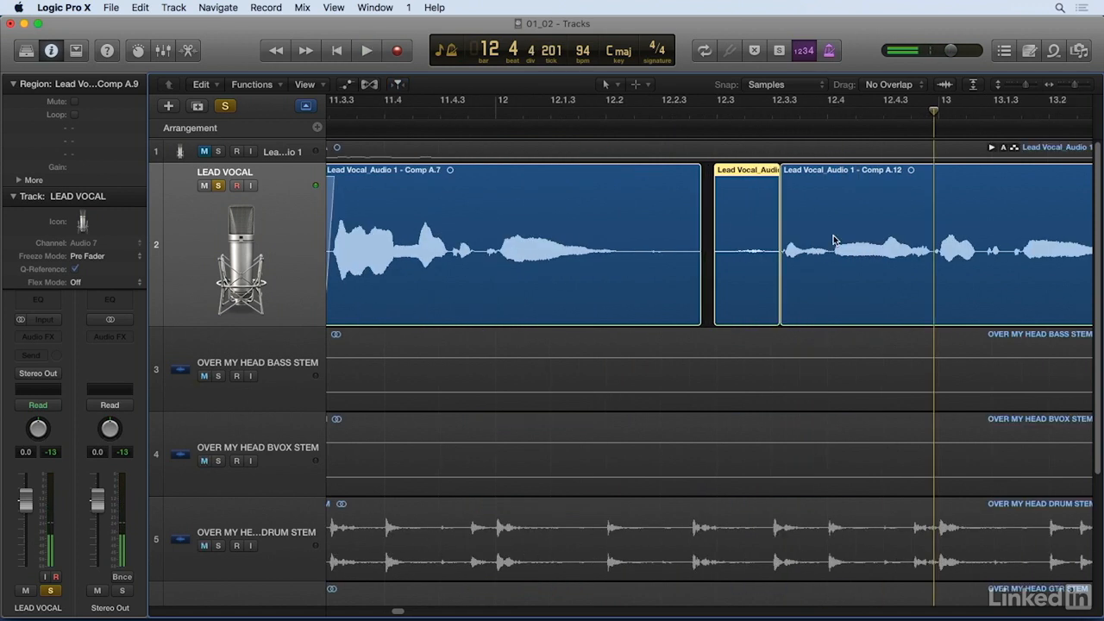
key(t)
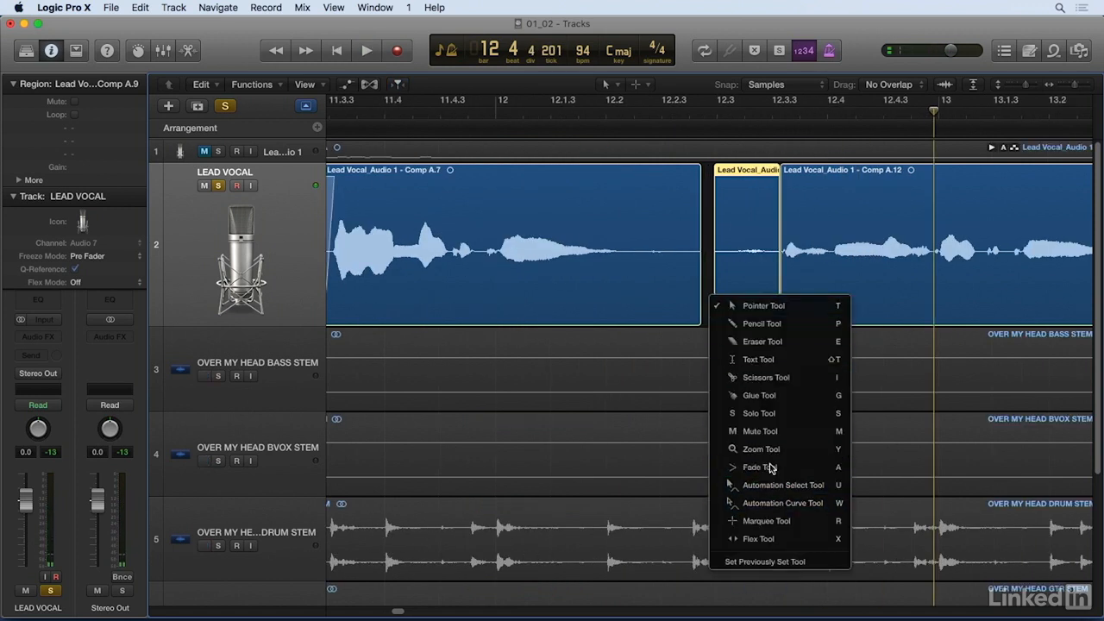
click(772, 466)
drag(674, 249, 727, 185)
click(721, 184)
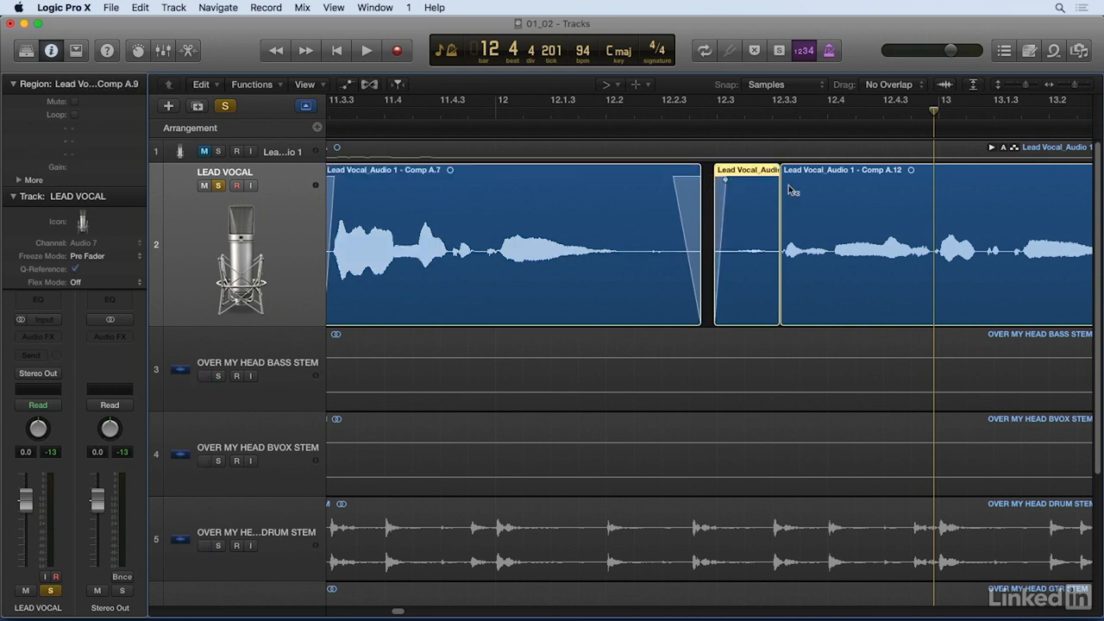
drag(774, 201, 787, 201)
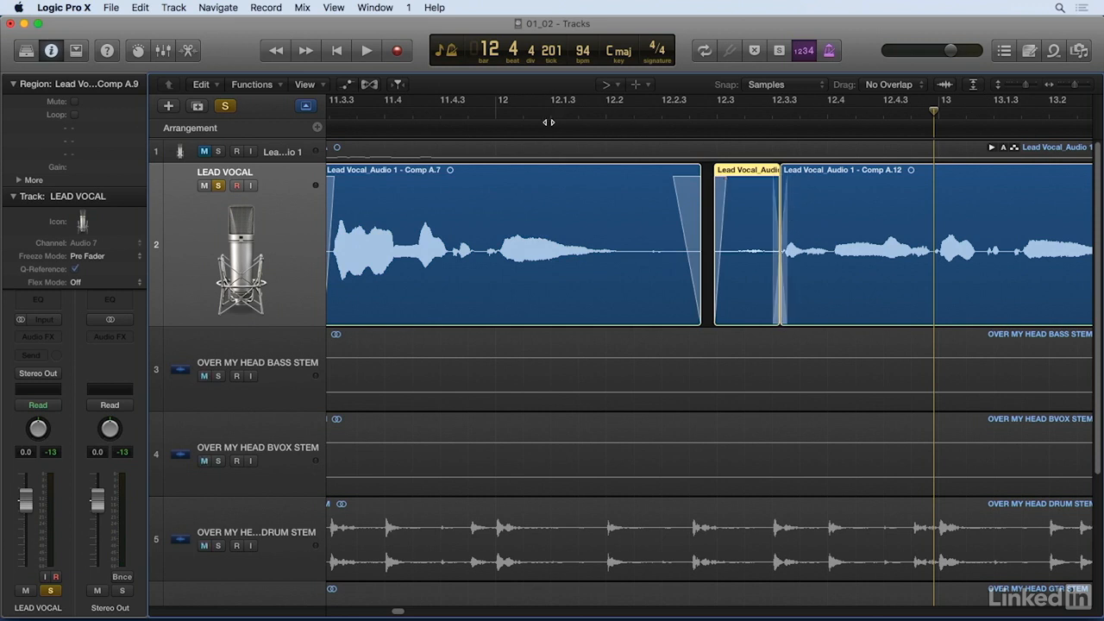
Step: Play the faded vocal regions from just before bar 12 into bar 13 beat 2
click(489, 111)
key(space)
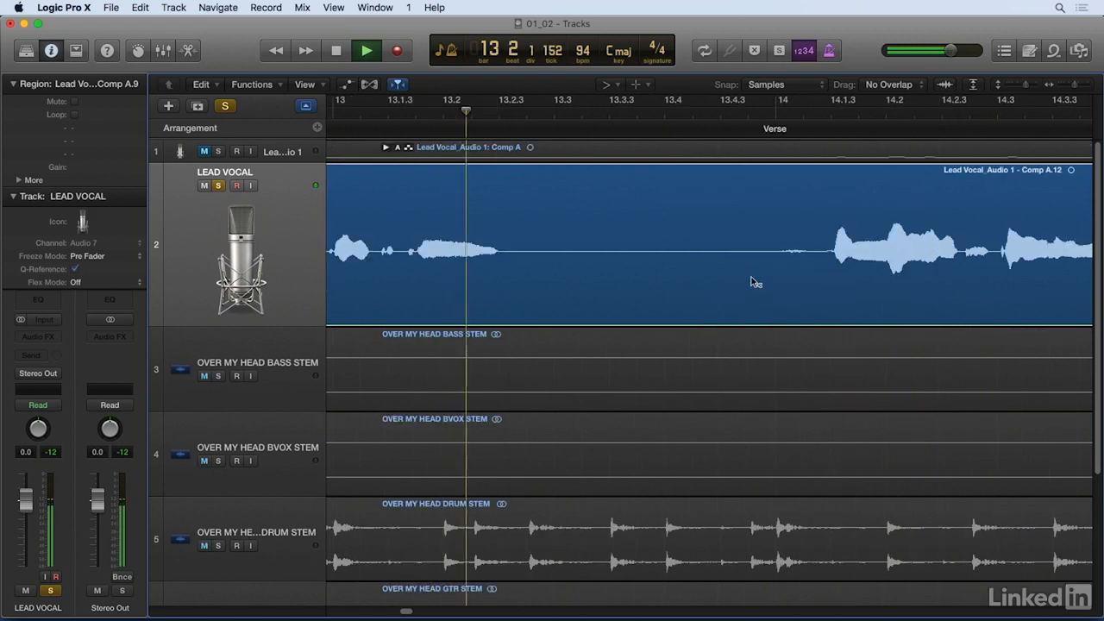
key(space)
Step: Show automation and switch the LEAD VOCAL track's volume automation from Track to Region mode
key(super+Left)
key(super+Left)
key(super+Left)
scroll(661, 334, left, 4)
scroll(664, 338, left, 3)
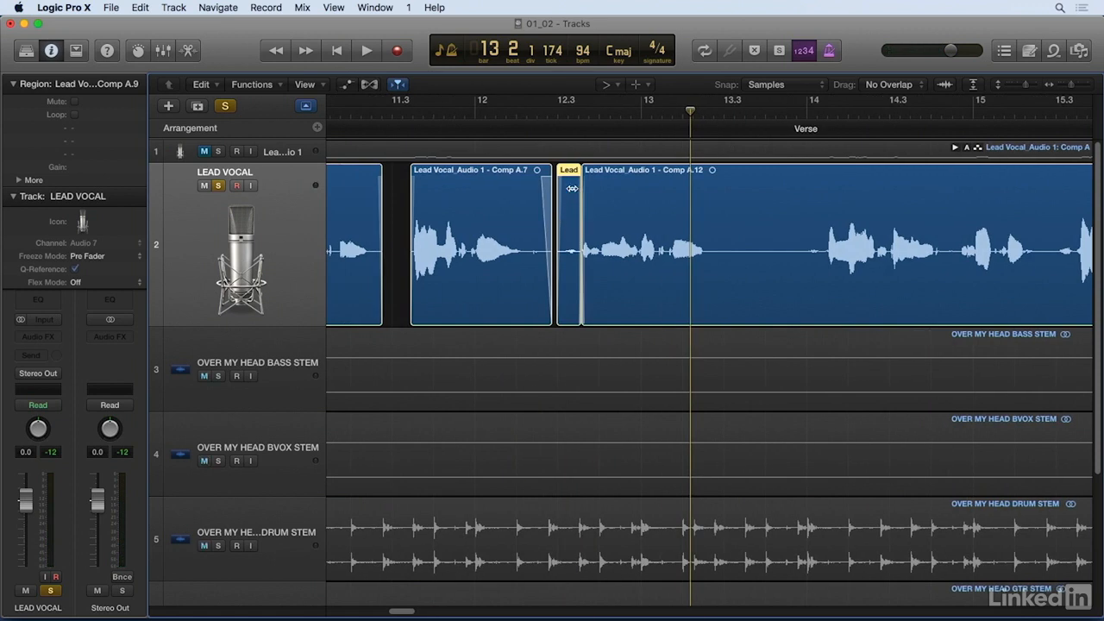
click(568, 113)
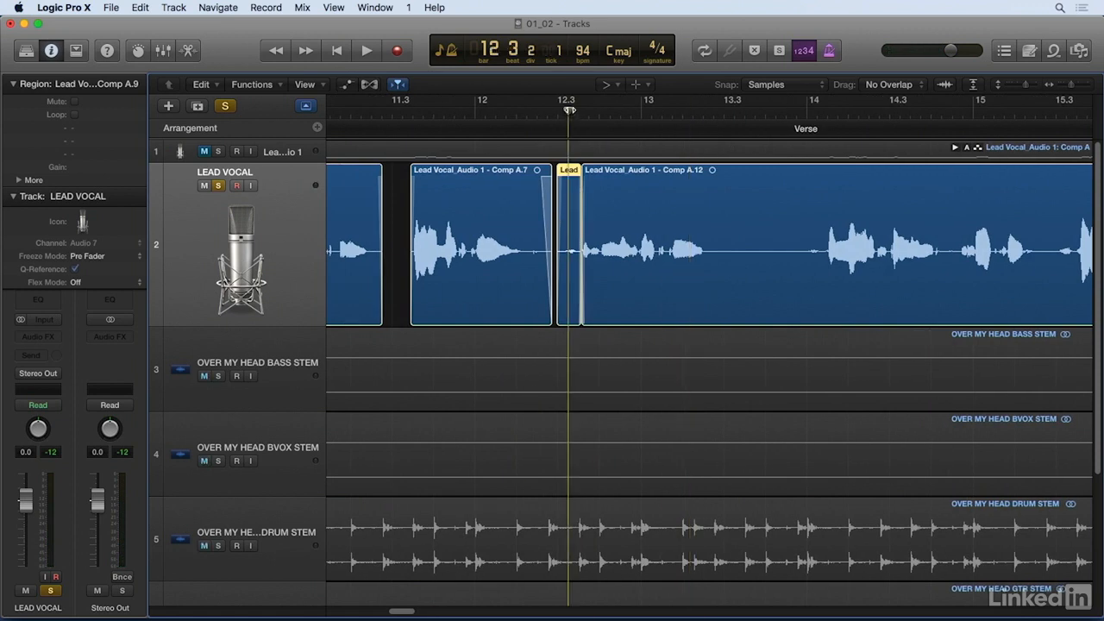
key(super+Right)
key(super+Right)
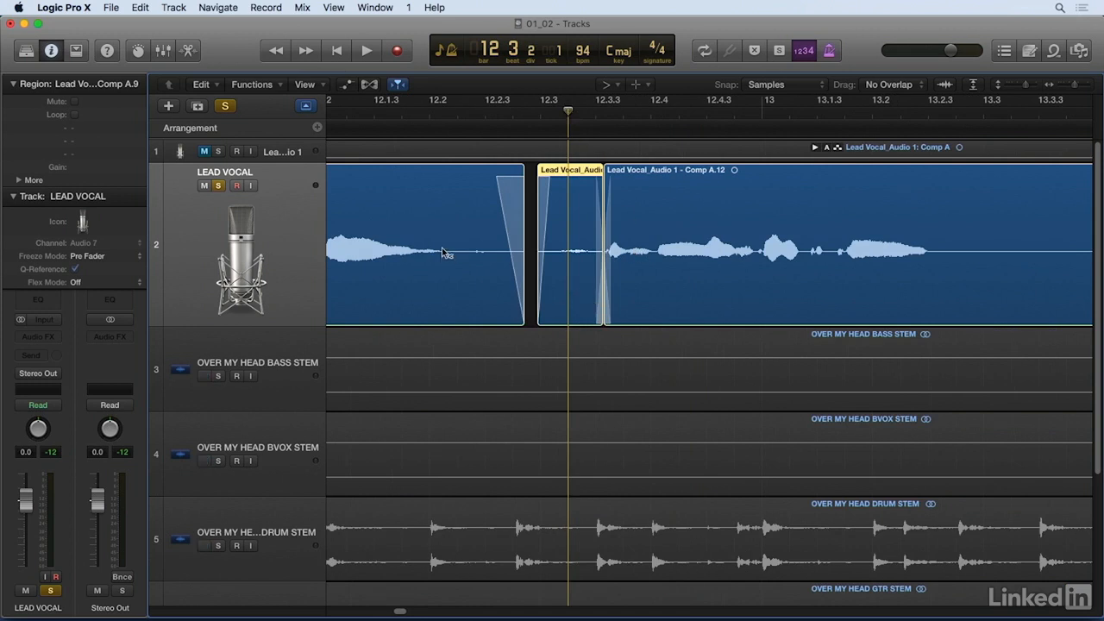
key(a)
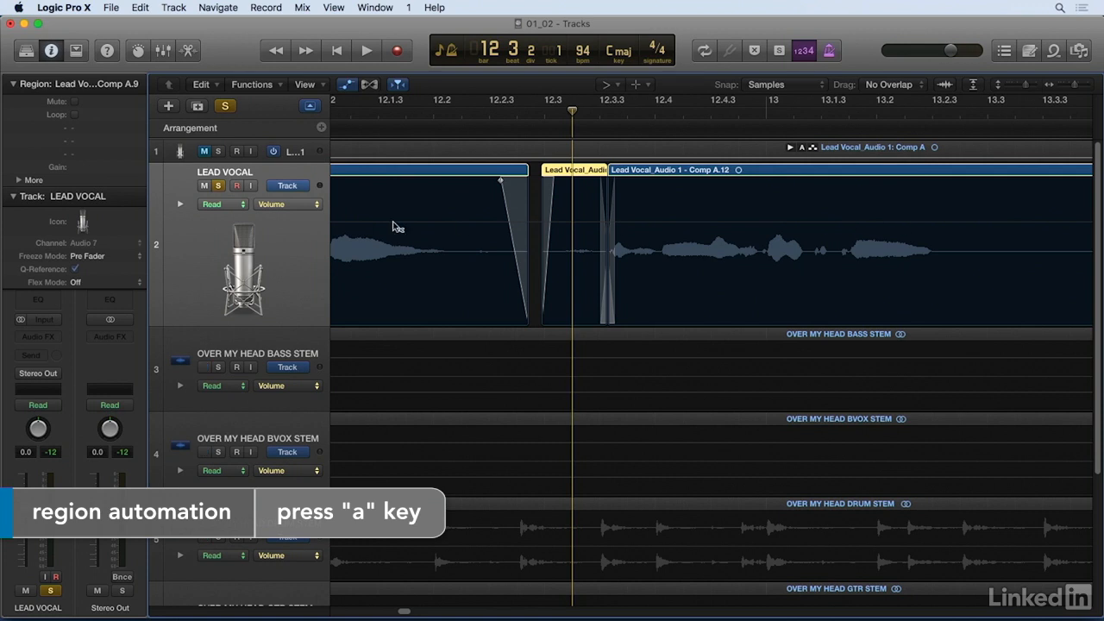
click(294, 187)
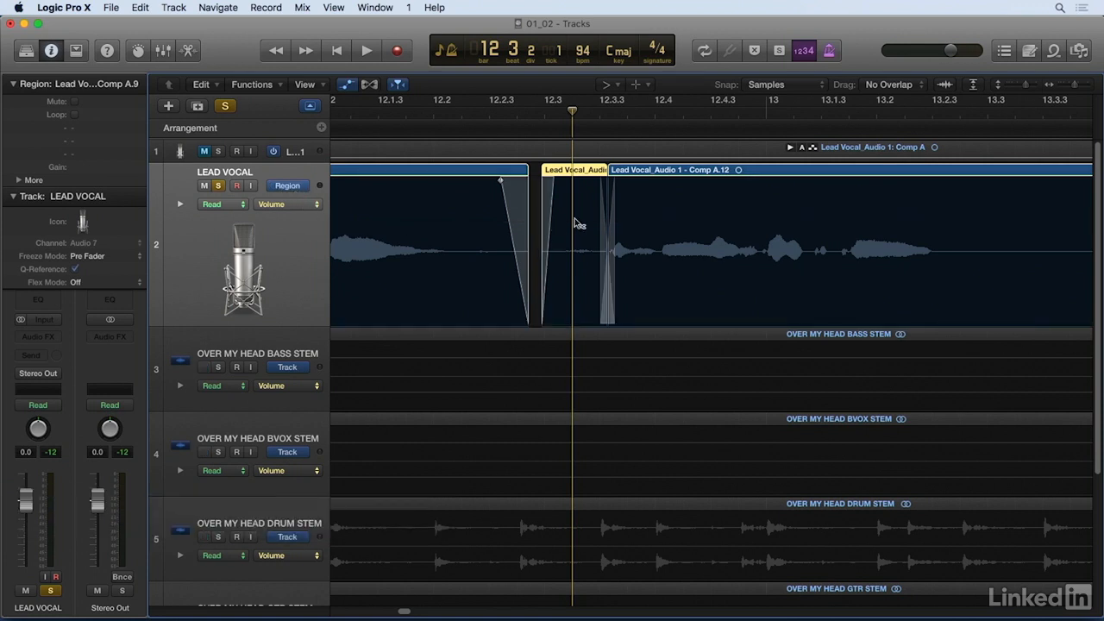
Step: Lower the volume automation of the short breath region at bar 12 beat 3 to -6.9 dB
key(t)
key(t)
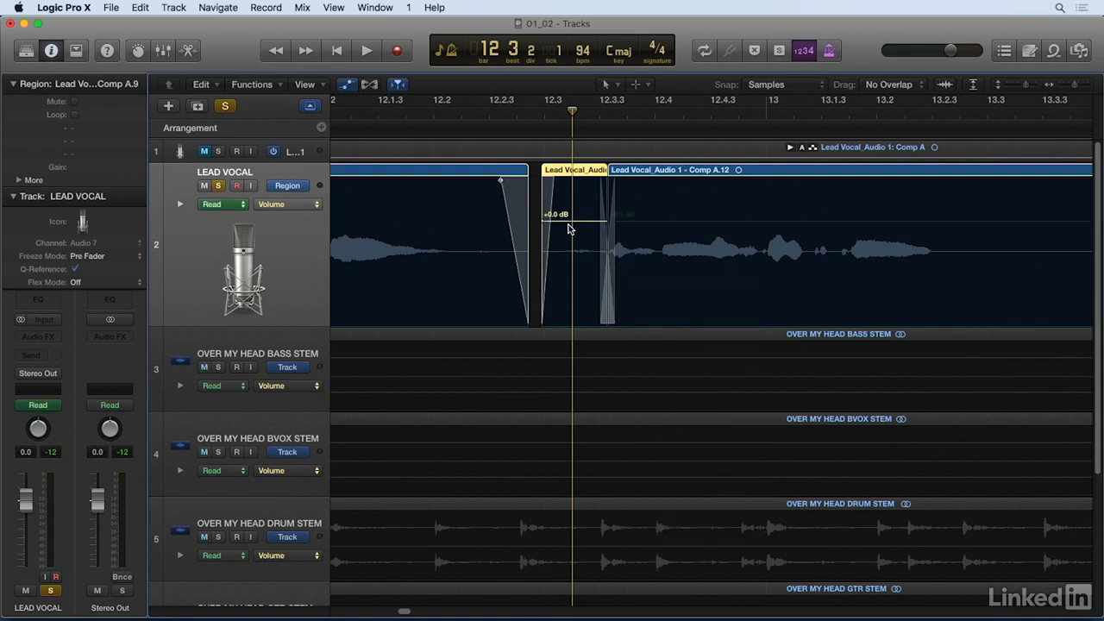
drag(560, 226, 560, 261)
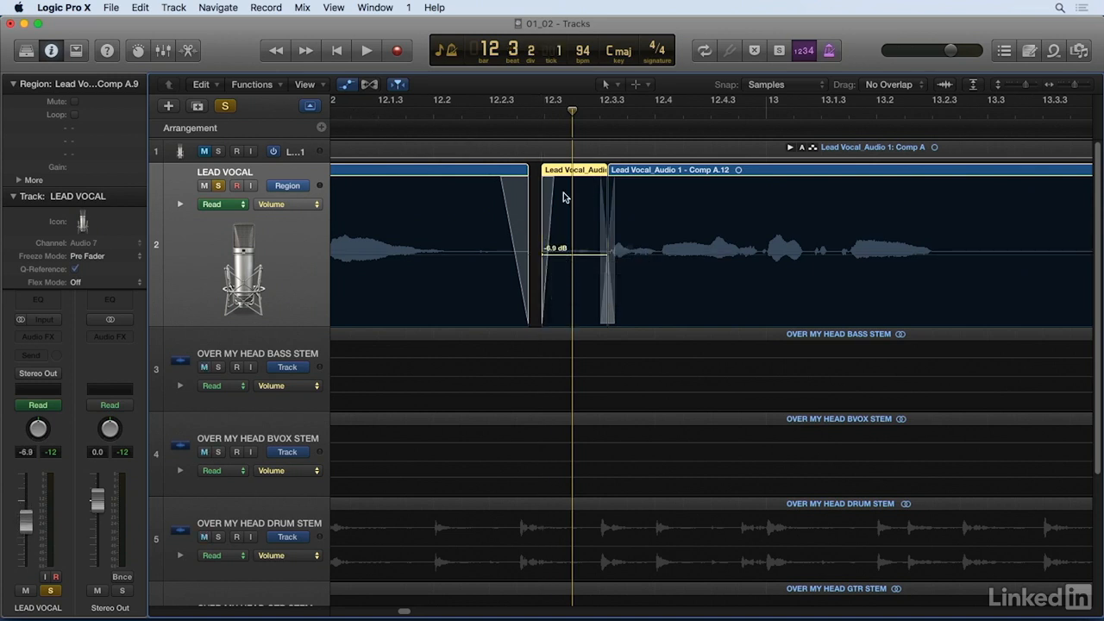
Step: Set the region volume automation to -0.2 dB for the phrase after the breath and +0.0 dB for the one before it
click(634, 285)
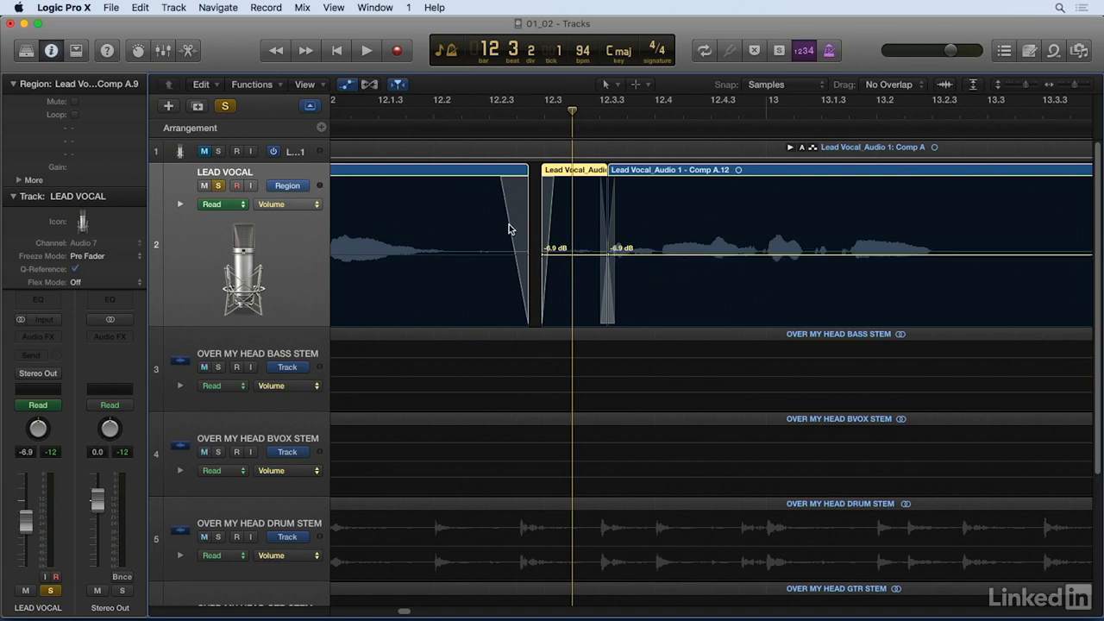
drag(675, 256, 680, 222)
drag(469, 253, 474, 221)
Step: Play the soloed vocal from about bar 11 beat 2 to bar 13 to hear the lowered breath
key(super+Left)
key(super+Left)
key(super+Left)
key(super+Left)
key(super+Left)
key(super+Left)
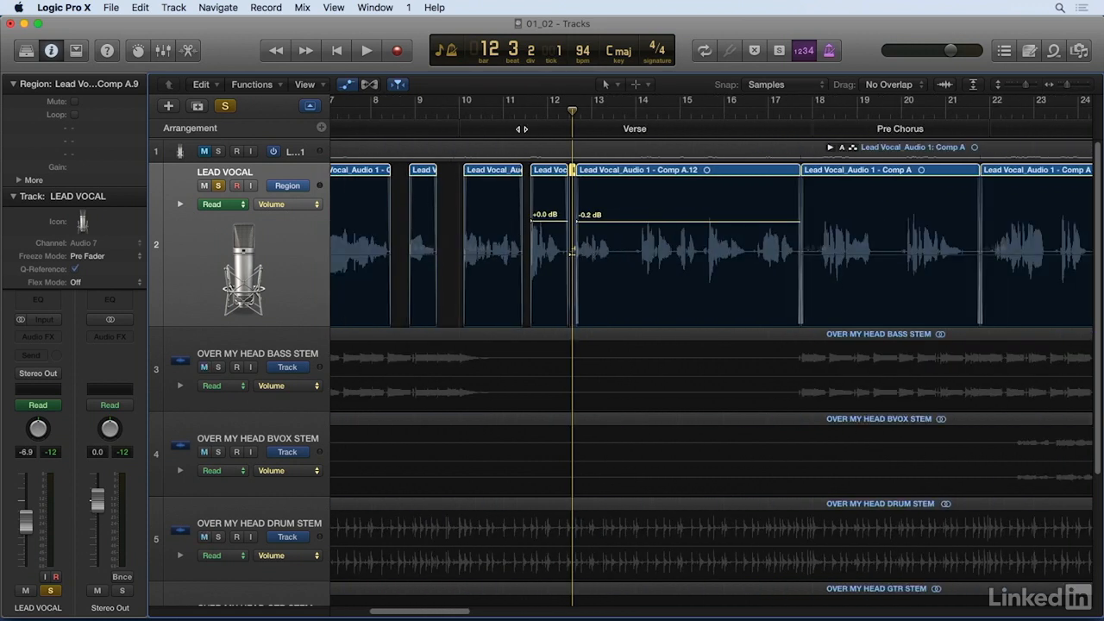
click(525, 111)
key(space)
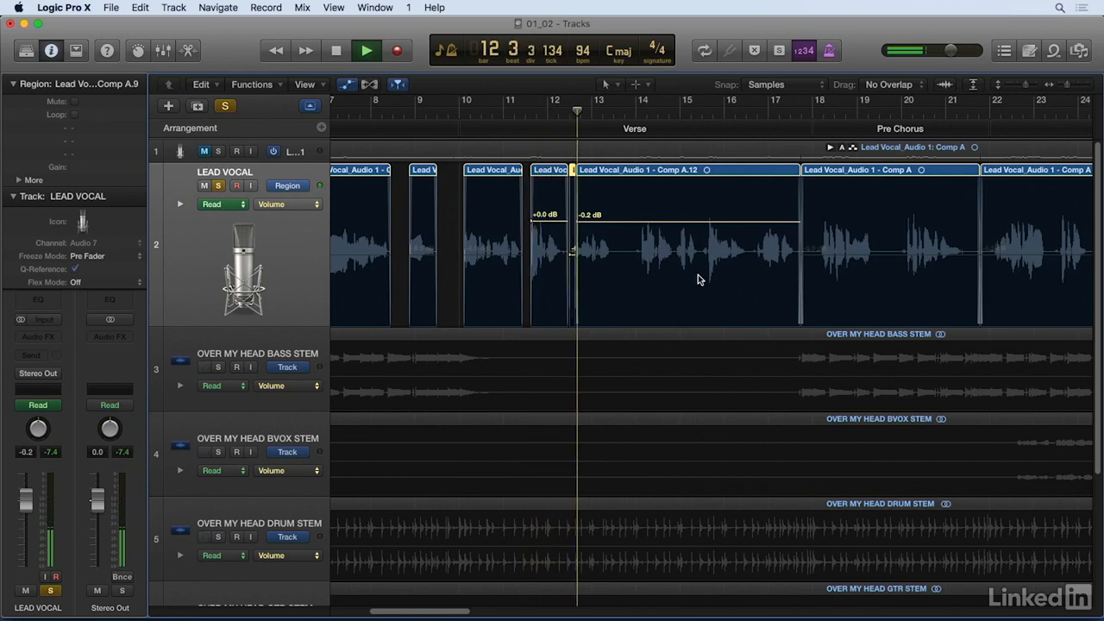
key(space)
Step: Check the volume automation line of the short breath region at bar 12 beat 3
key(super+Right)
key(super+Right)
key(super+Right)
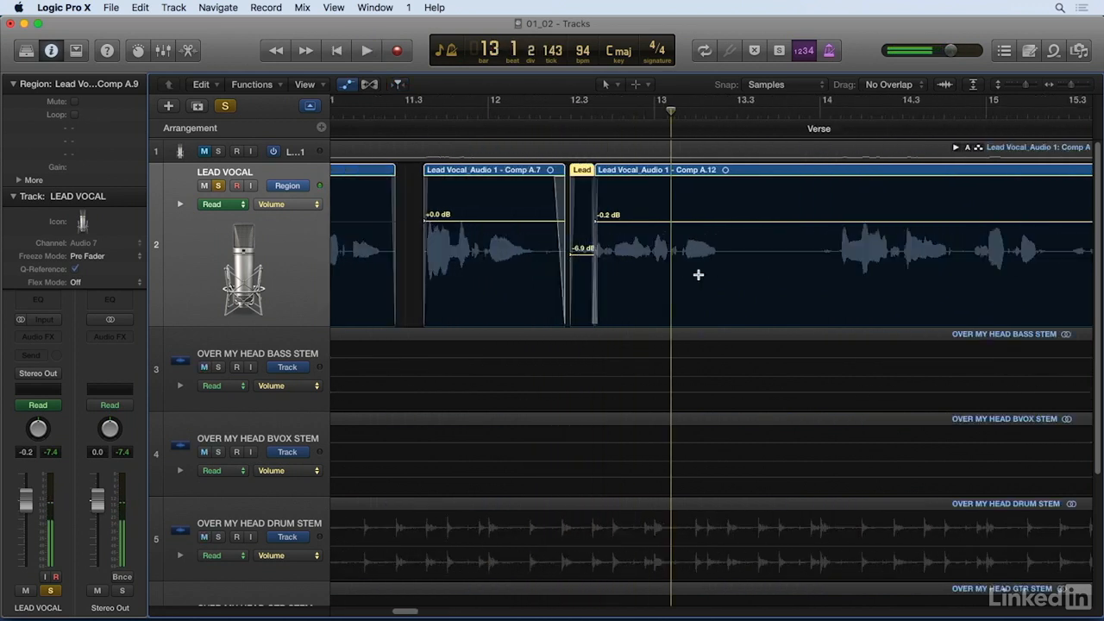
click(602, 256)
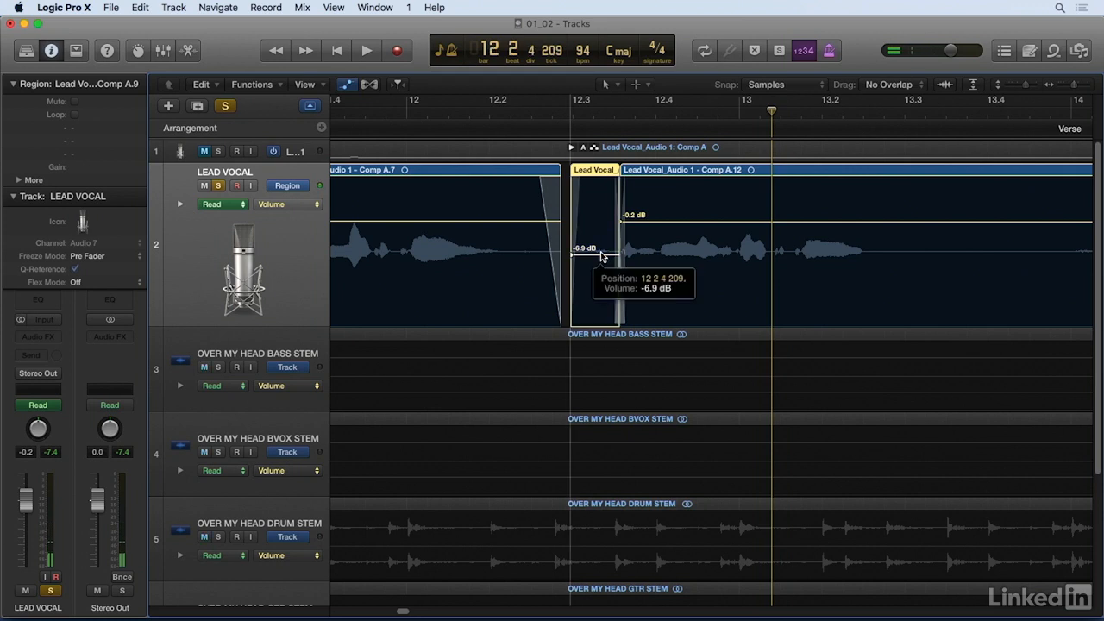
drag(601, 257, 601, 259)
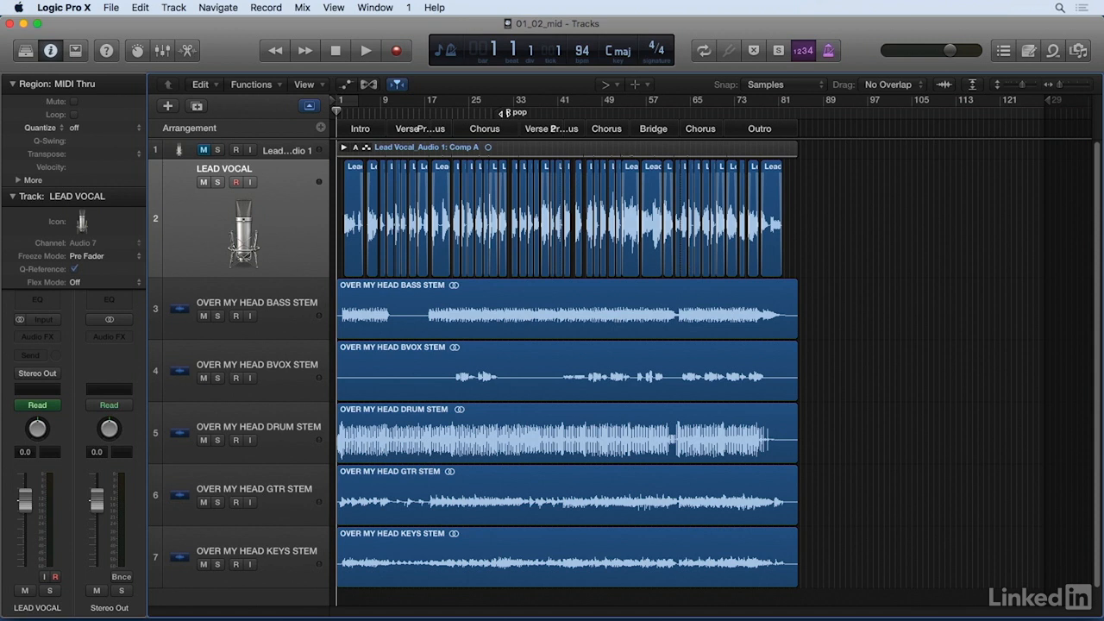
Step: Play the full mix in the 01_02_mid project around the P pop marker, from bar 28 beat 3 to bar 29 beat 3
click(493, 113)
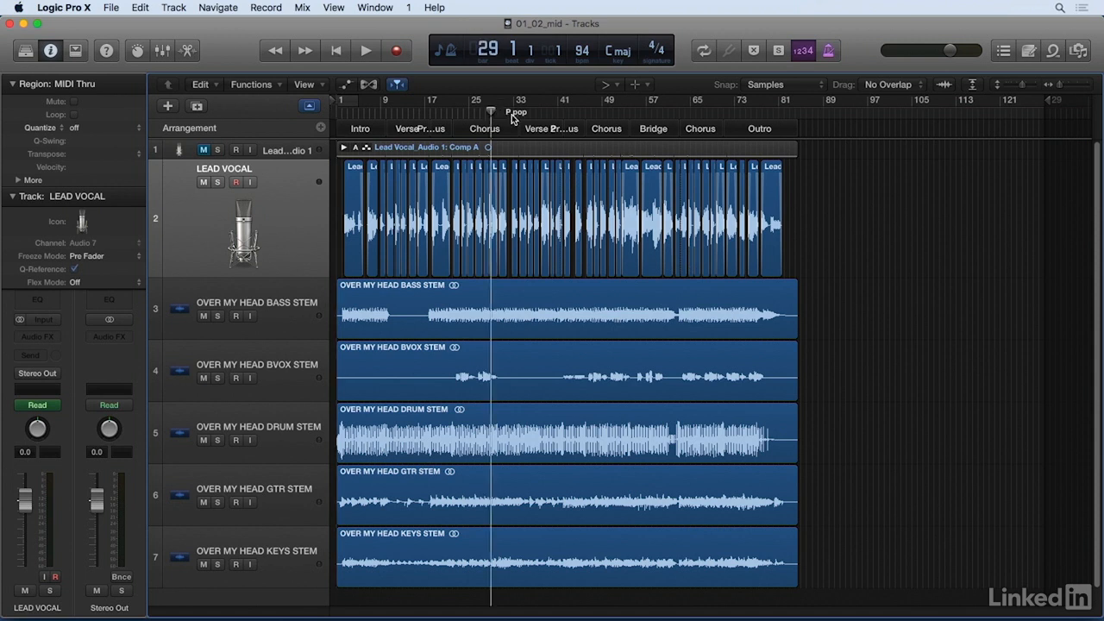
key(super+Right)
key(super+Right)
key(super+Right)
key(super+Right)
key(super+Right)
key(super+Right)
key(super+Right)
key(super+Right)
key(super+Right)
key(super+Right)
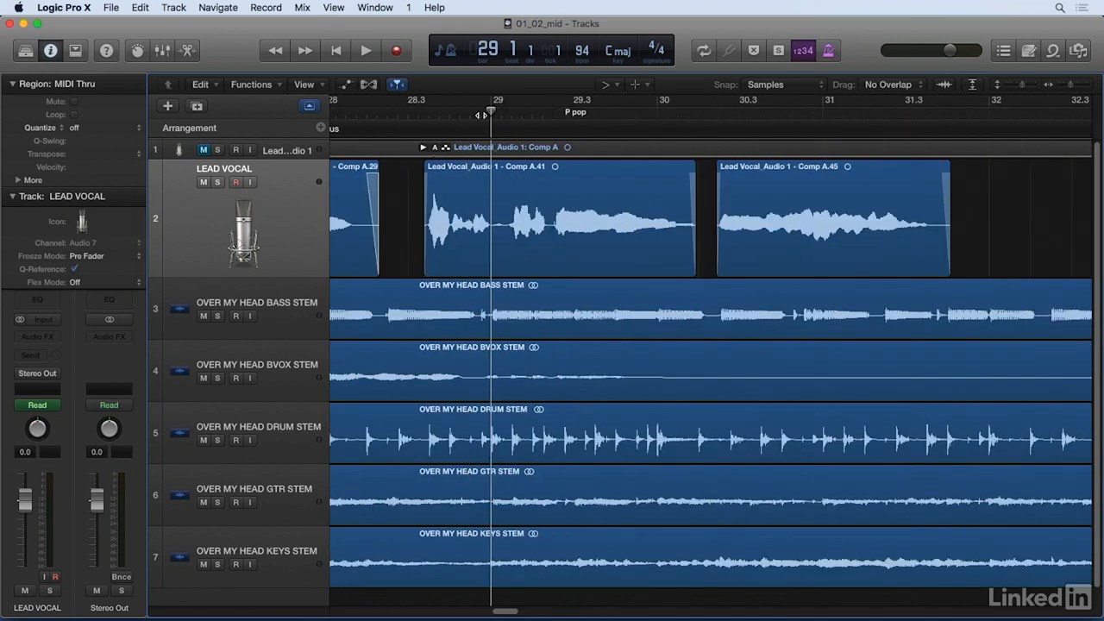
click(412, 113)
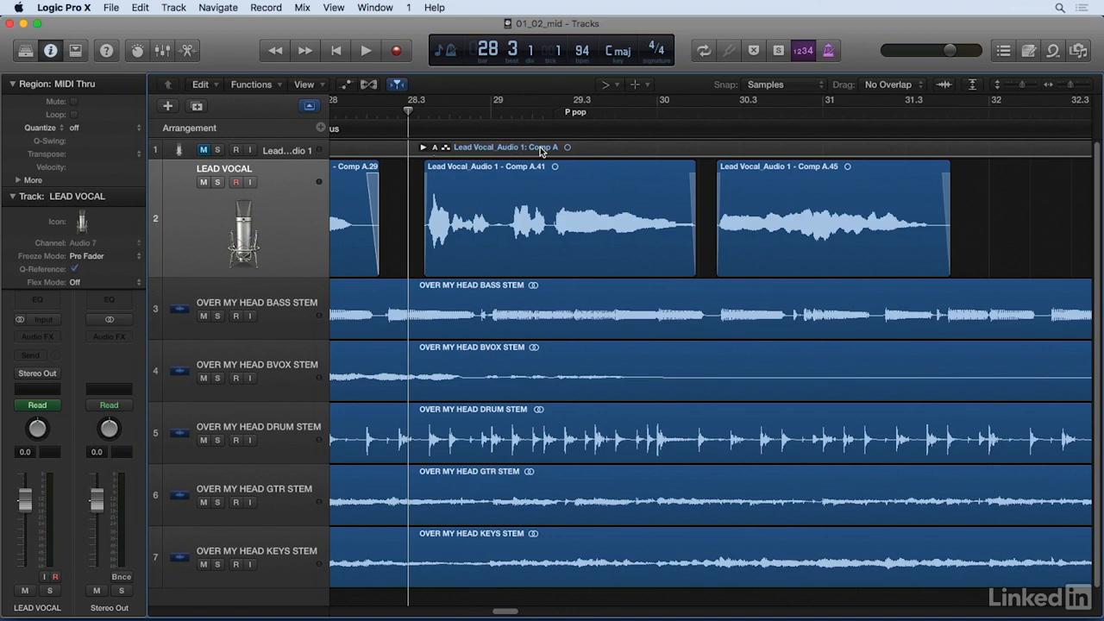
key(t)
click(571, 221)
key(space)
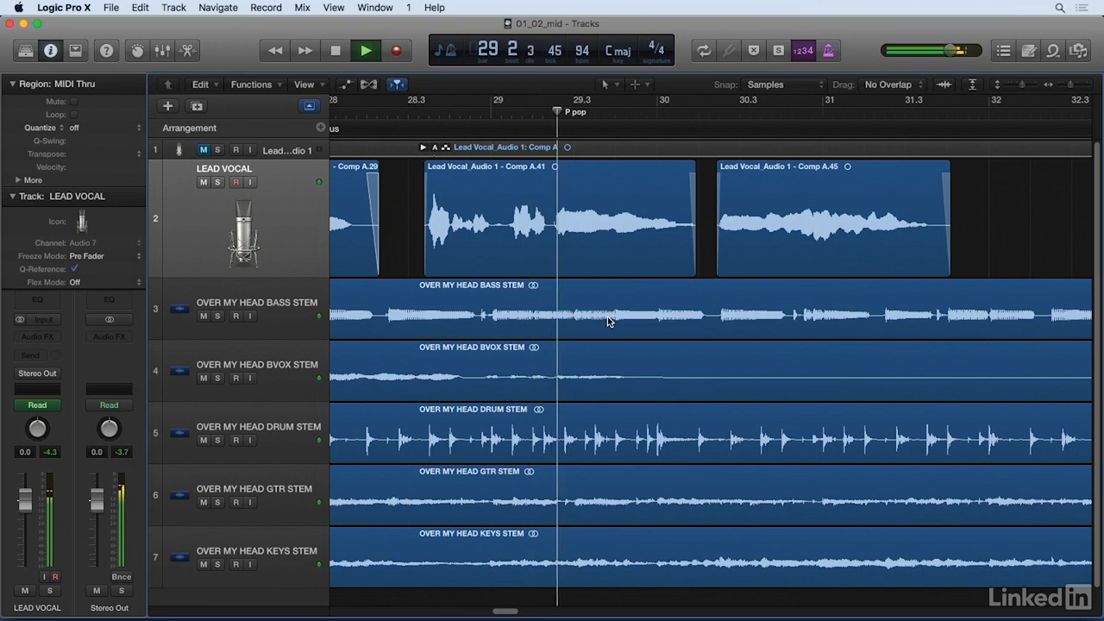
key(space)
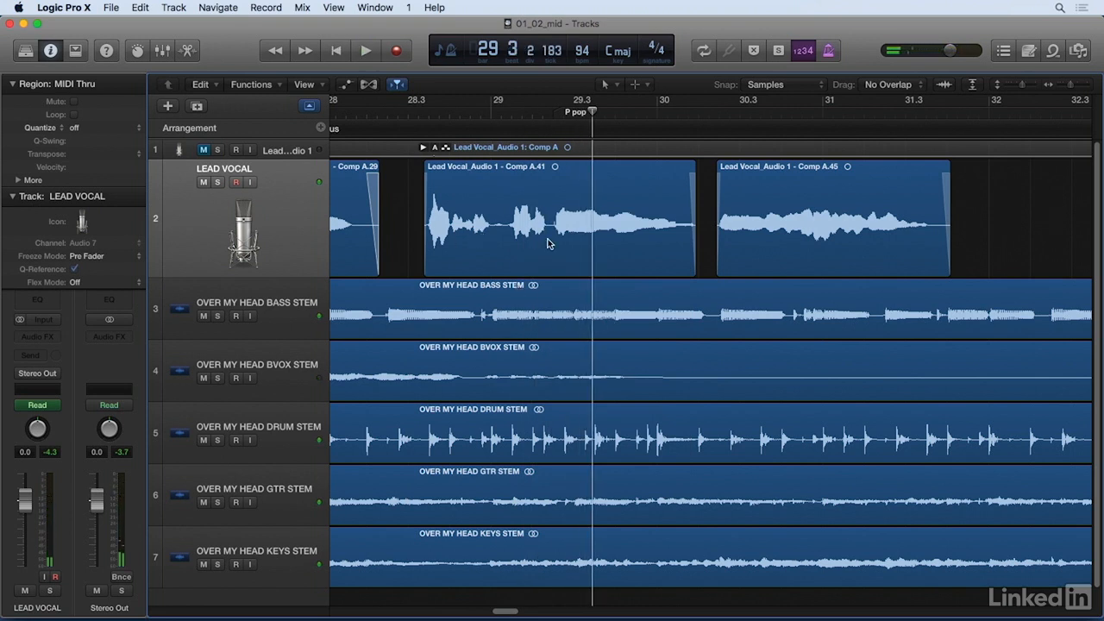
Step: Solo the LEAD VOCAL track and play past the P pop marker from bar 28 beat 2 to bar 29 beat 4
click(218, 183)
click(390, 114)
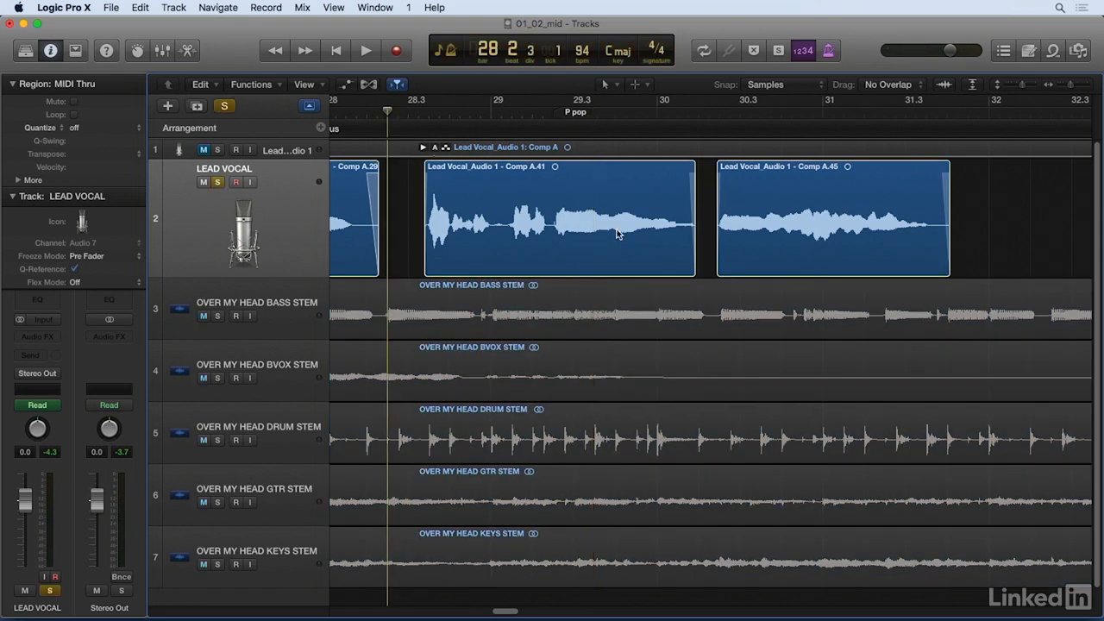
key(space)
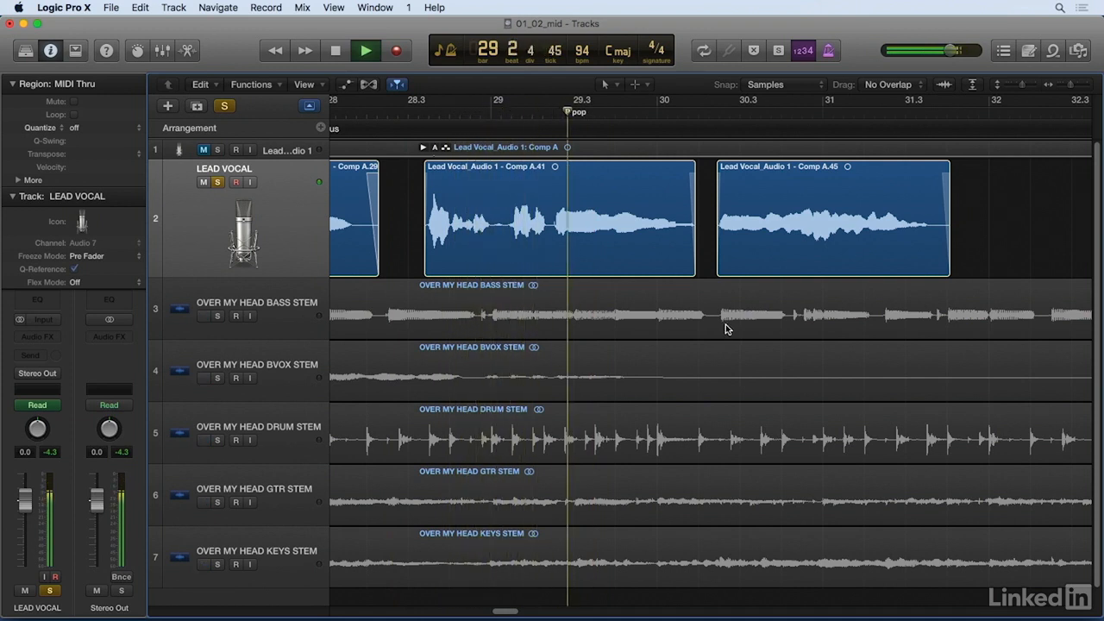
key(space)
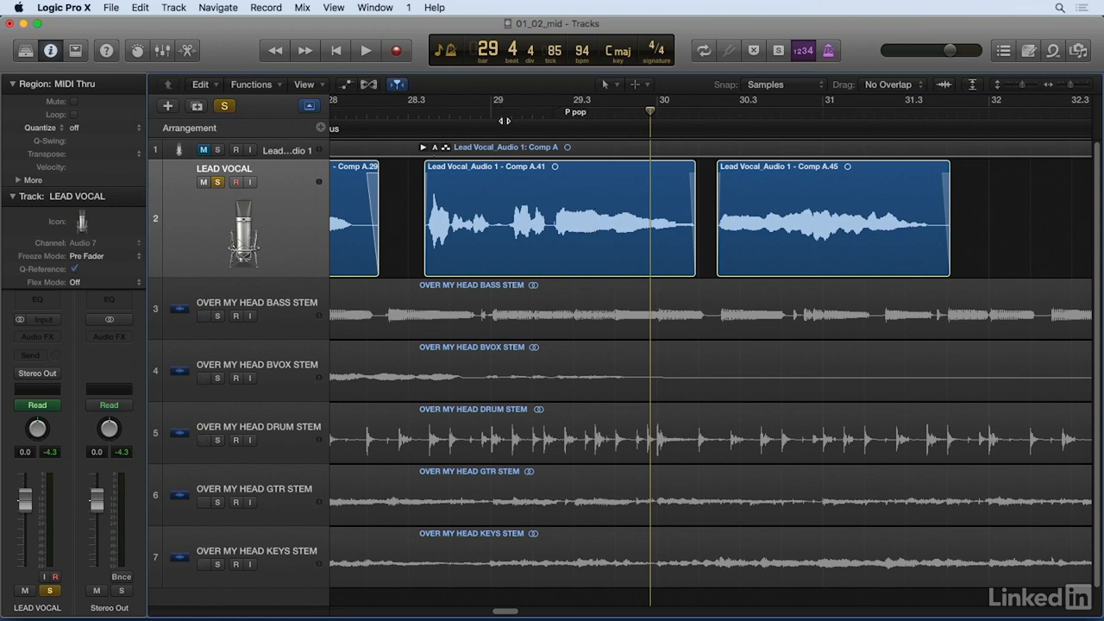
Step: Examine the LEAD VOCAL waveform closely around the P pop marker at bar 29 beat 2 division 3
click(562, 113)
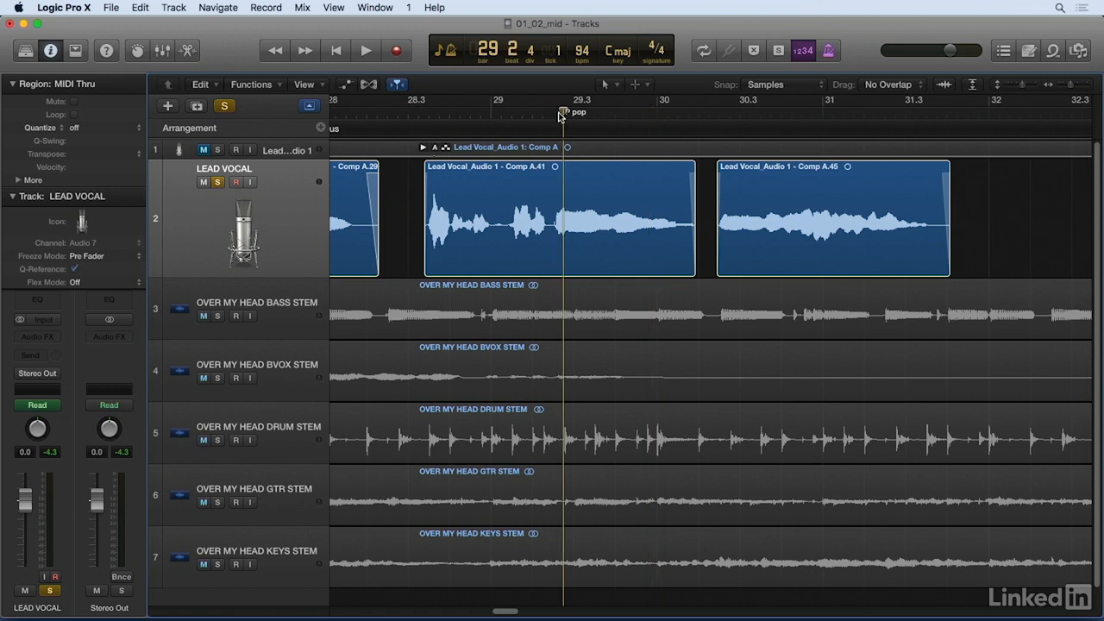
key(super+Right)
key(super+Right)
key(super+Right)
key(super+Right)
key(super+Right)
key(comma)
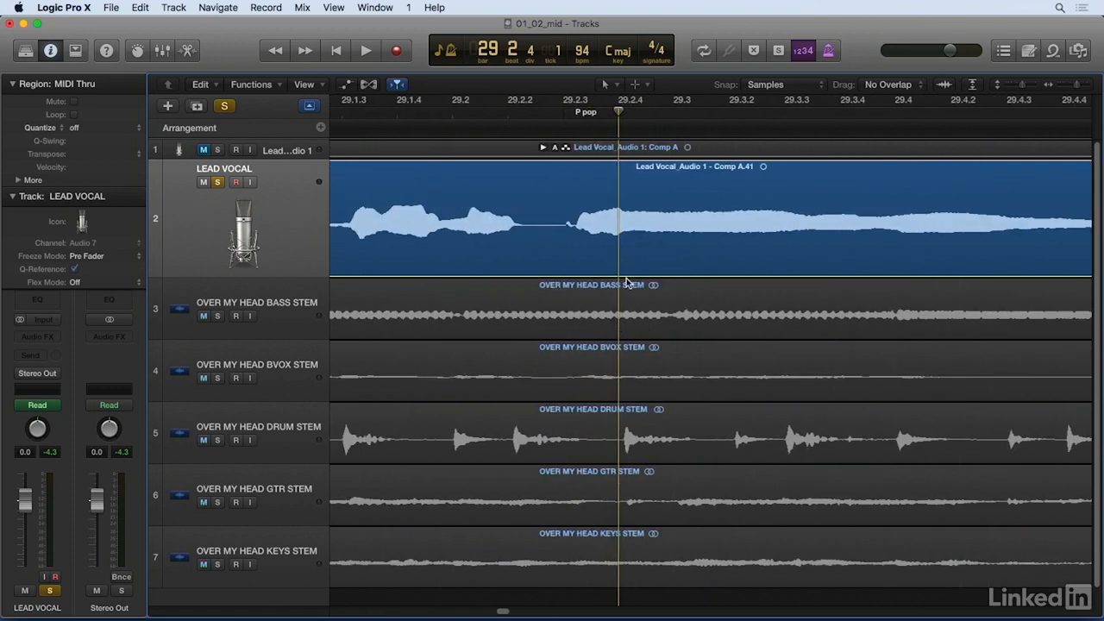
key(super+Right)
key(super+Right)
key(super+Right)
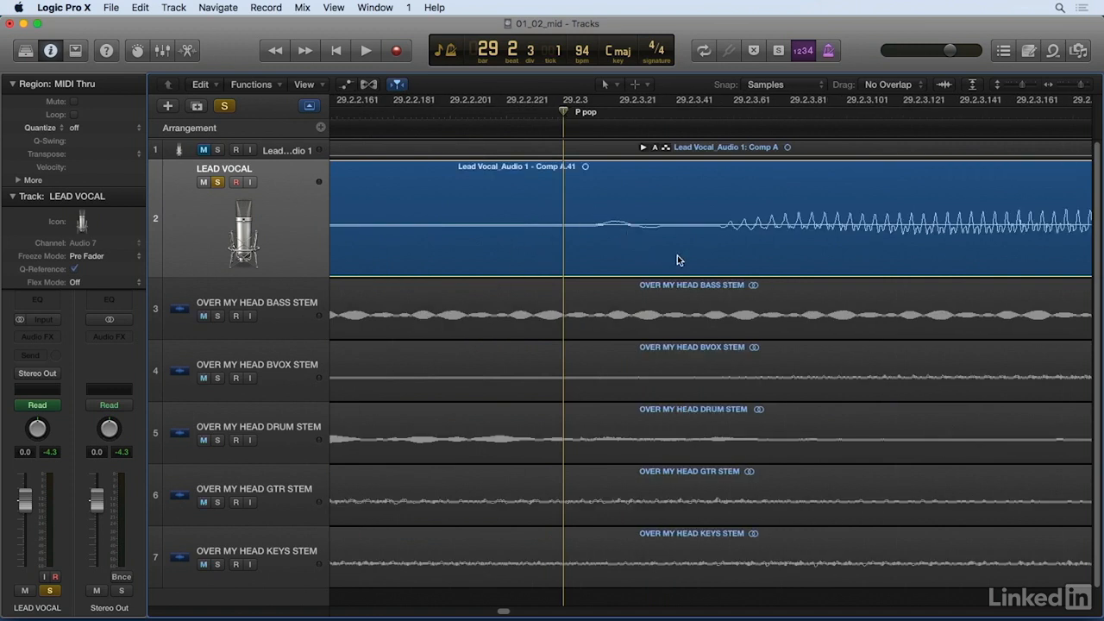
key(super+Left)
key(super+Left)
key(super+Left)
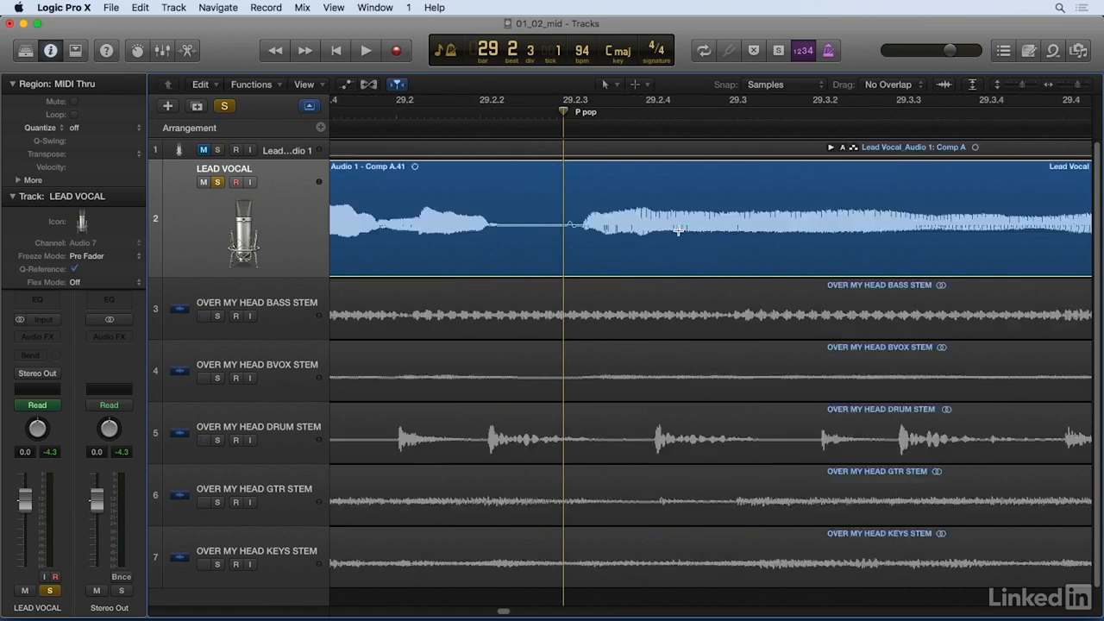
key(super+Left)
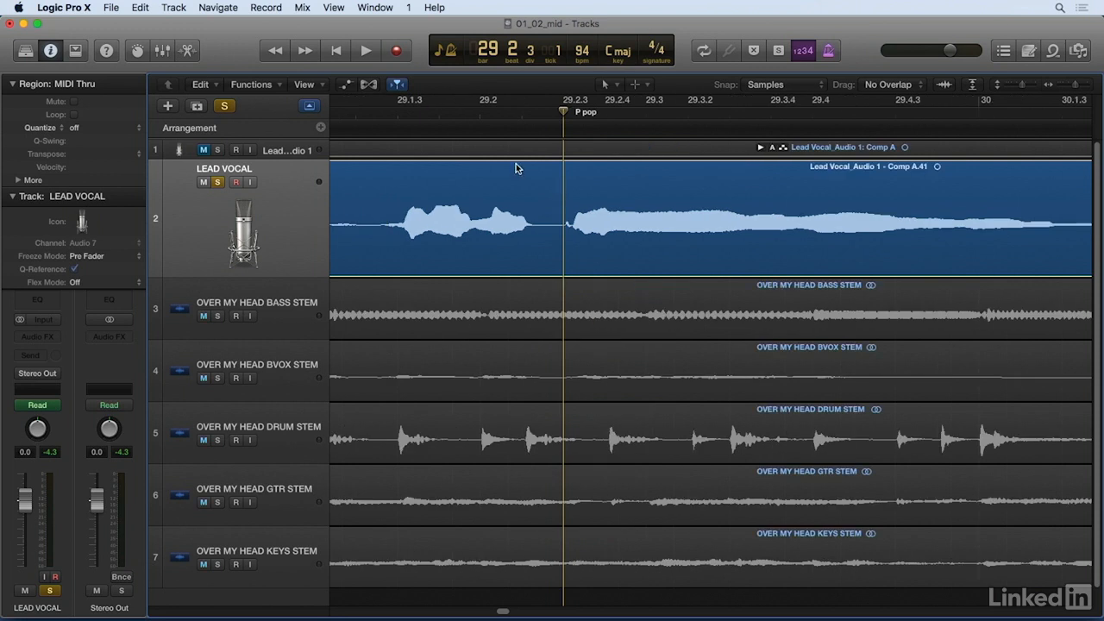
Step: Play the soloed vocal from about bar 29 beat 1 past the P pop marker
click(355, 114)
key(space)
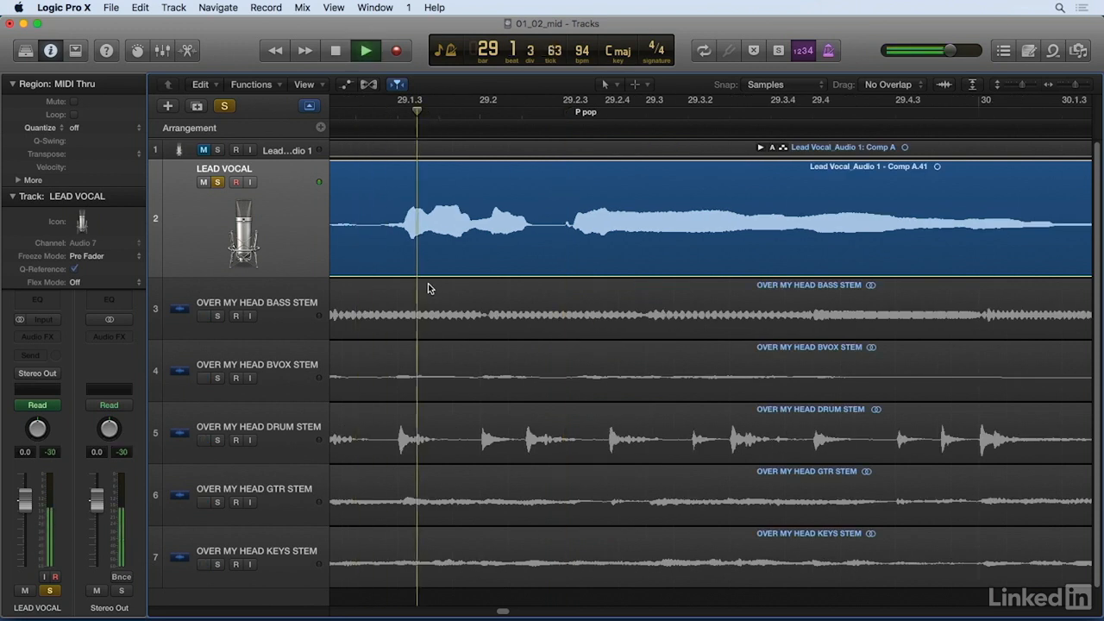
key(space)
Step: Delete the short section of the LEAD VOCAL region containing the P pop bump just after bar 29 beat 2 division 3
click(565, 114)
key(super+Right)
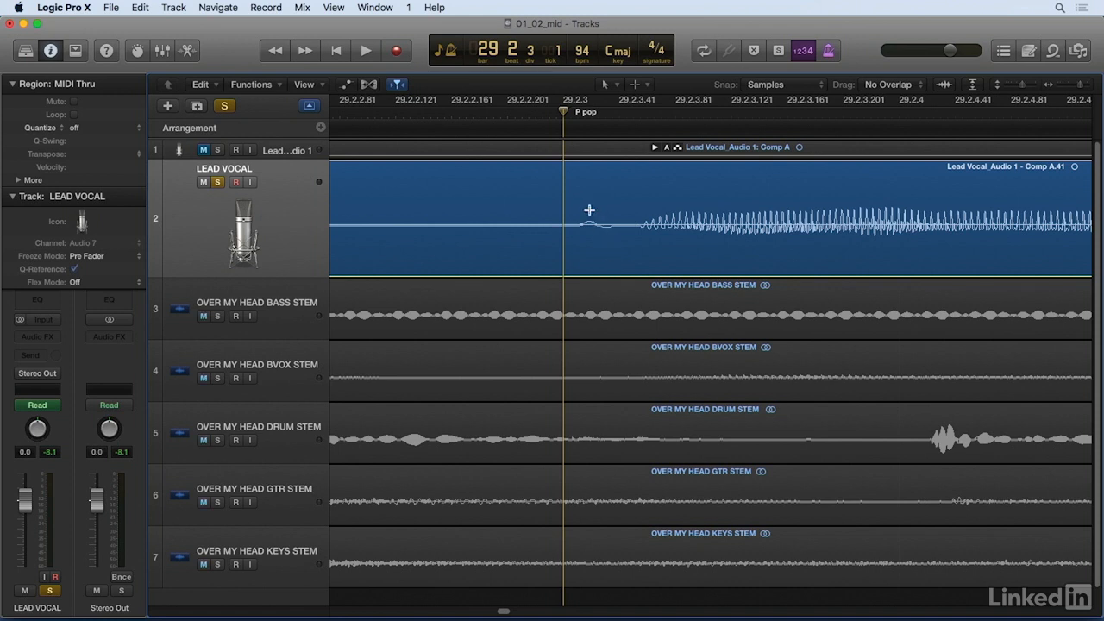
drag(568, 175, 618, 200)
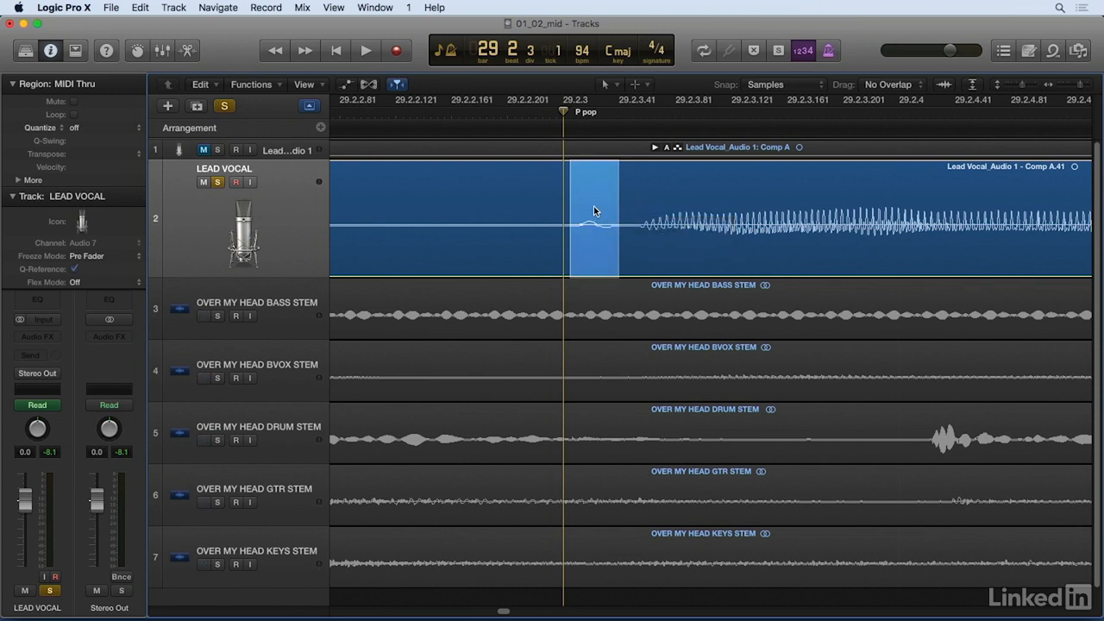
key(Delete)
Step: Split the silence before the gap at 29 2 2 207 and move that piece into the gap left by the P pop
click(560, 113)
drag(561, 112, 516, 113)
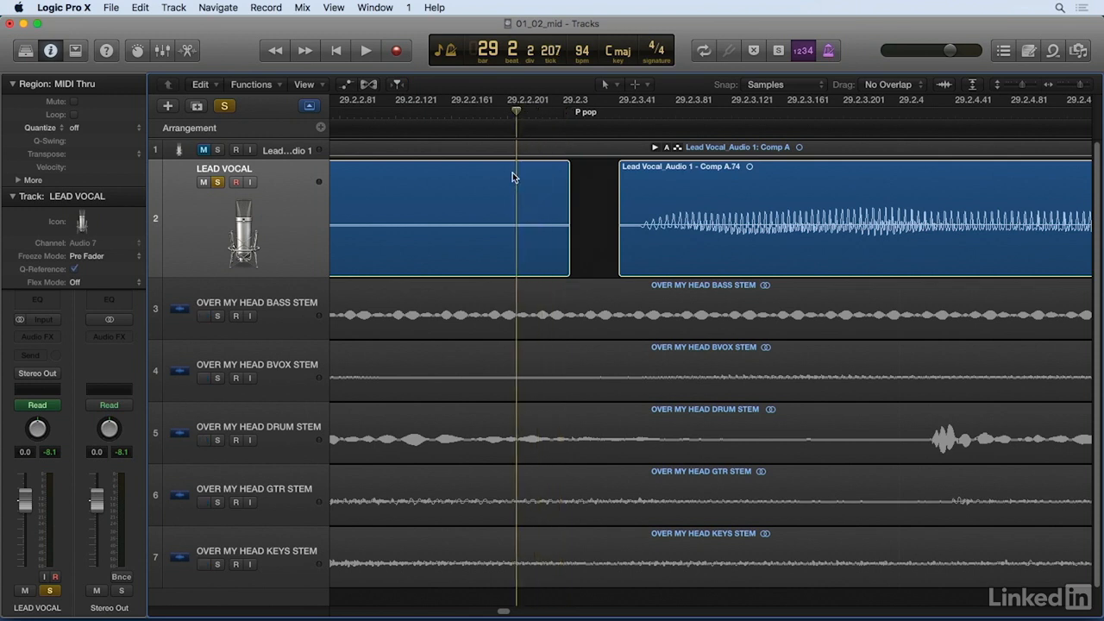
click(559, 226)
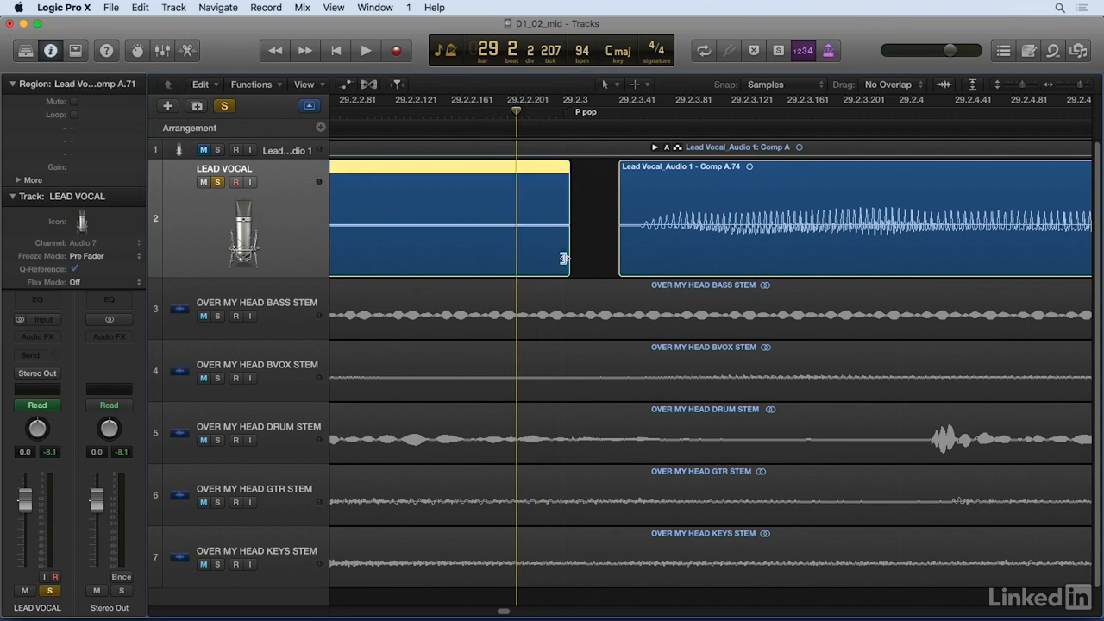
double_click(519, 183)
drag(539, 169, 628, 231)
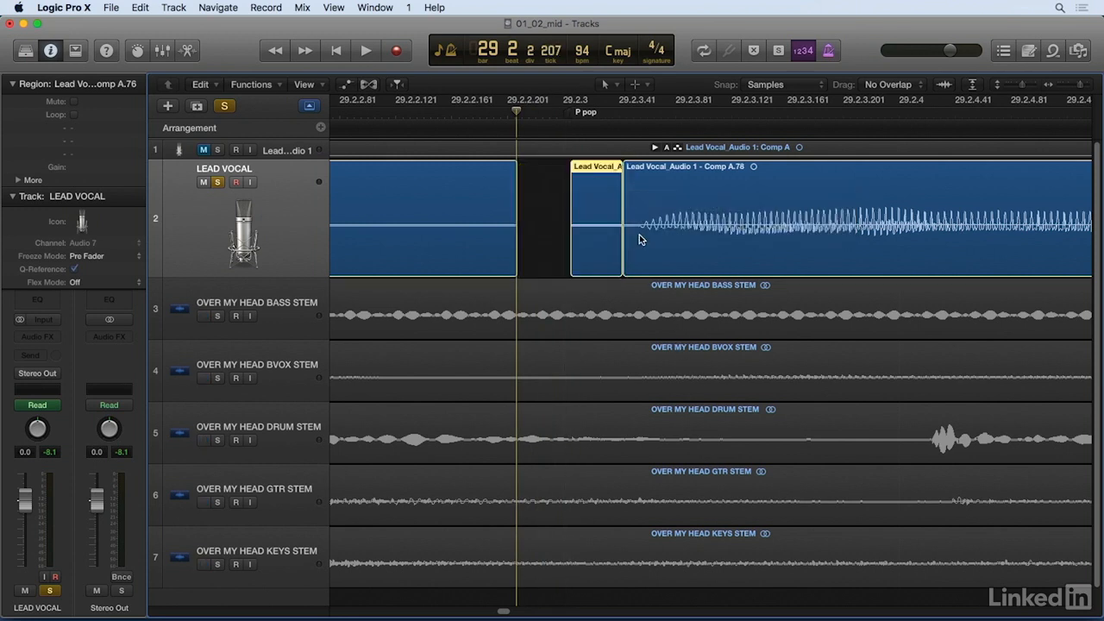
Step: Crossfade the moved silence into the following vocal region, and fade the silence's start in and the preceding region's end out
key(t)
click(668, 397)
drag(617, 251, 643, 249)
click(562, 216)
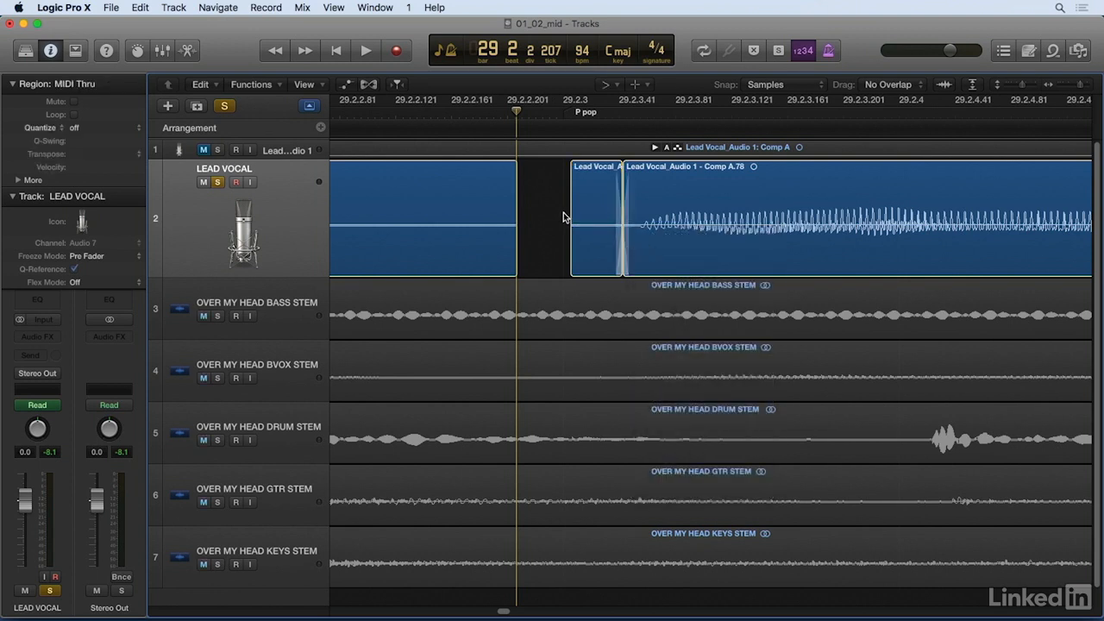
click(583, 200)
drag(515, 185, 504, 183)
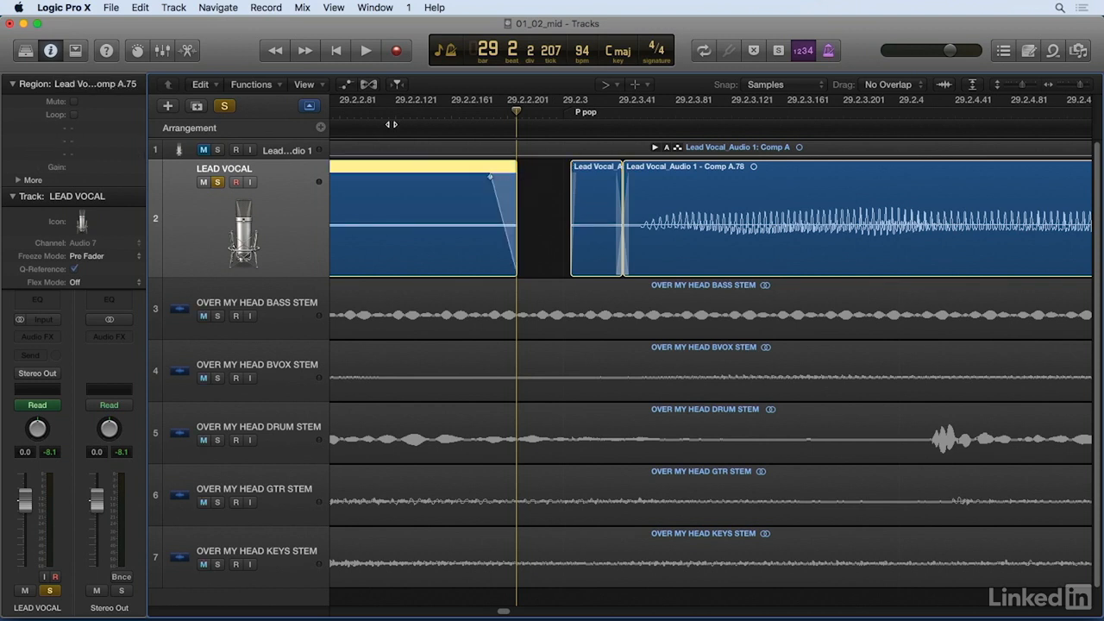
Step: Play the soloed vocal twice from about bar 29 beat 1 through the repaired P pop, up to bar 30 the second time
key(super+Left)
key(super+Left)
key(super+Left)
click(377, 113)
key(space)
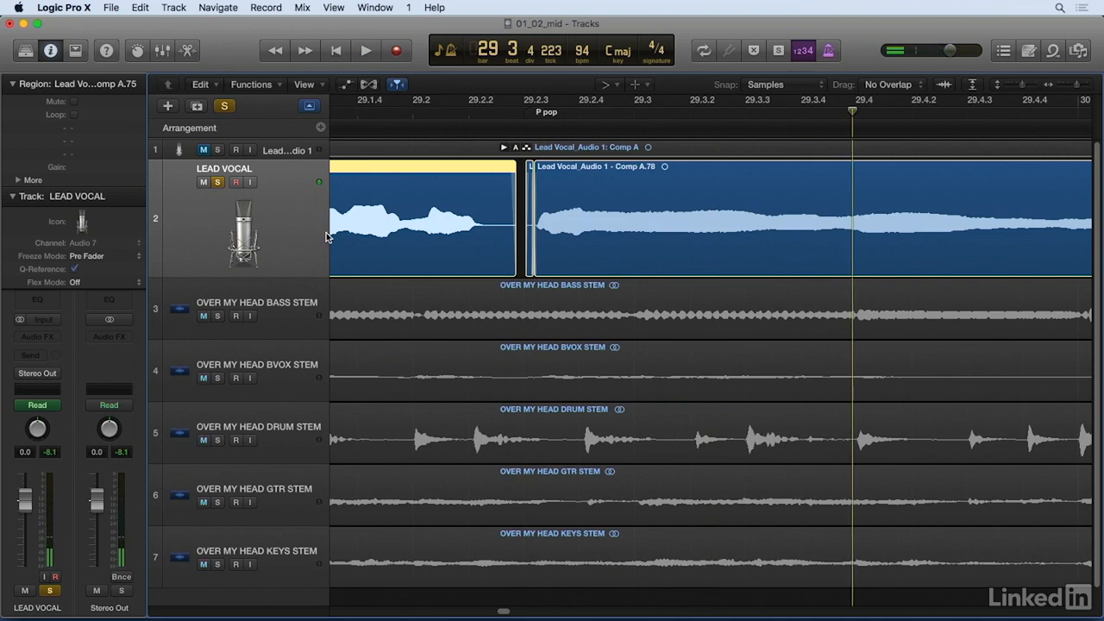
click(341, 114)
key(space)
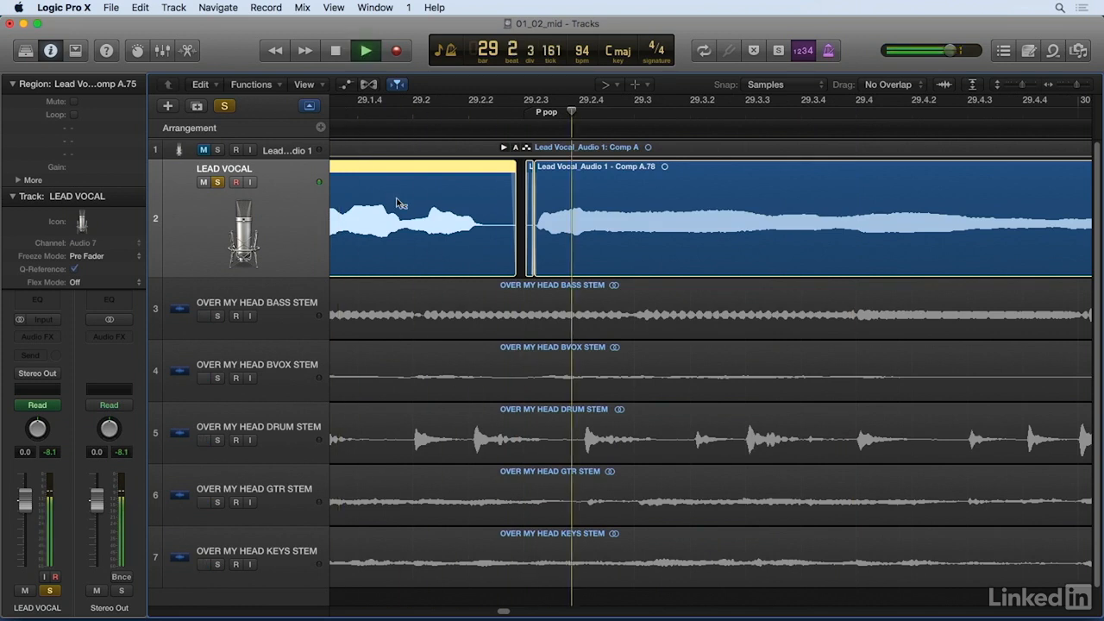
key(space)
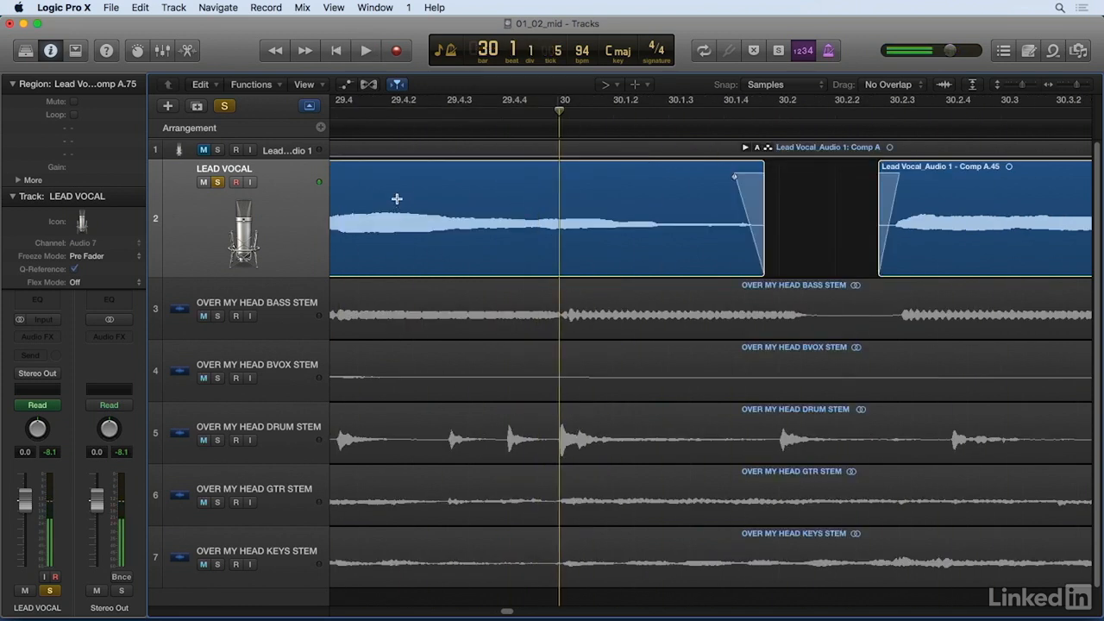
Step: Review the LEAD VOCAL regions across the arrangement from bar 29 to about bar 73
key(super+Left)
key(super+Left)
key(super+Left)
key(super+Left)
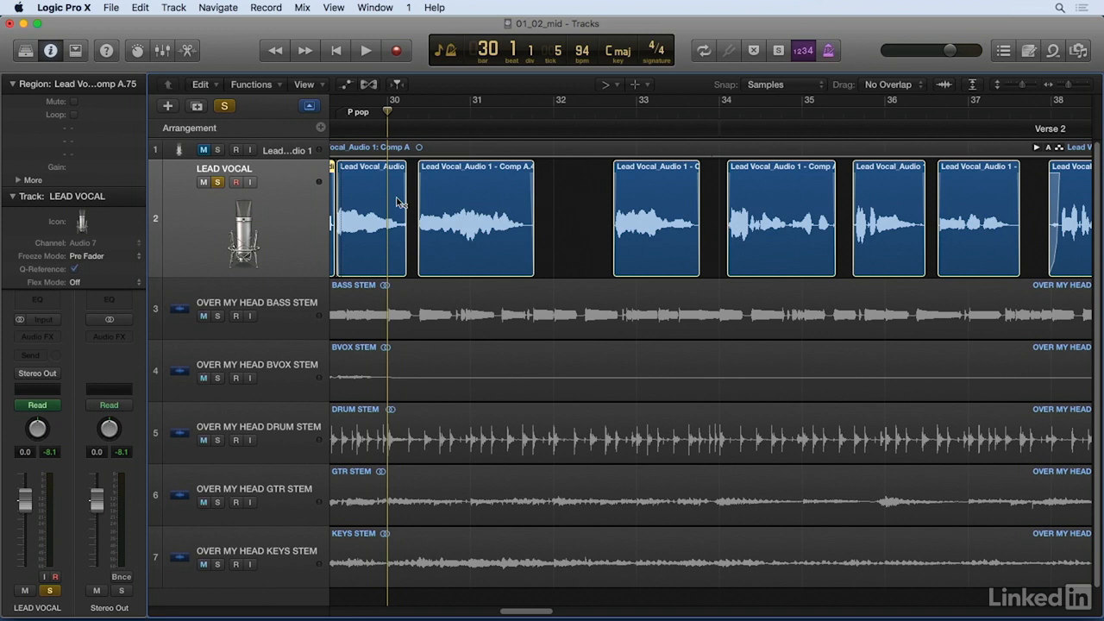
key(super+Left)
key(super+Left)
key(super+Left)
key(super+Left)
key(super+Left)
key(super+Left)
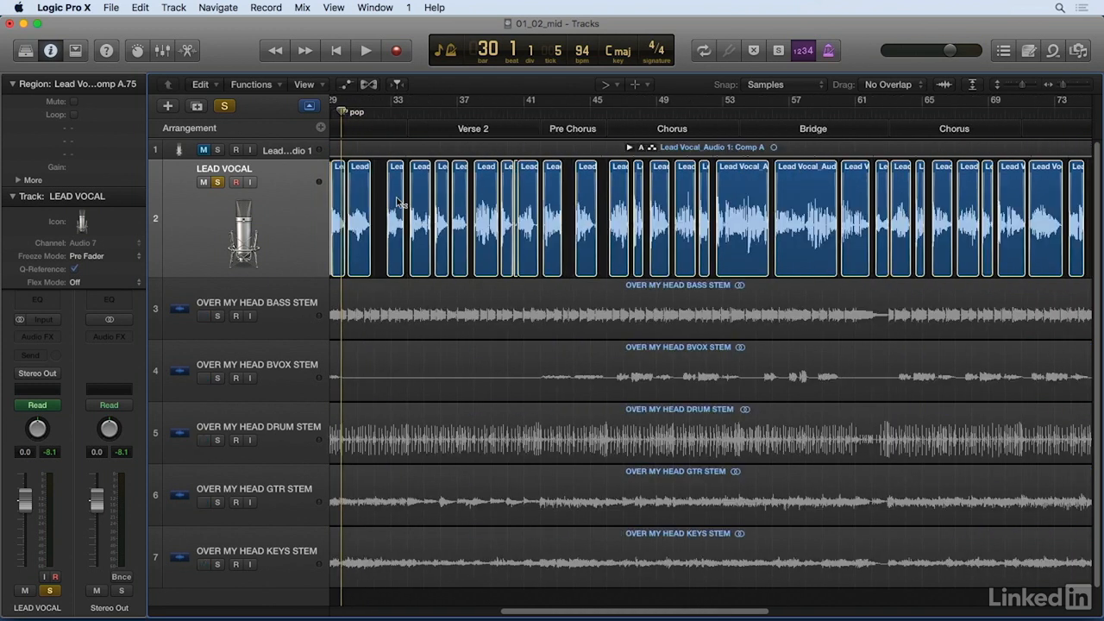